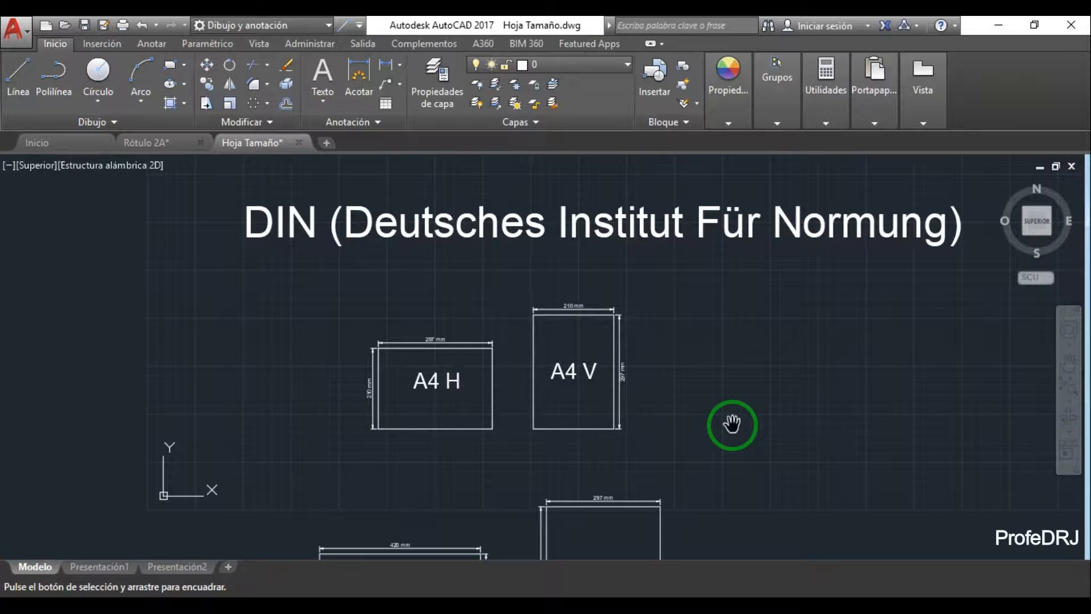
- Look over the DIN sheet formats from A4 to A0 in their horizontal and vertical versions
mouse_move(653, 422)
left_mouse_down()
mouse_move(684, 402)
mouse_move(757, 424)
mouse_move(709, 421)
mouse_move(684, 435)
left_mouse_up()
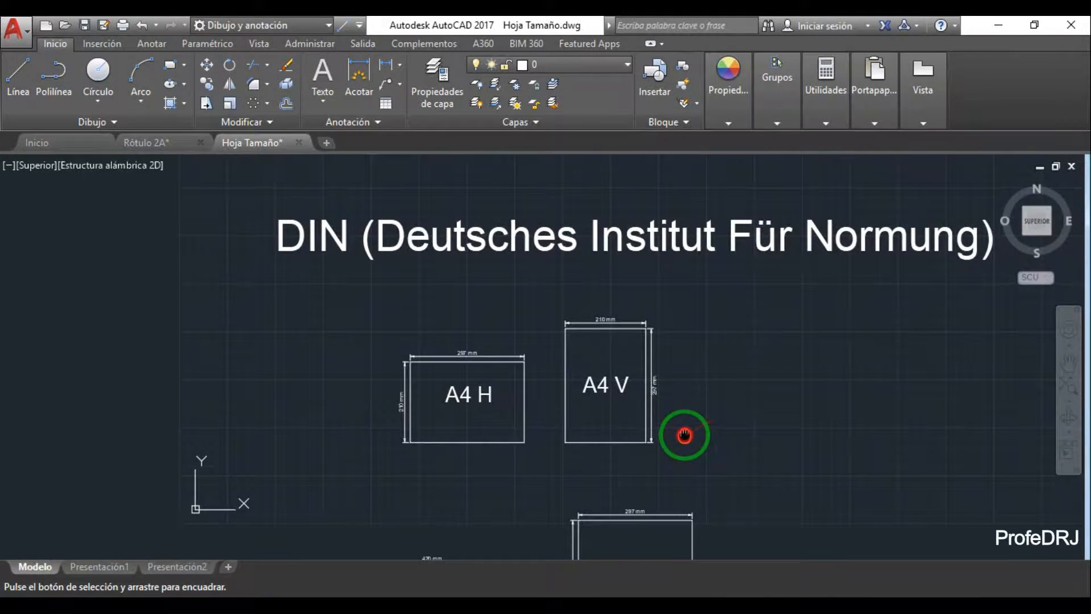
mouse_move(578, 373)
left_mouse_down()
mouse_move(531, 370)
mouse_move(541, 383)
left_mouse_up()
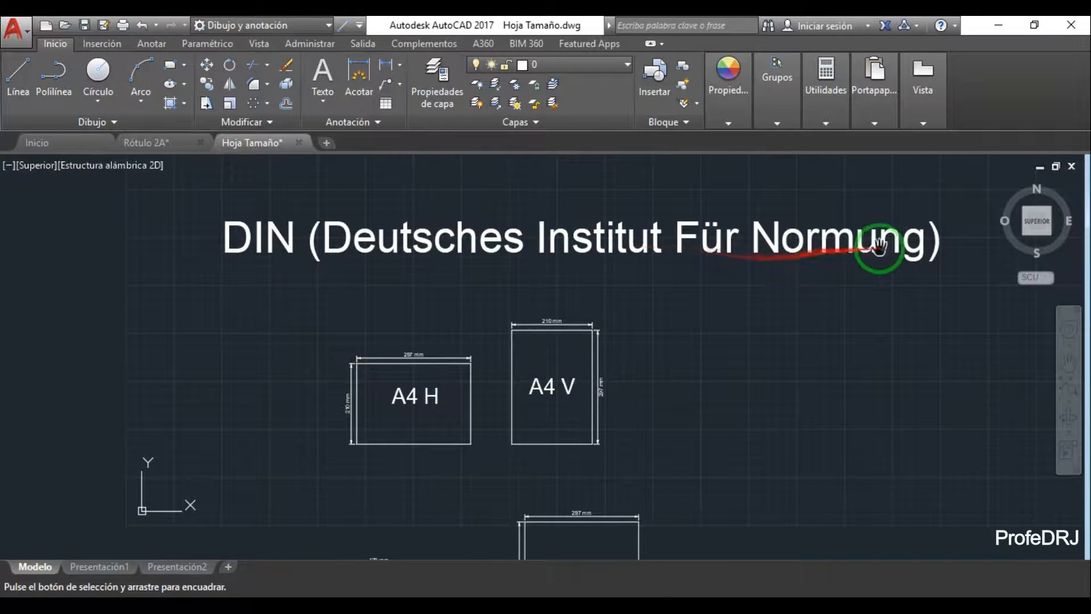
mouse_move(839, 296)
left_mouse_down()
mouse_move(804, 312)
mouse_move(821, 316)
mouse_move(799, 316)
left_mouse_up()
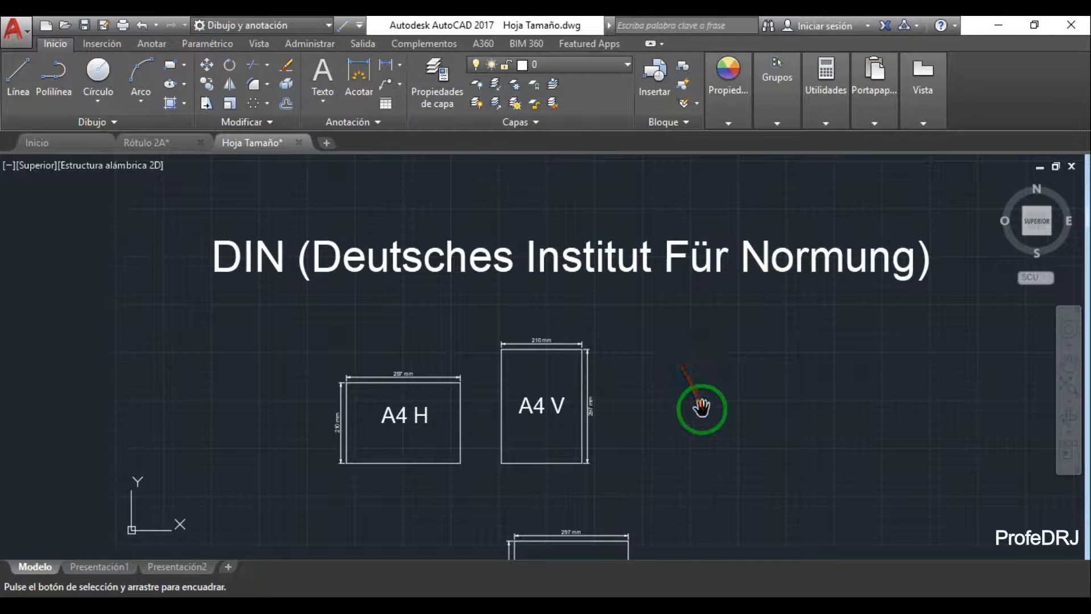
mouse_move(701, 408)
left_mouse_down()
mouse_move(675, 328)
mouse_move(637, 324)
left_mouse_up()
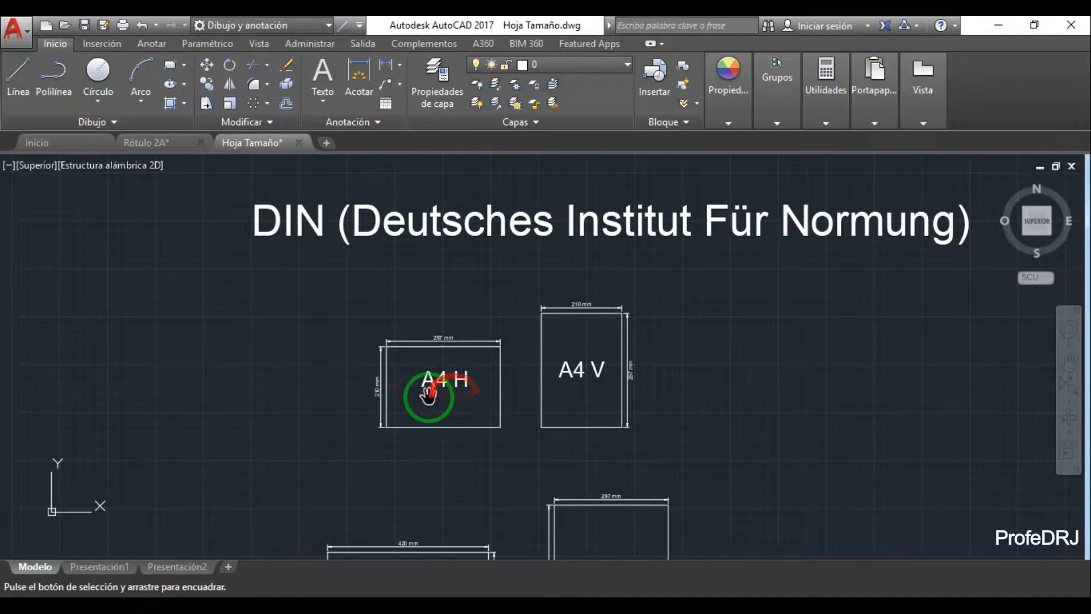
left_click_drag(475, 440, 519, 322)
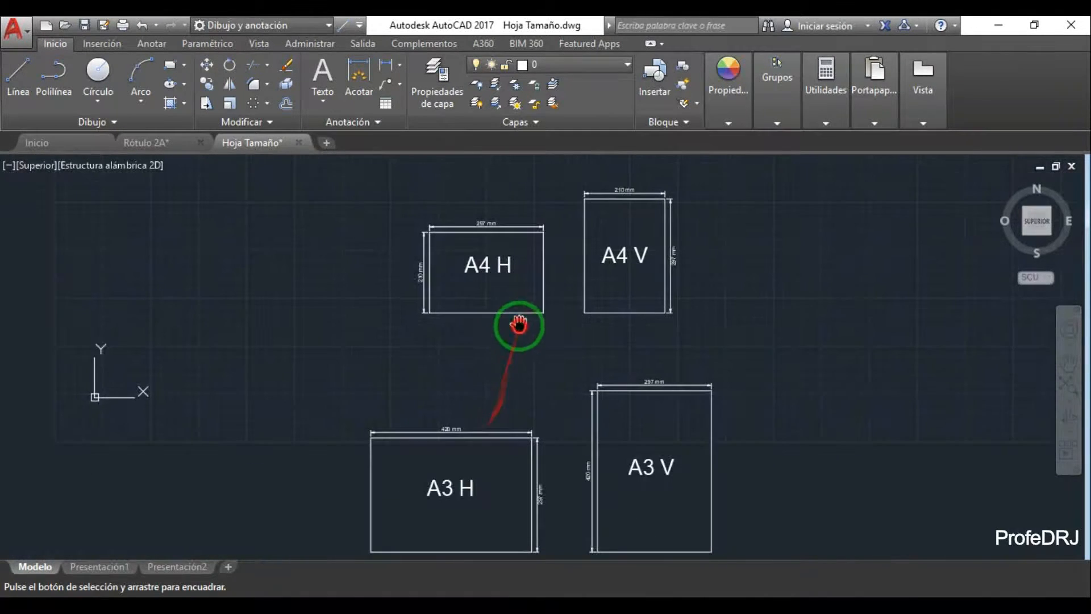
left_click_drag(483, 464, 533, 263)
mouse_move(482, 482)
left_mouse_down()
mouse_move(537, 264)
mouse_move(462, 195)
left_mouse_up()
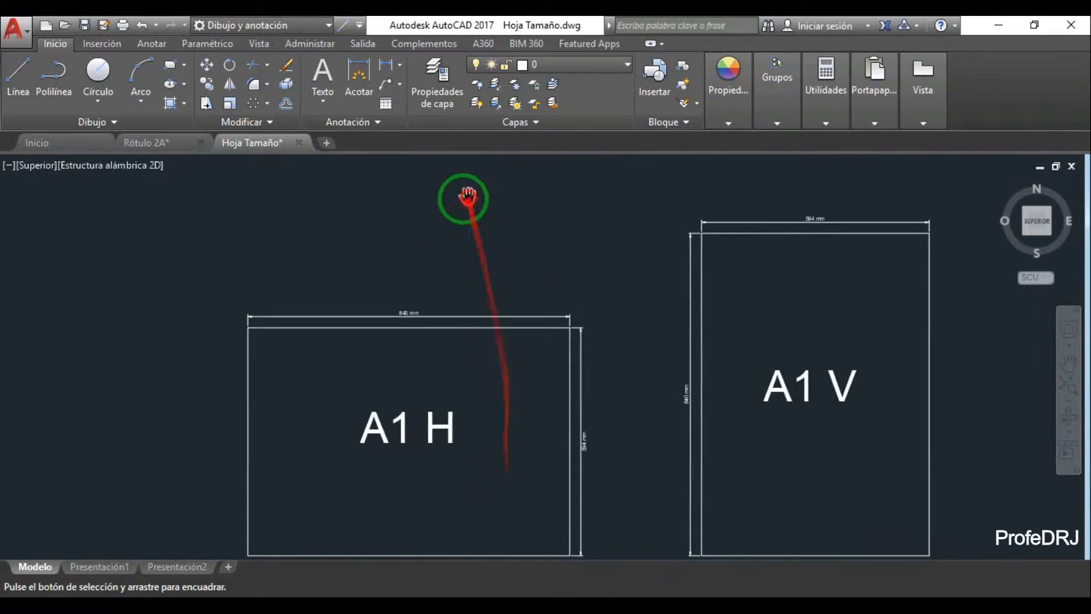
left_click_drag(451, 415, 487, 219)
left_click_drag(463, 390, 497, 163)
left_click_drag(486, 427, 510, 203)
left_click_drag(489, 361, 497, 335)
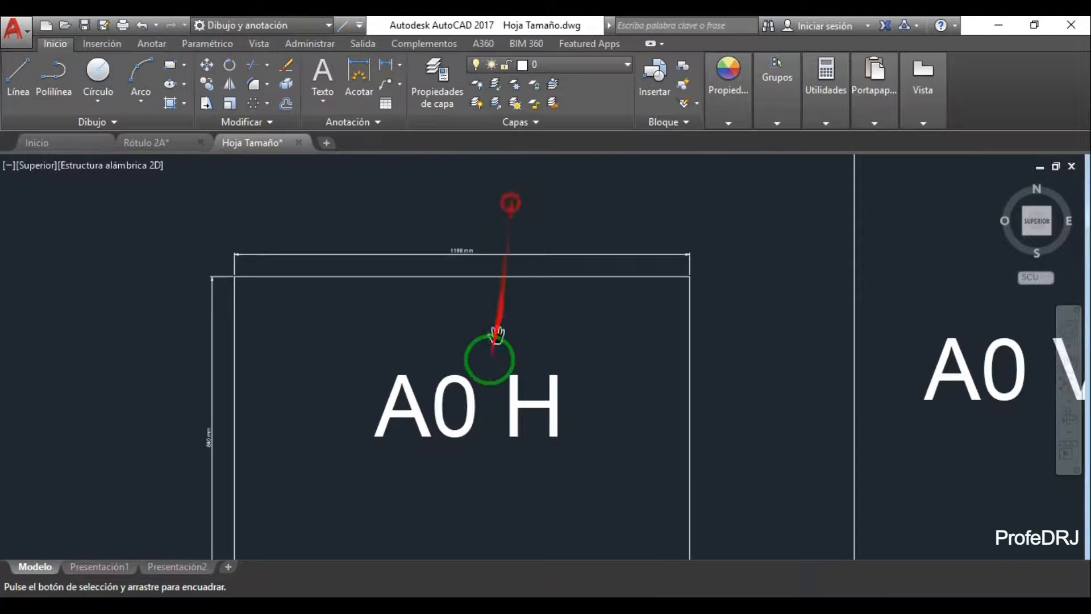
left_click_drag(513, 281, 452, 531)
left_click_drag(522, 303, 504, 590)
left_click_drag(540, 274, 487, 589)
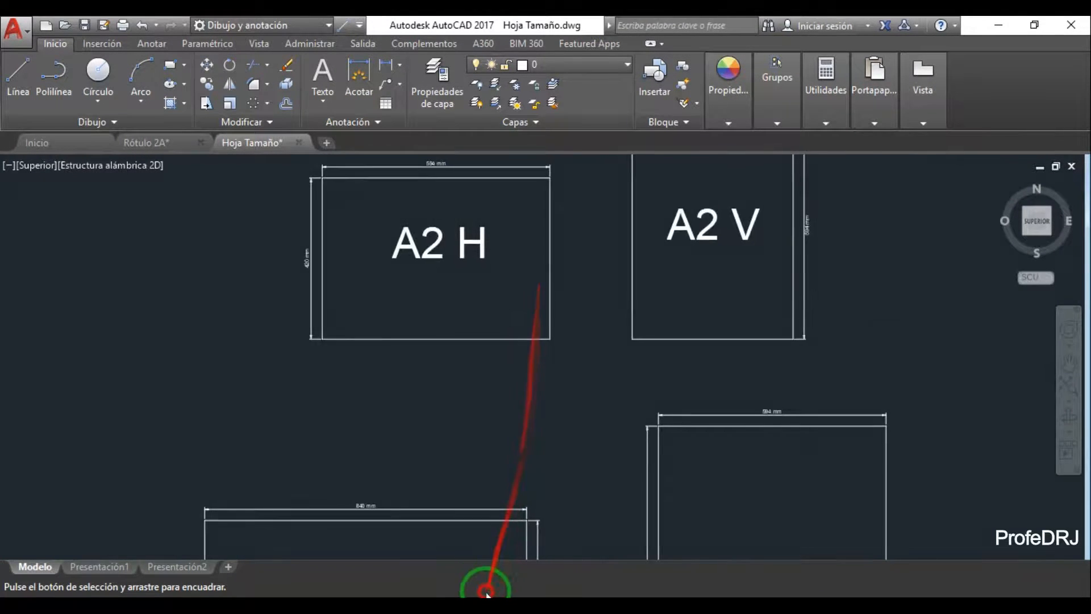
mouse_move(518, 299)
left_mouse_down()
mouse_move(522, 508)
mouse_move(519, 353)
mouse_move(500, 475)
left_mouse_up()
left_click_drag(531, 268, 521, 451)
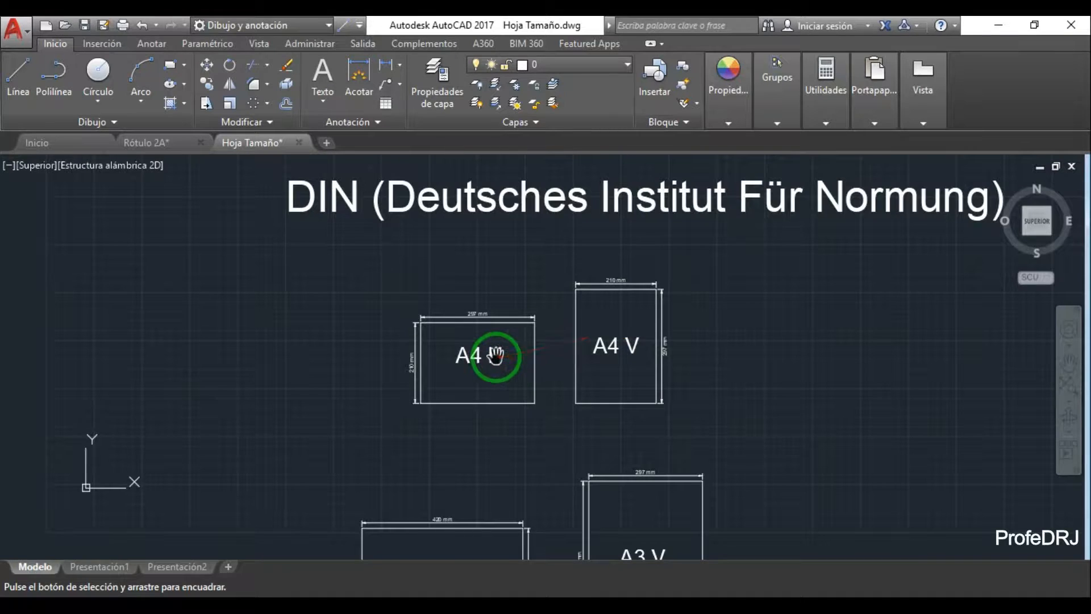
- Examine the width and height dimensions of the horizontal and vertical A4 and A3 sheets
scroll(496, 356, "up", 2)
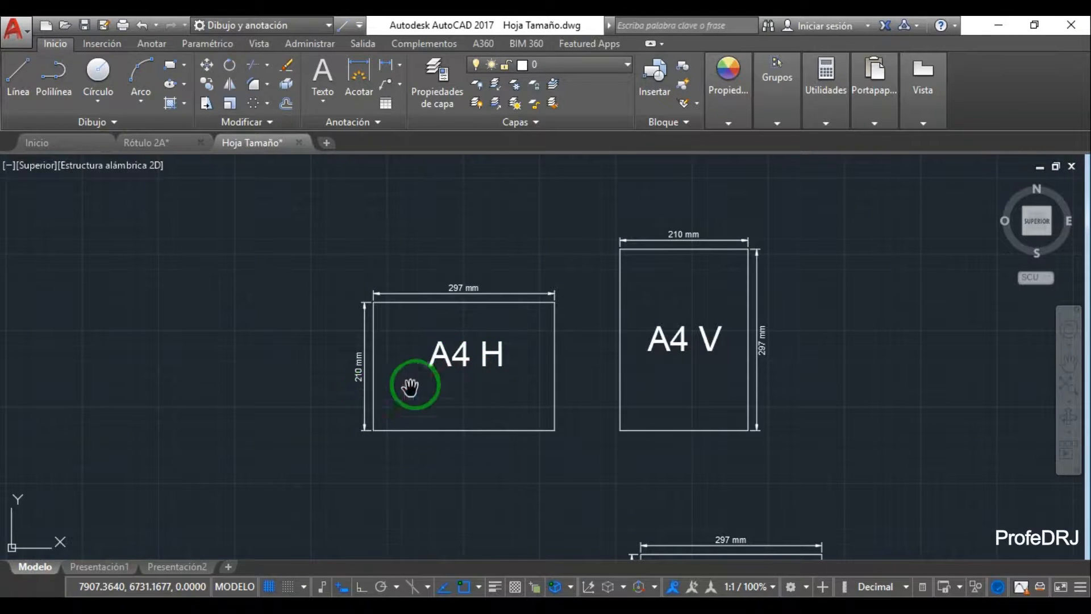
left_click_drag(447, 361, 463, 364)
scroll(432, 367, "up", 2)
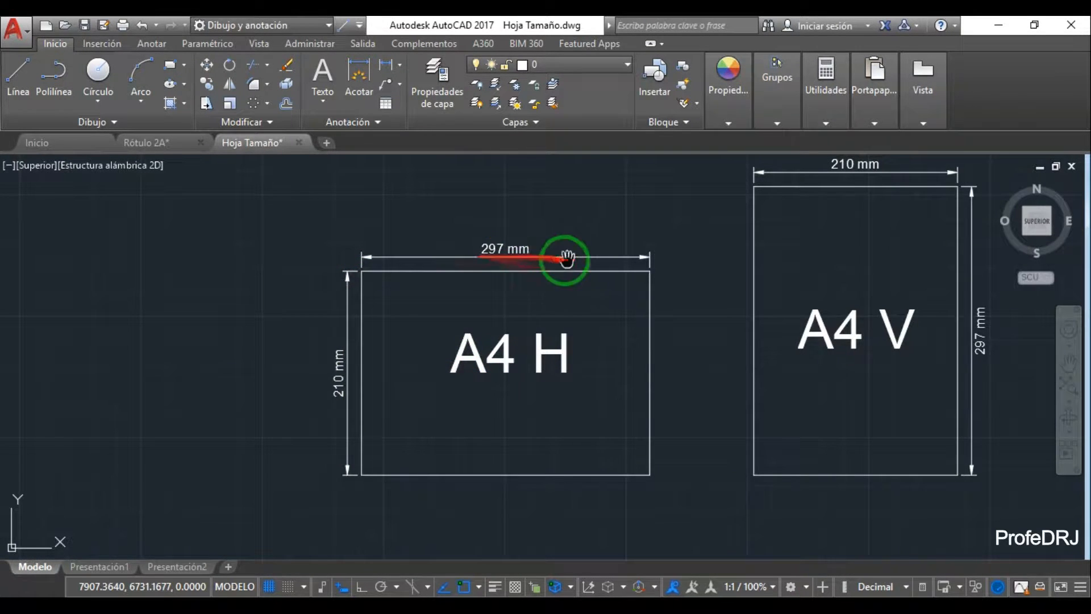
left_click_drag(660, 321, 486, 338)
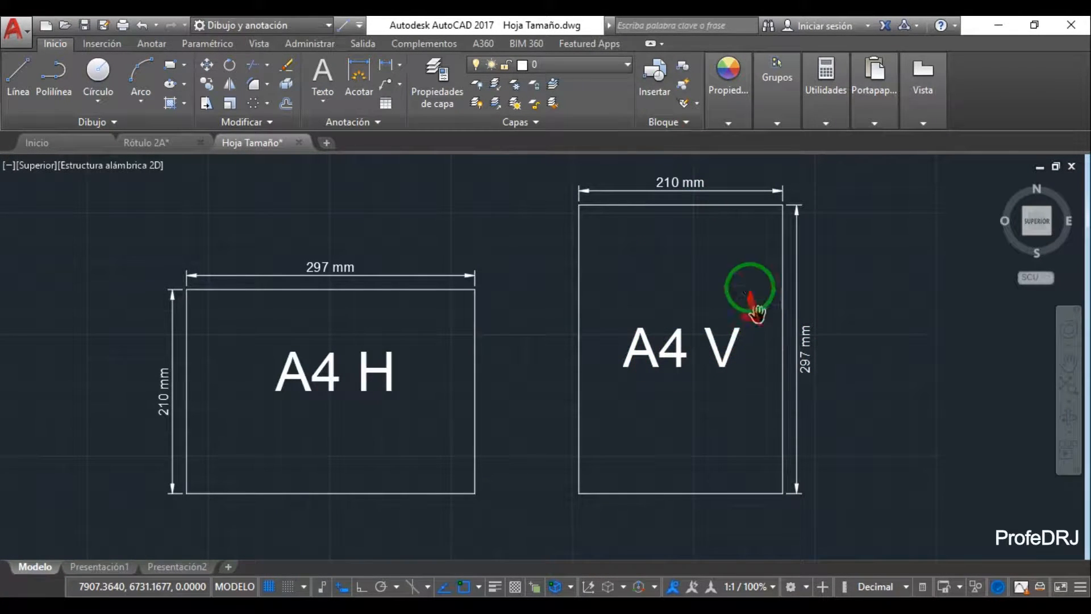
left_click_drag(603, 406, 748, 227)
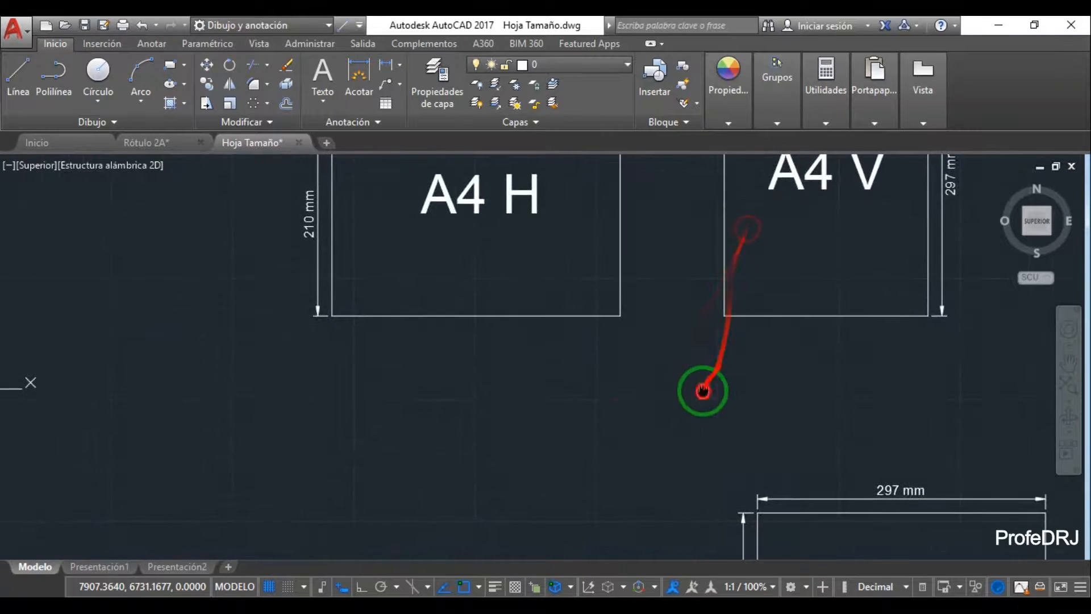
mouse_move(703, 391)
left_mouse_down()
mouse_move(663, 317)
mouse_move(706, 193)
mouse_move(653, 360)
mouse_move(592, 261)
mouse_move(627, 350)
left_mouse_up()
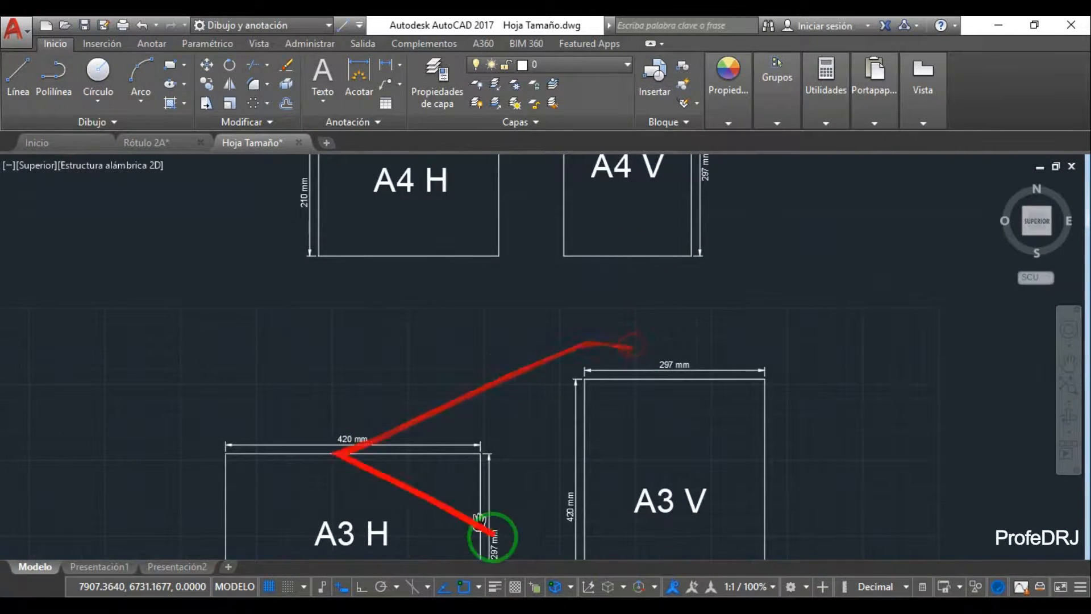
left_click_drag(480, 518, 505, 377)
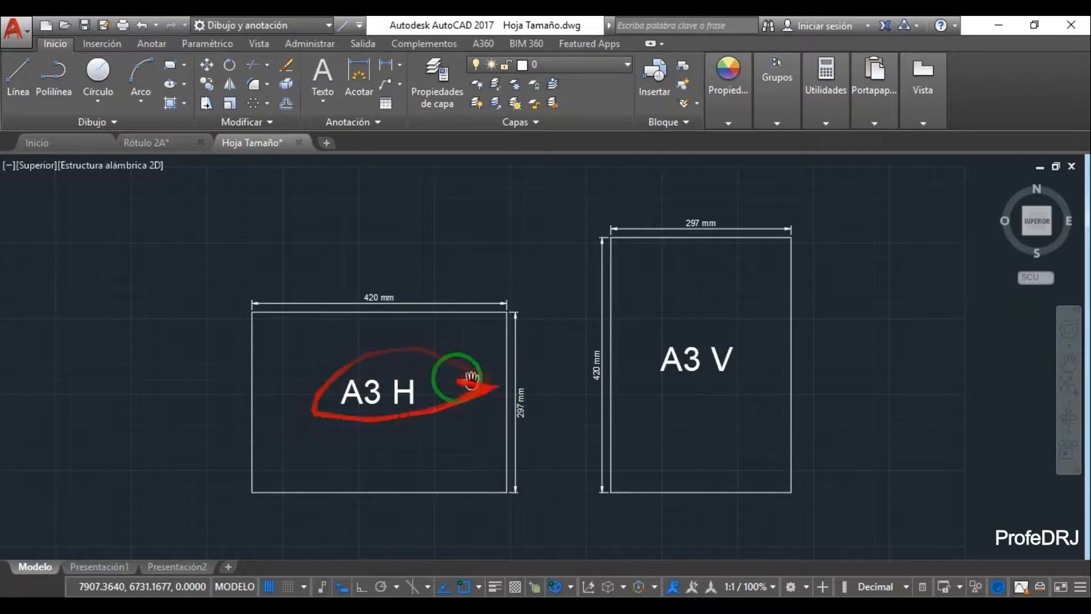
- Copy the vertical A4 rectangle from its upper-right corner to the midpoint of the horizontal A3 sheet's top edge
left_click_drag(511, 239, 454, 400)
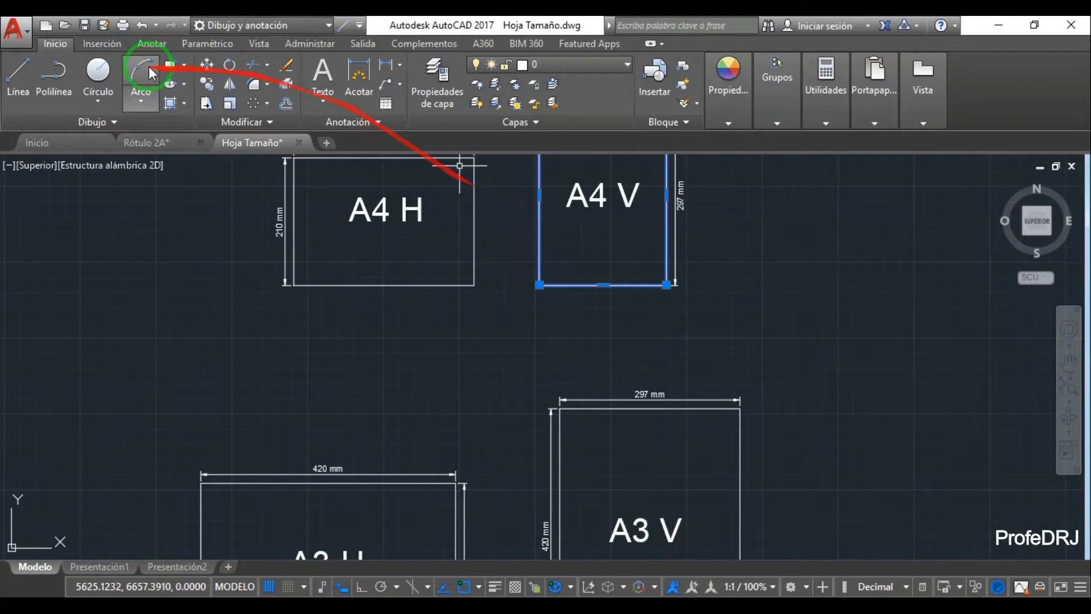
left_click(207, 64)
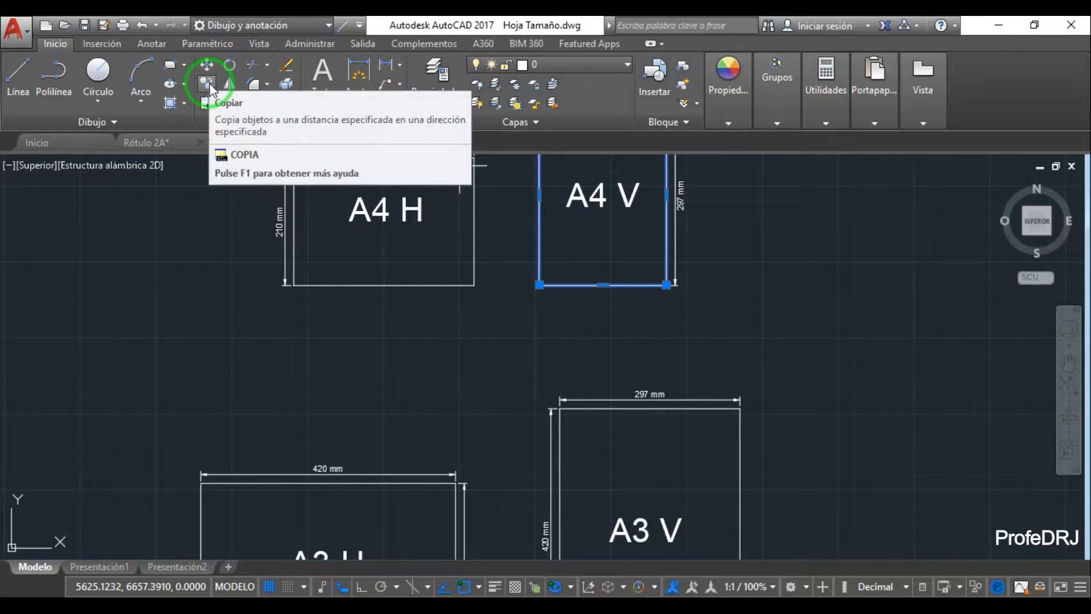
left_click(1073, 342)
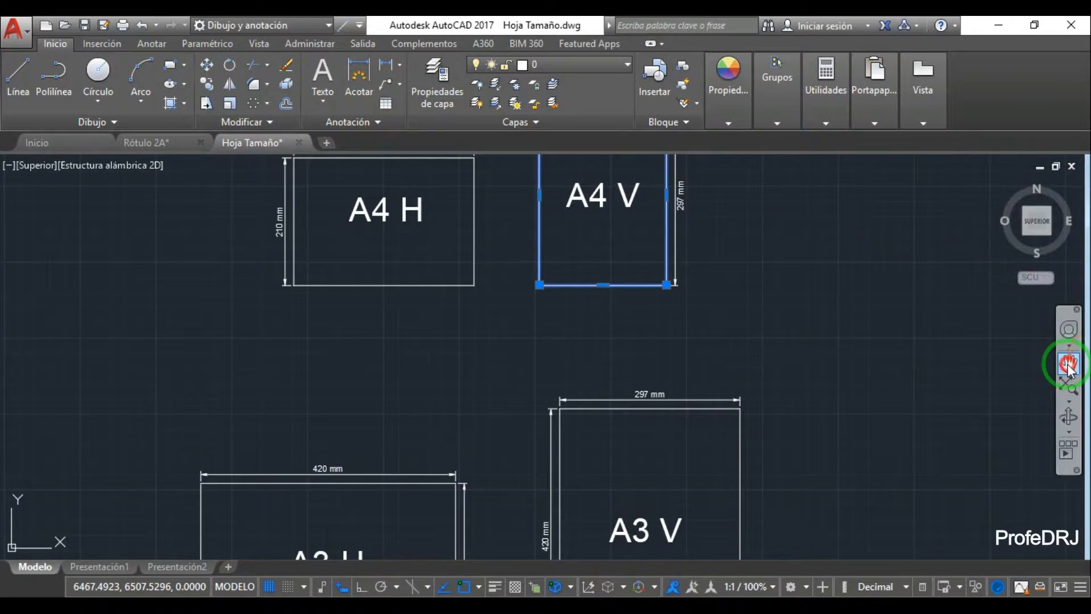
left_click(1069, 366)
left_click_drag(912, 324, 944, 353)
scroll(944, 354, "up", 2)
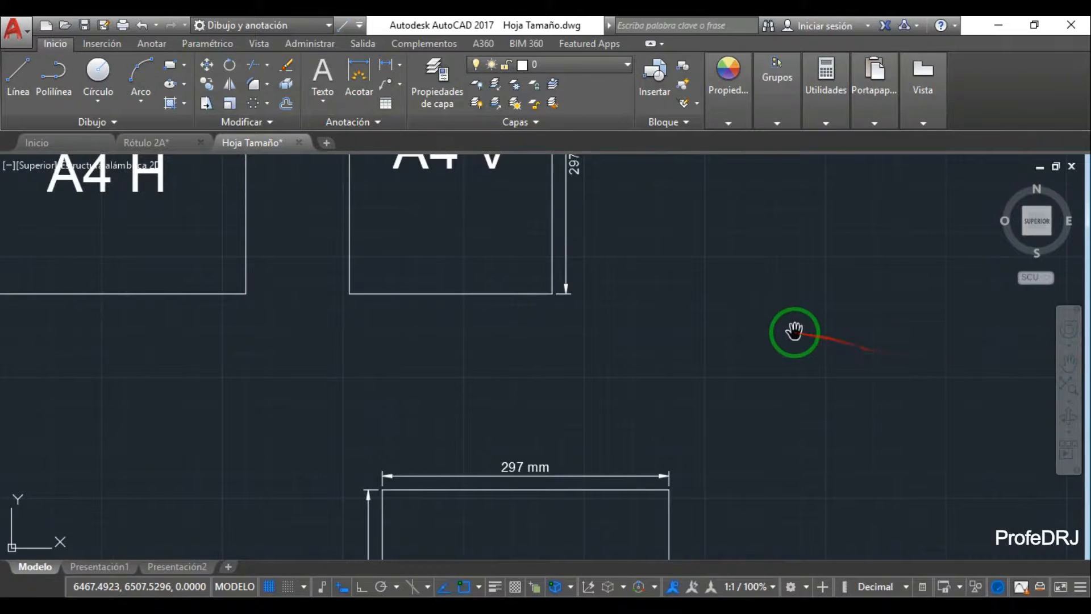
scroll(794, 331, "down", 2)
left_click_drag(757, 350, 765, 382)
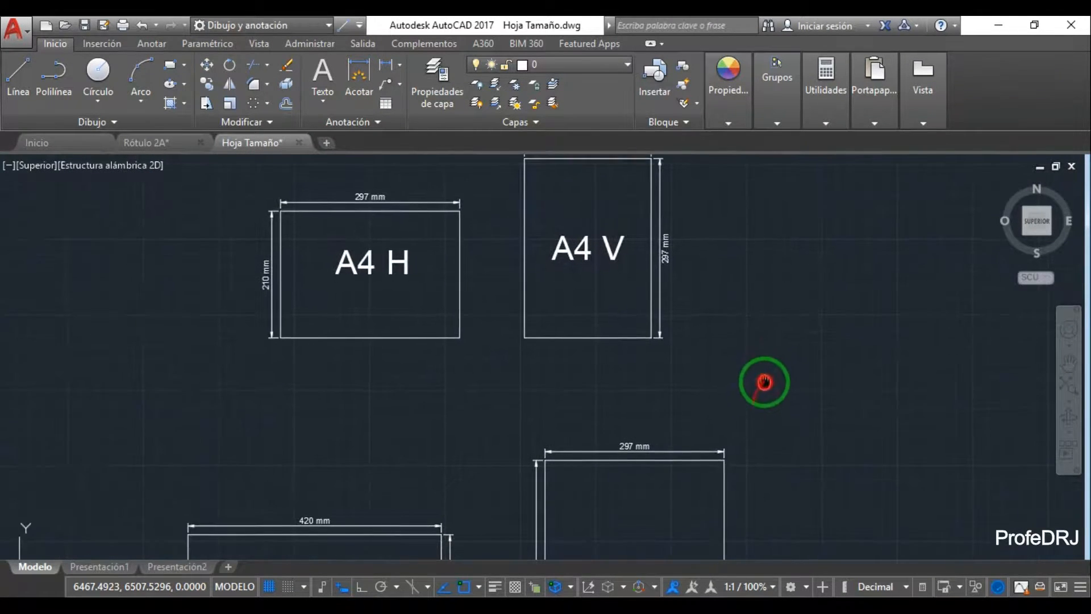
left_click(207, 84)
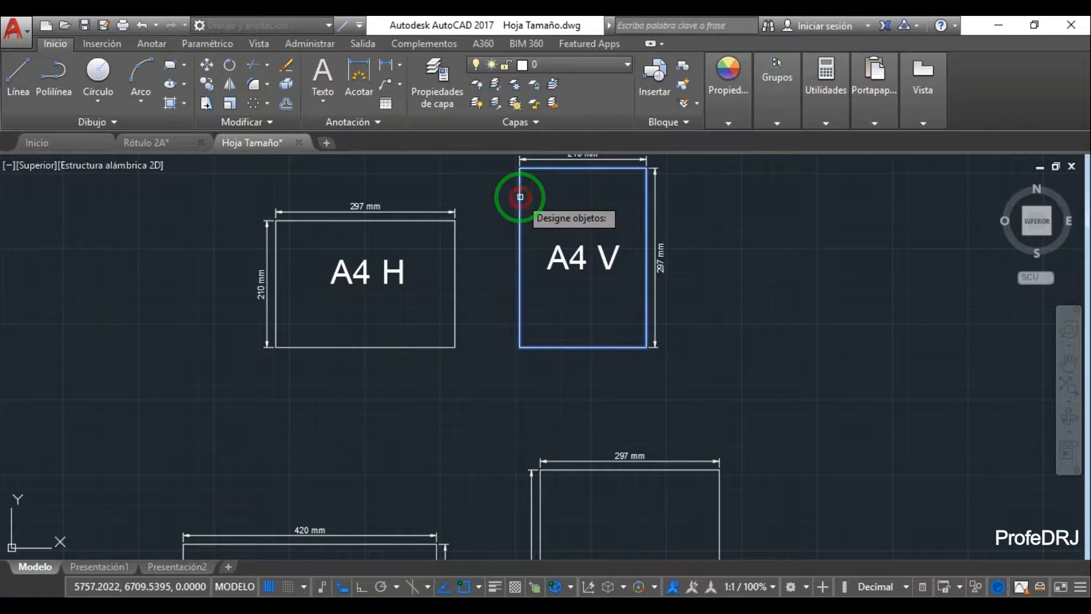
left_click(646, 168)
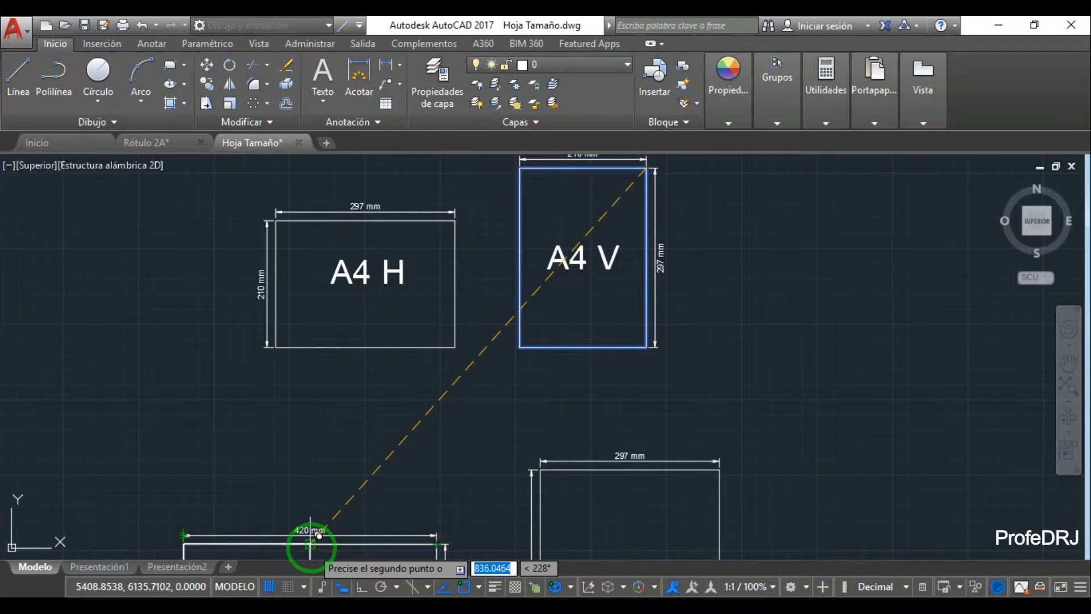
key("Escape")
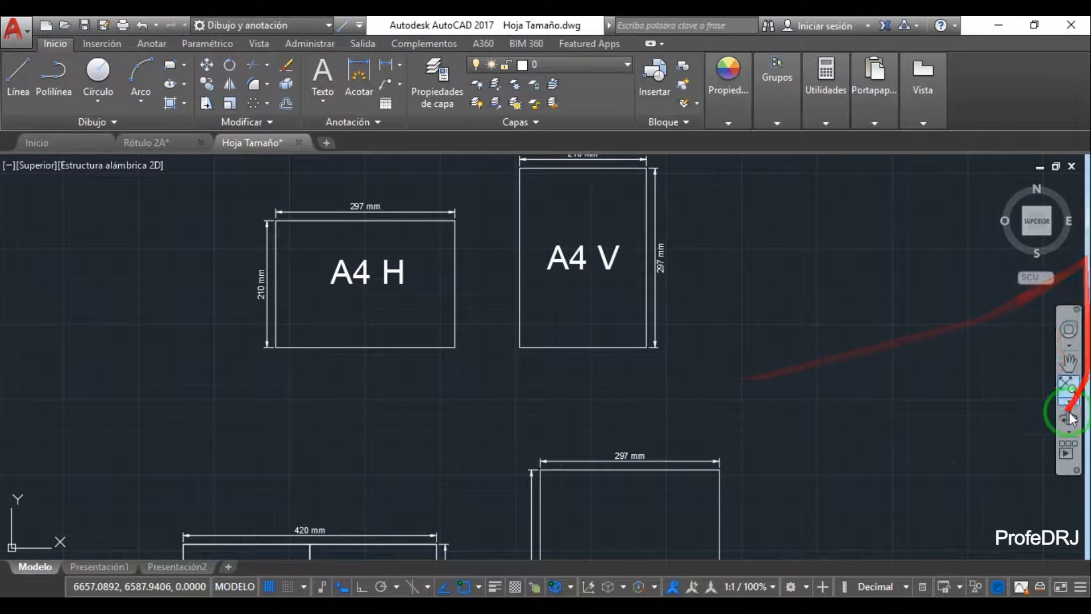
- Compare the horizontal A3 sheet holding the copied A4 outline with the vertical A3 and the A4 sheets
left_click(1069, 362)
left_click_drag(755, 378, 936, 212)
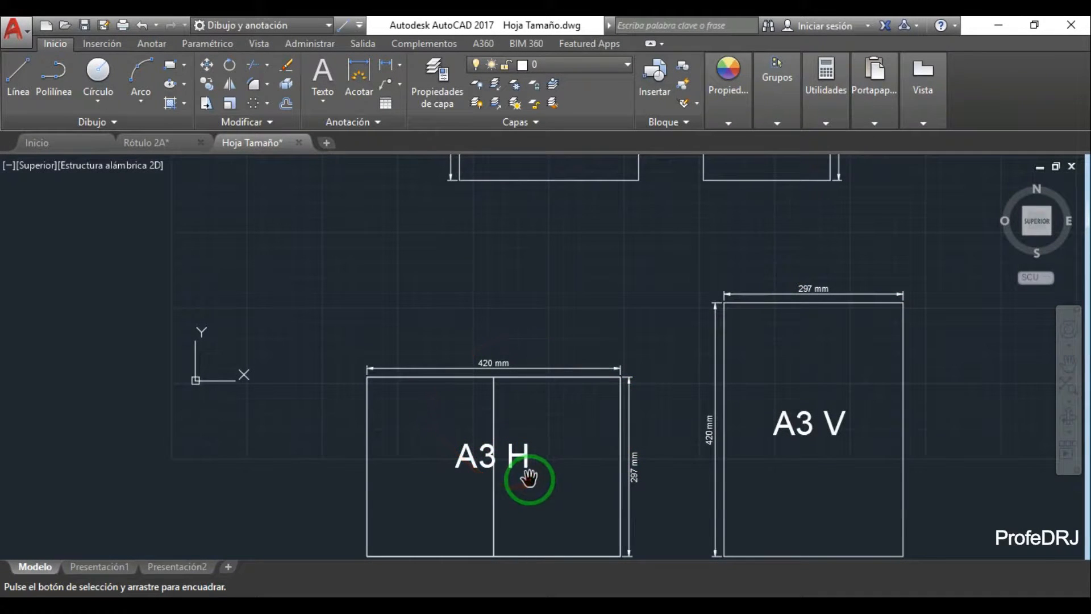
left_click_drag(692, 314, 557, 214)
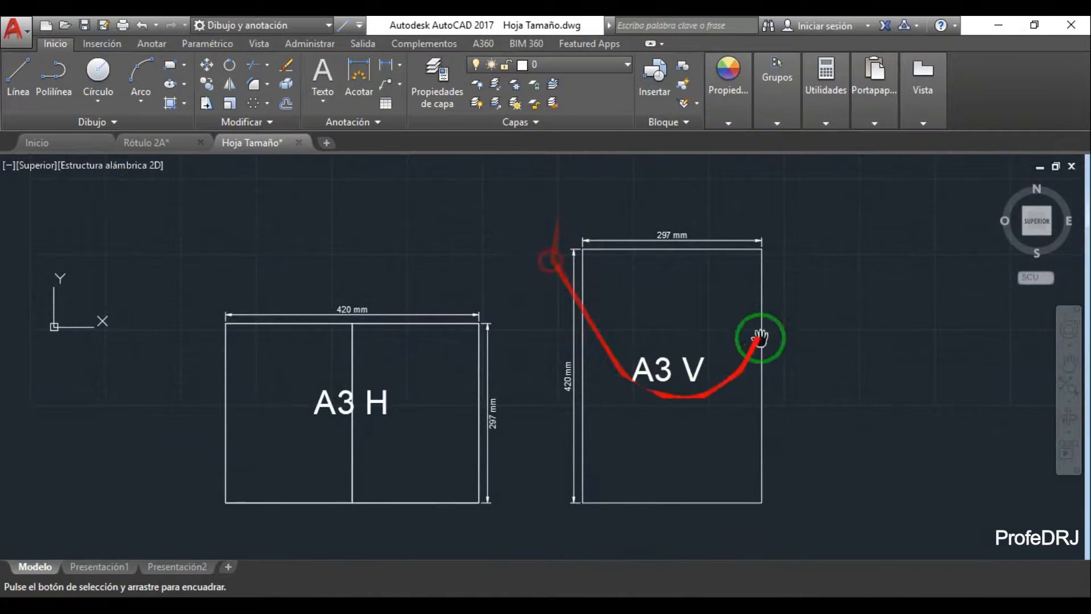
left_click_drag(682, 239, 743, 516)
left_click_drag(697, 407, 659, 247)
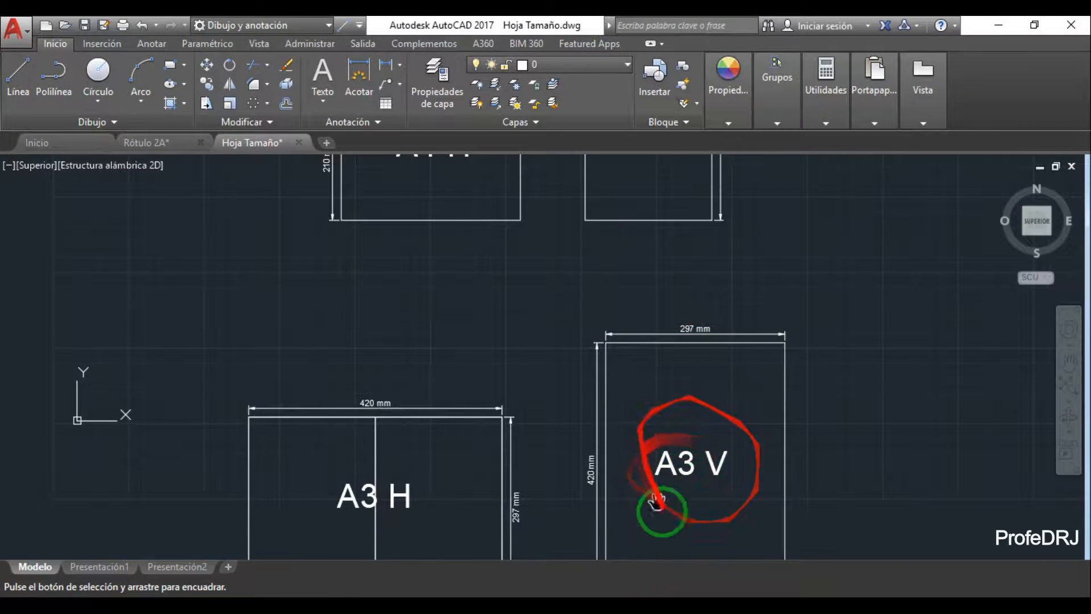
left_click_drag(584, 370, 638, 527)
left_click_drag(459, 300, 542, 145)
left_click_drag(532, 435, 463, 460)
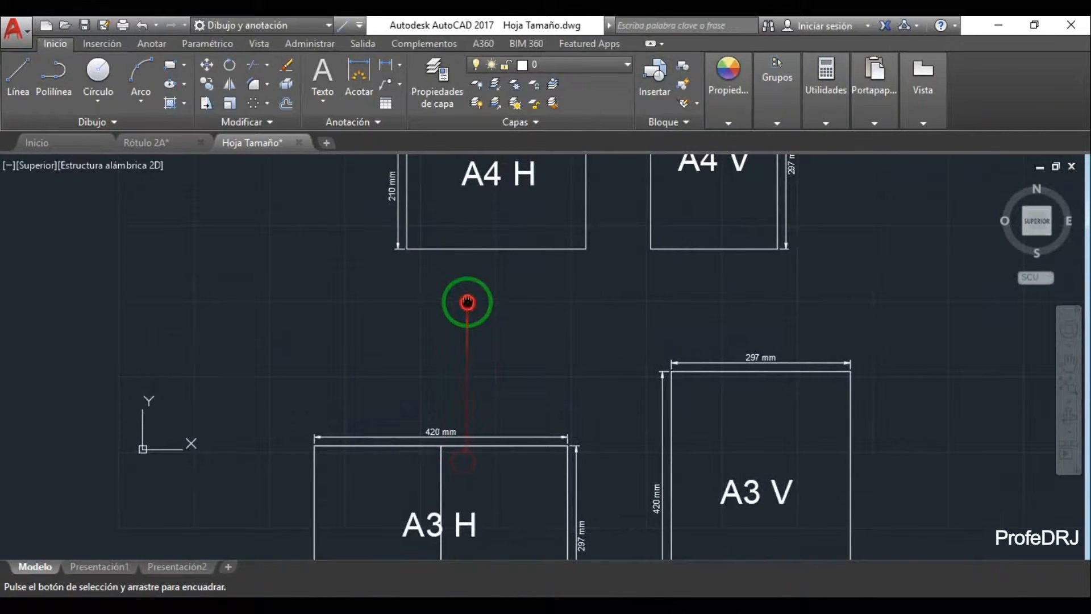
left_click_drag(458, 300, 450, 392)
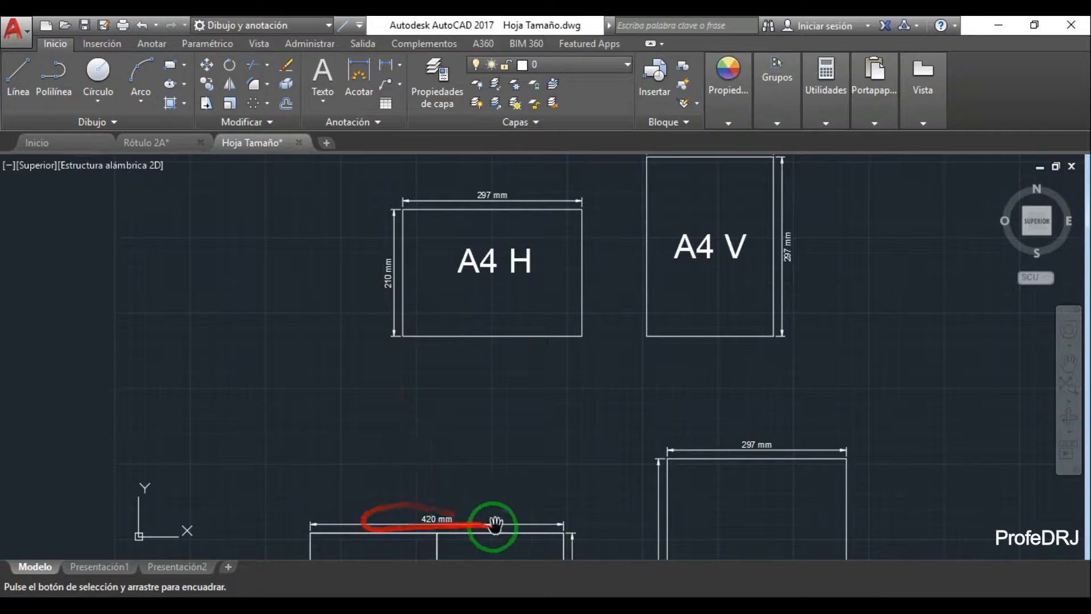
- Examine the dimensions of the horizontal and vertical A2 sheets in relation to the A3 sheets
left_click_drag(372, 532, 638, 237)
left_click_drag(590, 342, 633, 168)
left_click_drag(619, 327, 628, 202)
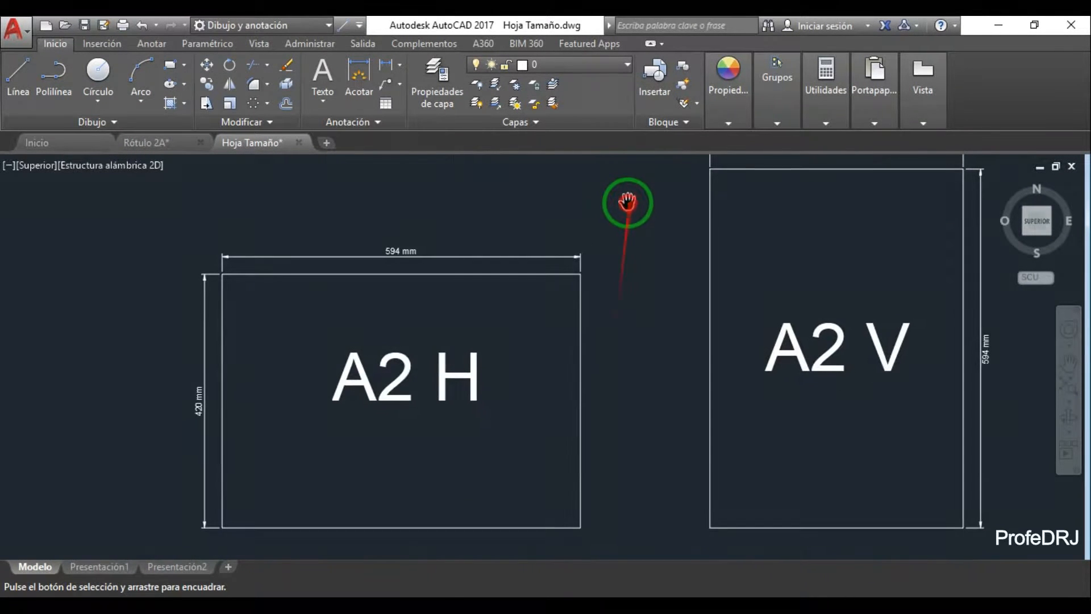
scroll(546, 309, "down", 2)
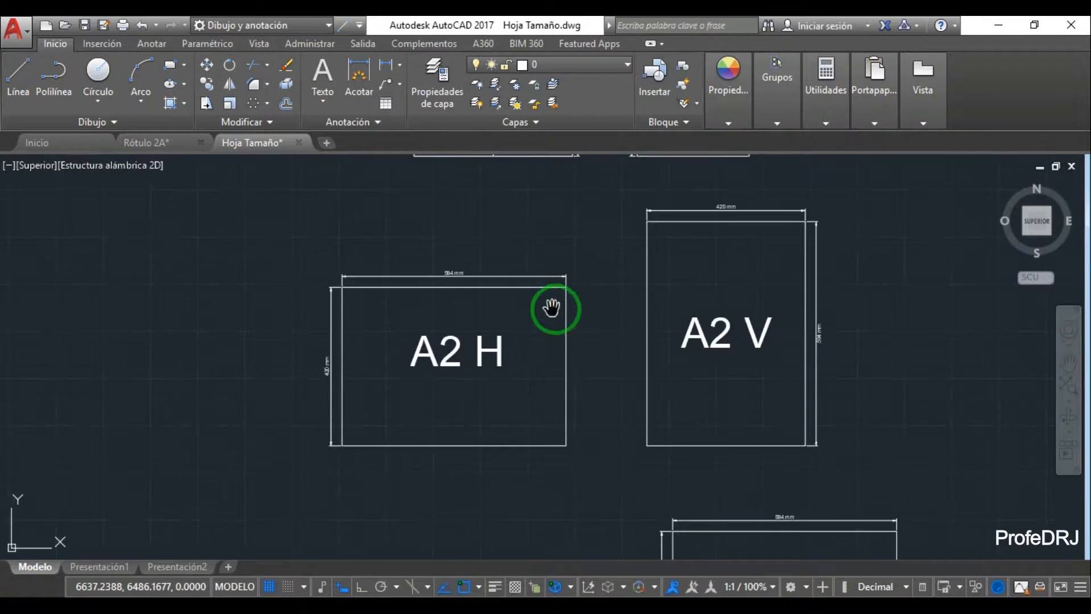
mouse_move(555, 315)
left_mouse_down()
mouse_move(557, 419)
mouse_move(515, 435)
left_mouse_up()
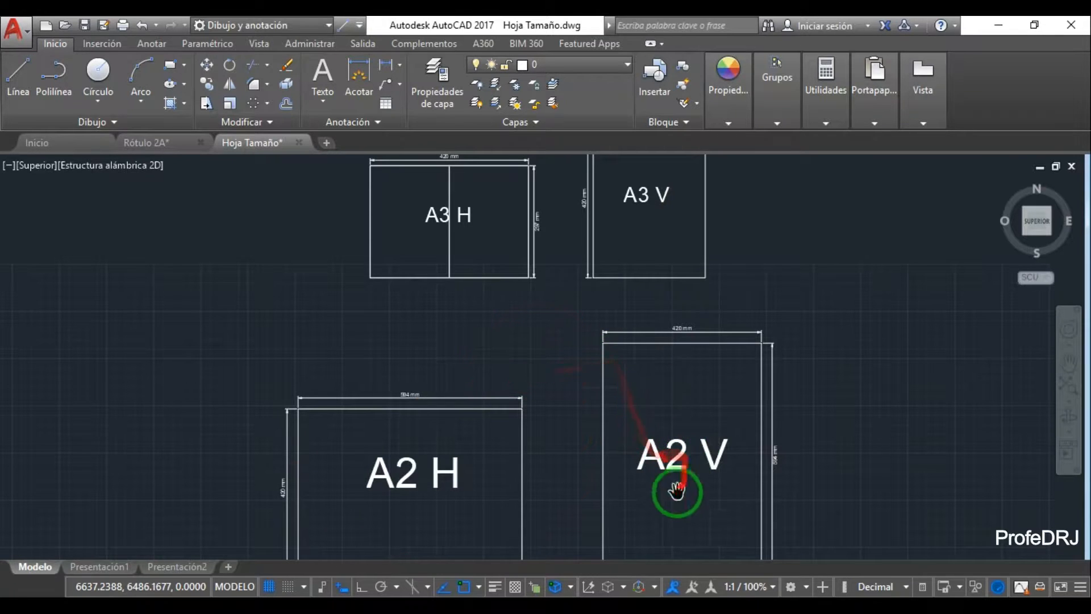
left_click_drag(691, 413, 711, 219)
left_click_drag(531, 209, 748, 214)
scroll(467, 255, "up", 4)
scroll(474, 262, "up", 2)
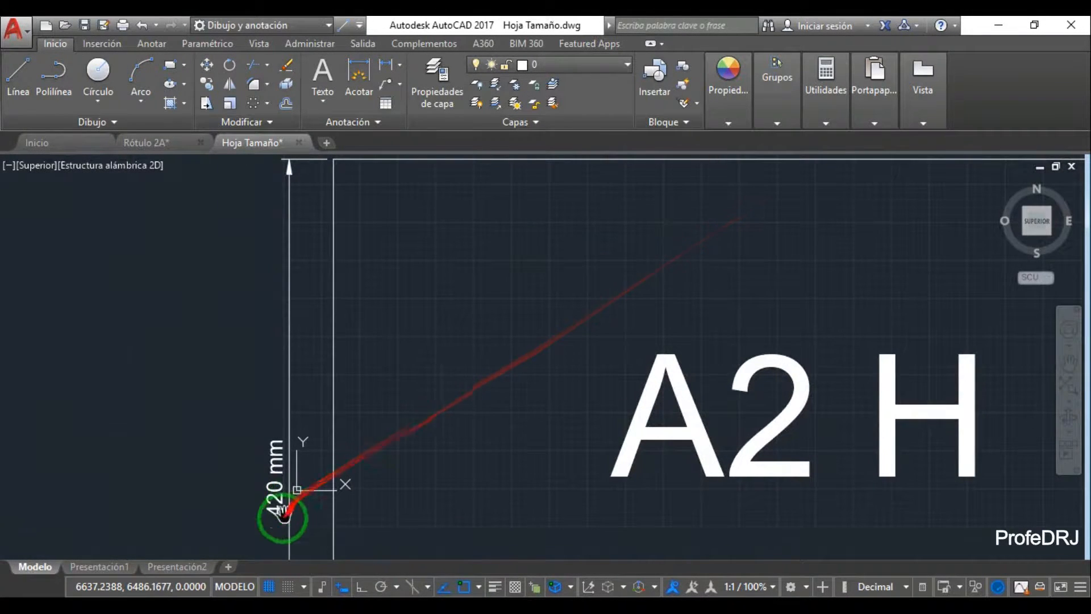
mouse_move(540, 323)
left_mouse_down()
mouse_move(562, 227)
mouse_move(578, 212)
mouse_move(441, 436)
mouse_move(392, 455)
left_mouse_up()
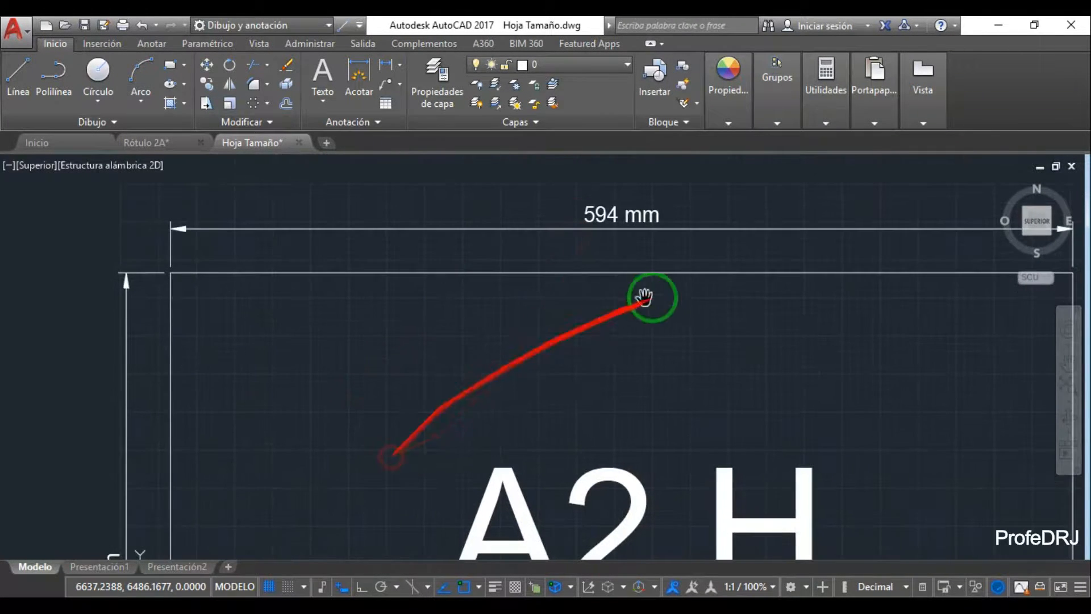
left_click_drag(686, 251, 402, 273)
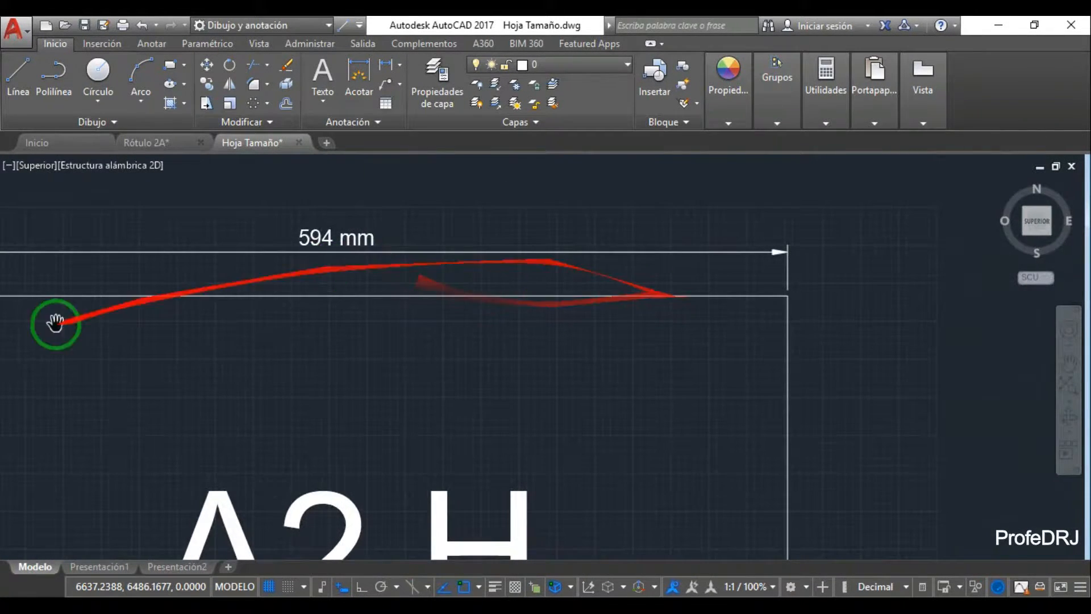
scroll(808, 381, "down", 5)
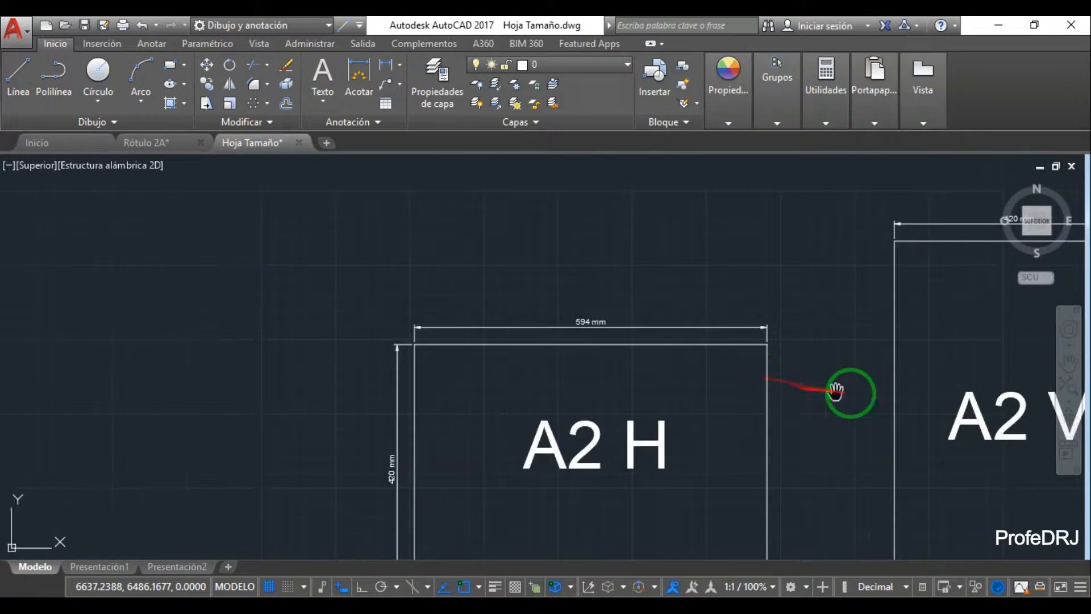
- Check the width and height dimensions of the vertical A2 sheet
left_click_drag(836, 390, 490, 369)
scroll(799, 409, "up", 4)
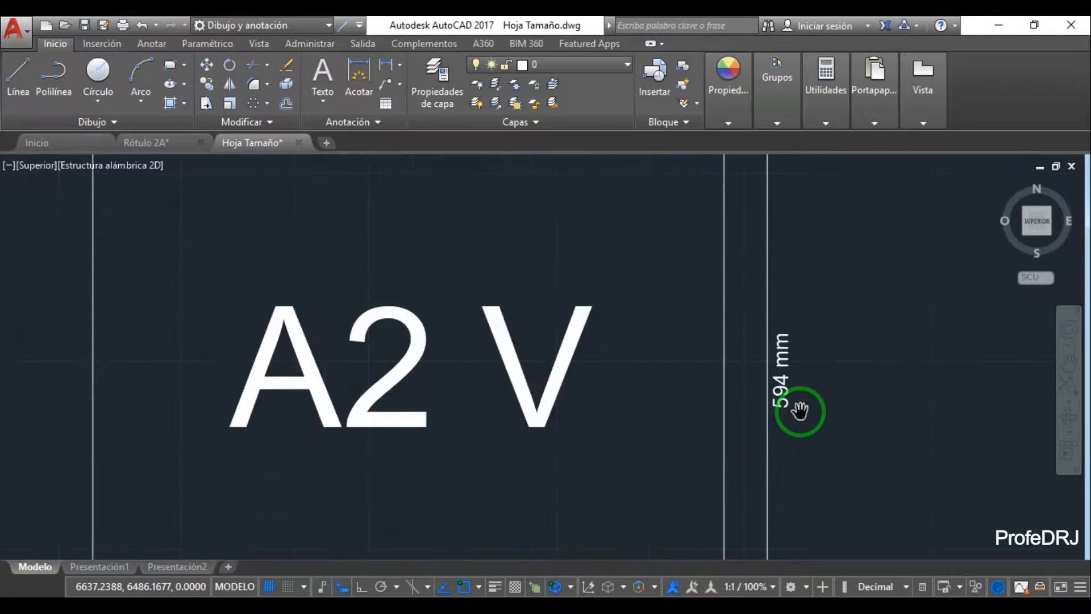
scroll(813, 370, "down", 4)
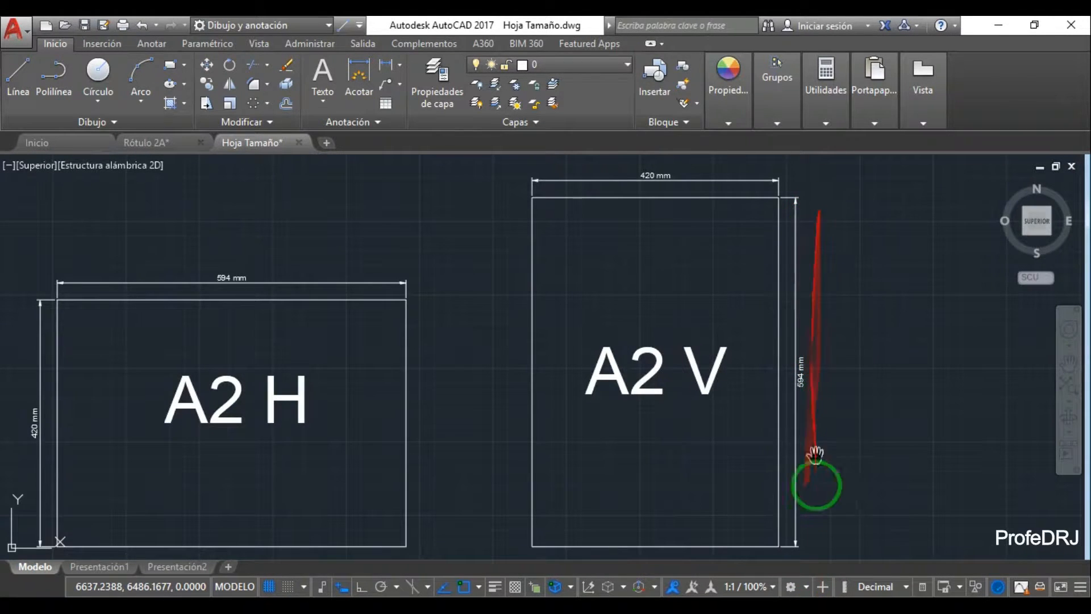
- Examine the width and height dimensions of the horizontal A1 sheet below the A2 sheets
mouse_move(678, 226)
left_mouse_down()
mouse_move(726, 215)
mouse_move(774, 178)
left_mouse_up()
left_click_drag(643, 434, 787, 258)
mouse_move(719, 500)
left_mouse_down()
mouse_move(720, 348)
mouse_move(706, 541)
mouse_move(711, 122)
mouse_move(733, 119)
left_mouse_up()
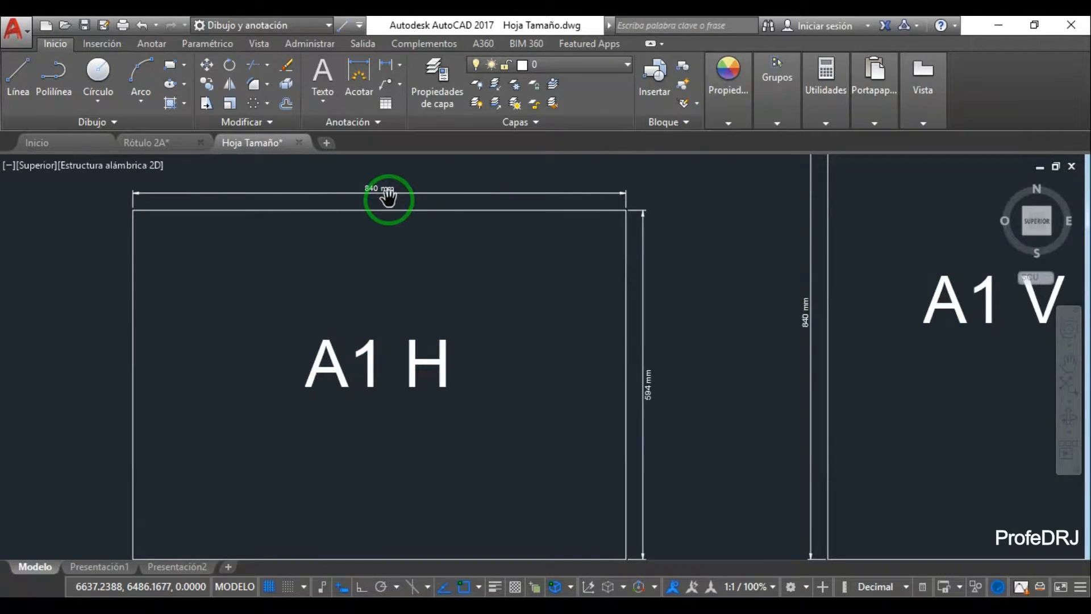
scroll(388, 197, "up", 4)
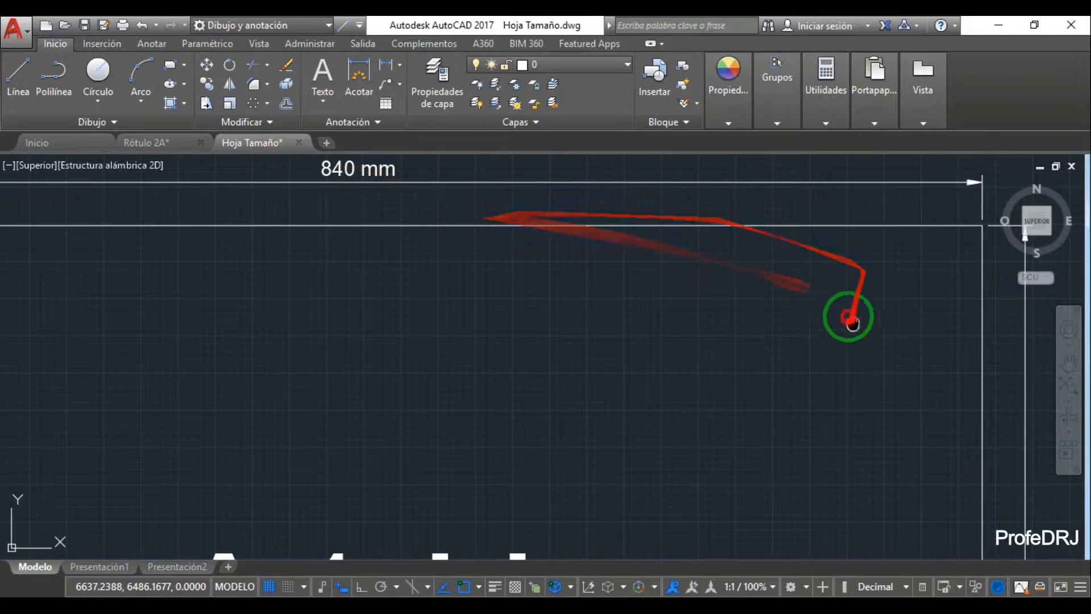
left_click_drag(853, 323, 653, 312)
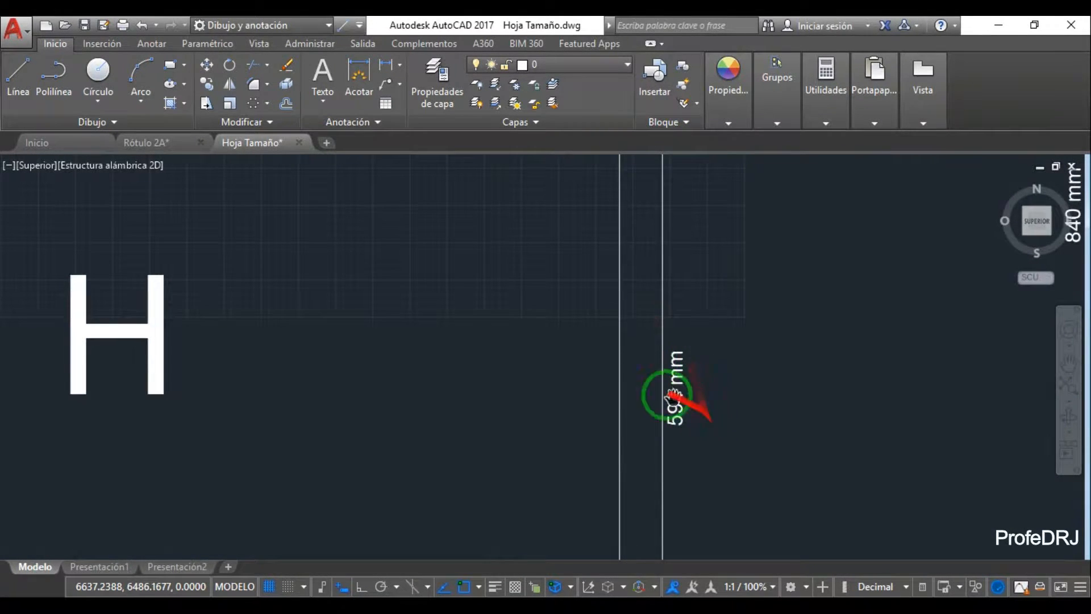
scroll(713, 355, "down", 4)
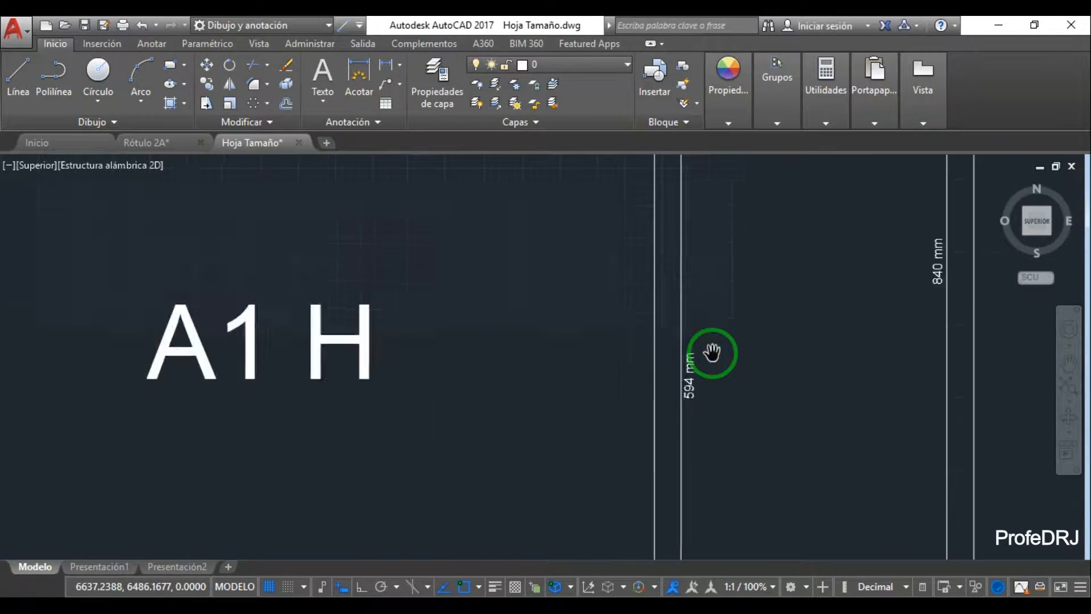
- Examine the vertical A1 sheet's width and height dimensions and compare them with the horizontal A1 sheet
left_click_drag(776, 336, 391, 501)
scroll(654, 201, "up", 4)
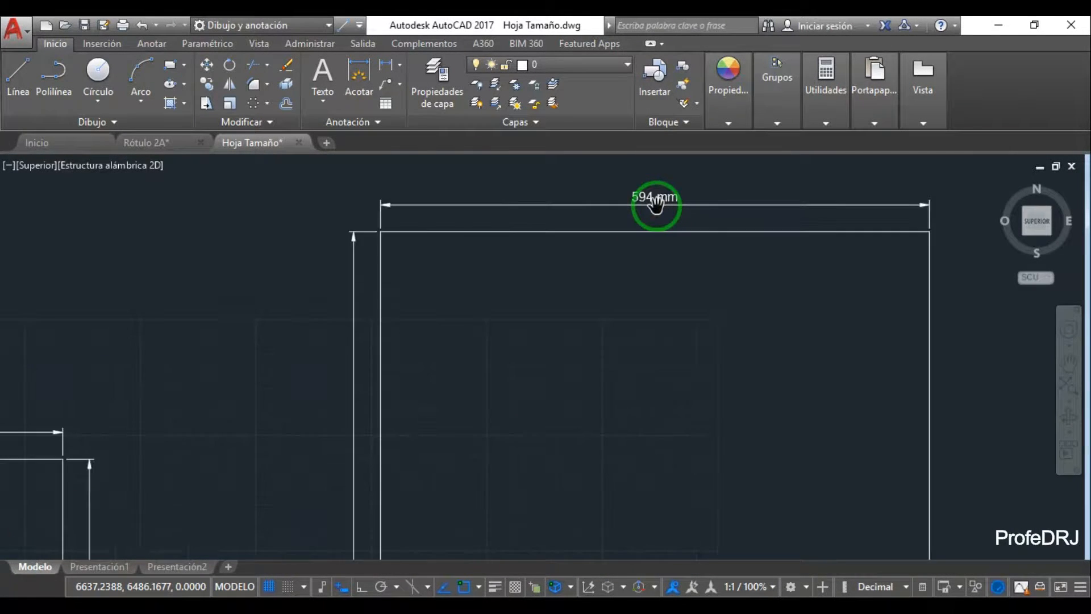
left_click_drag(475, 402, 780, 172)
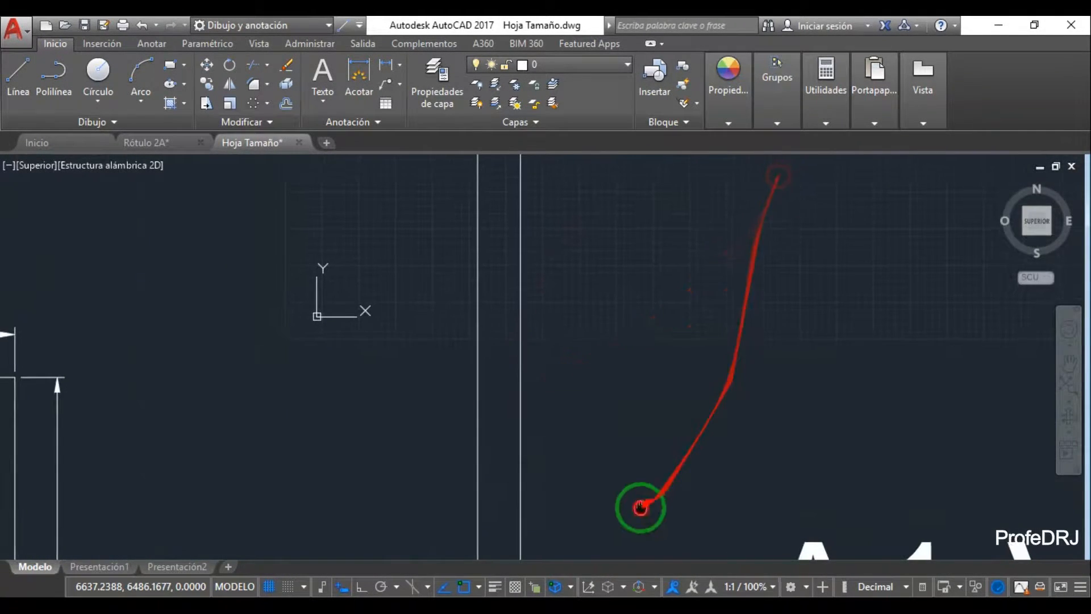
left_click_drag(641, 509, 739, 265)
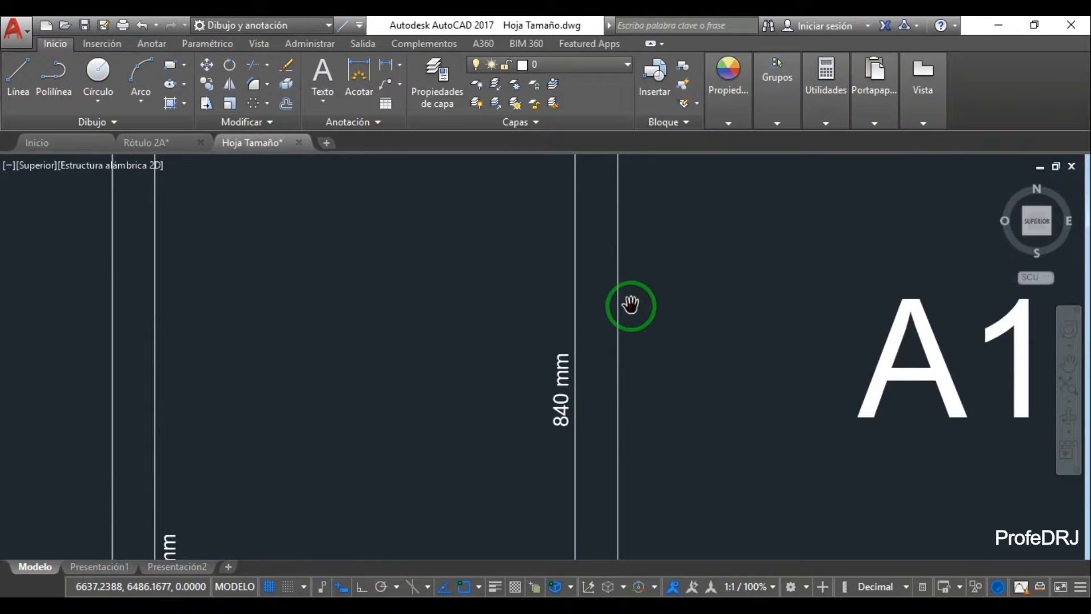
scroll(628, 310, "down", 5)
scroll(616, 364, "up", 10)
scroll(654, 296, "down", 4)
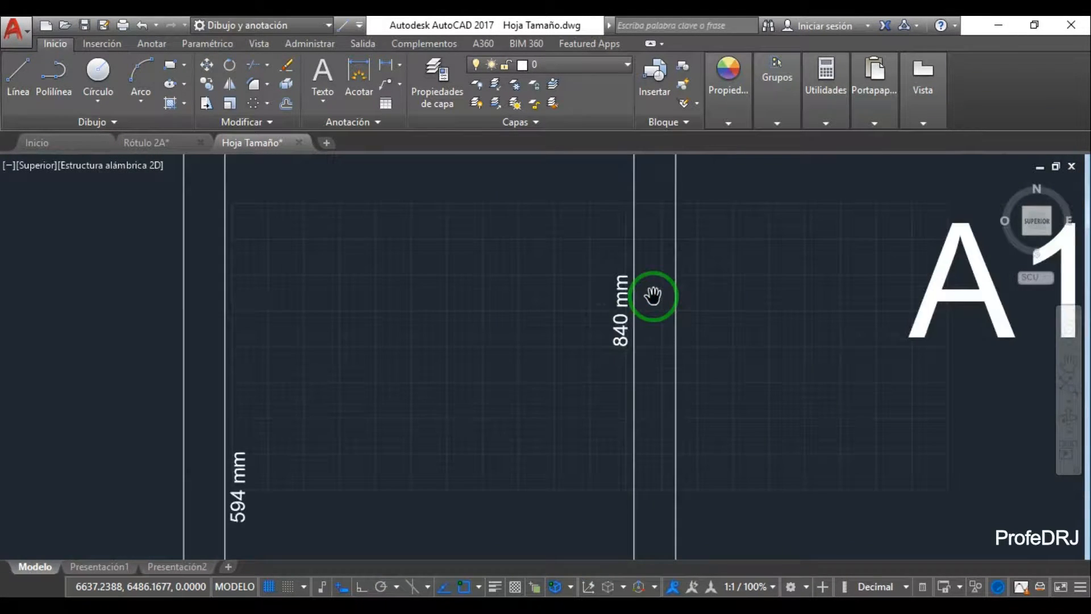
scroll(653, 296, "down", 5)
- Examine the height and width dimensions of the horizontal A0 sheet below the A1 sheets
left_click_drag(633, 372, 782, 214)
left_click_drag(682, 472, 712, 81)
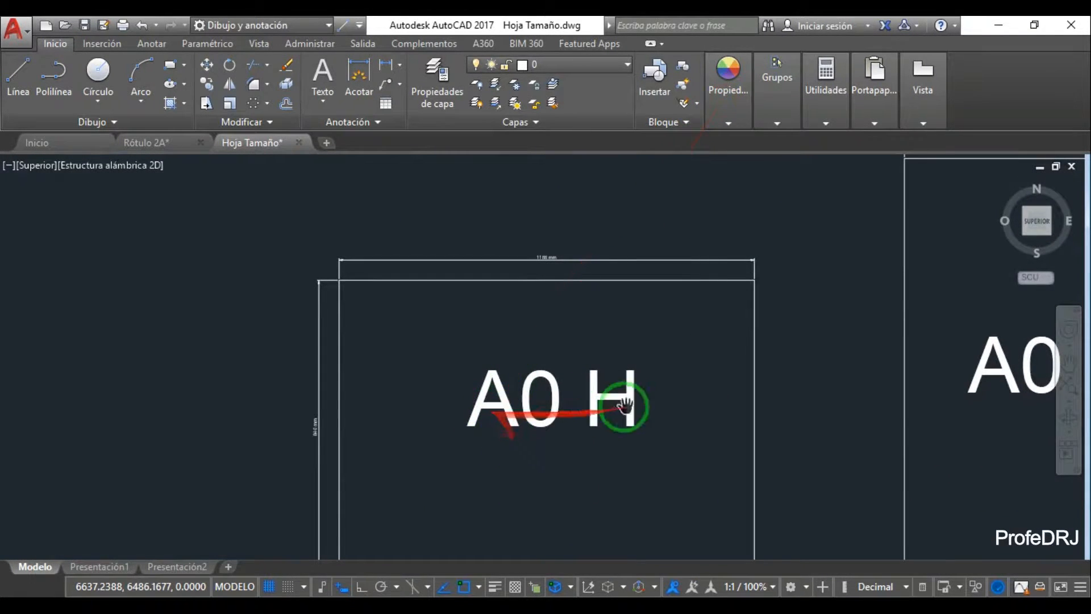
scroll(303, 429, "up", 5)
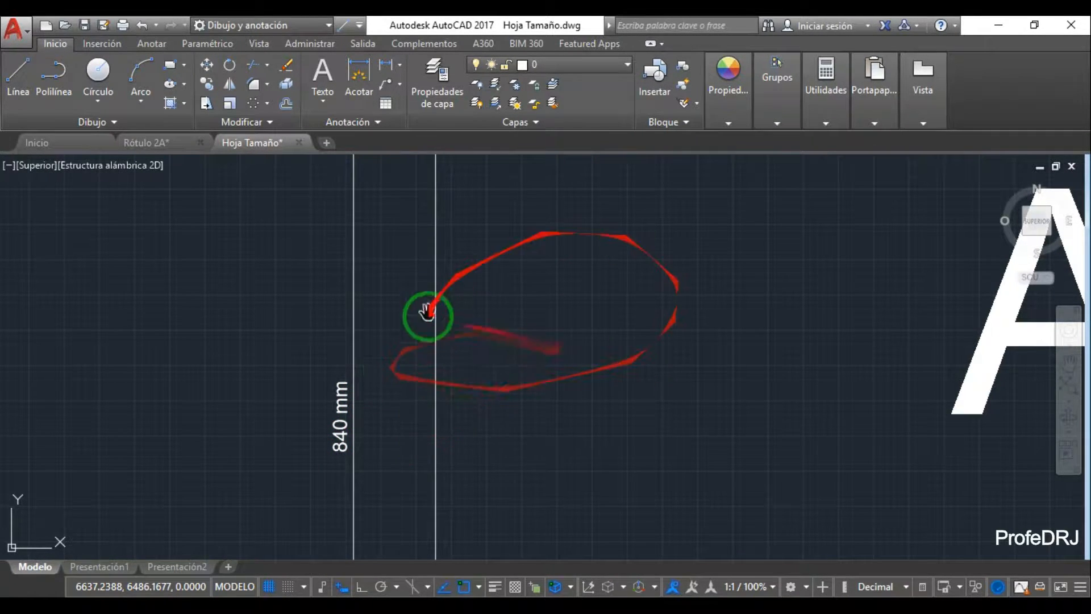
left_click_drag(440, 278, 272, 594)
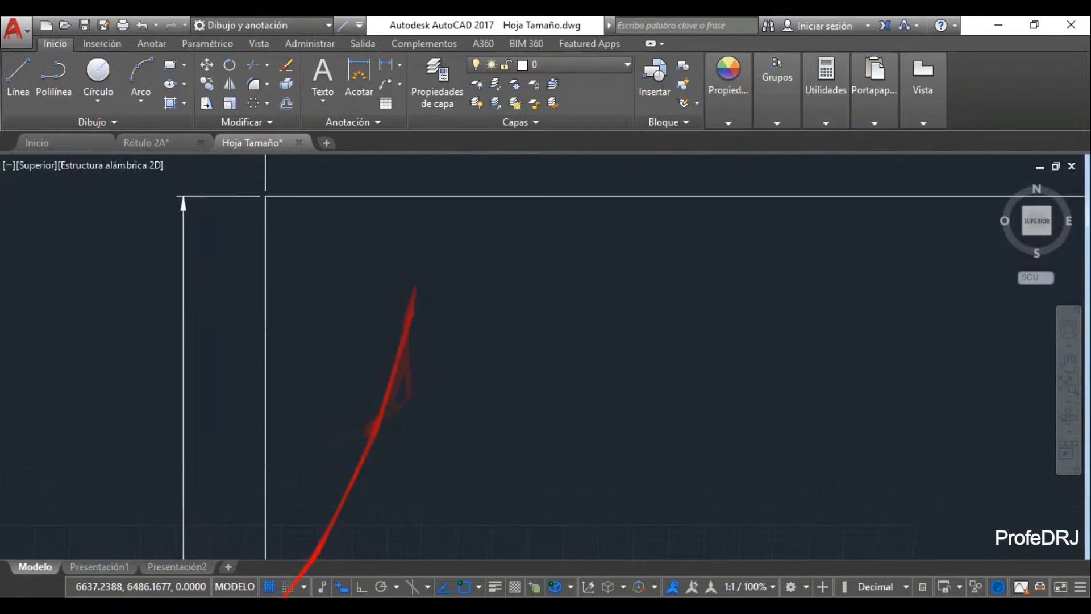
mouse_move(483, 370)
left_mouse_down()
mouse_move(385, 499)
mouse_move(284, 603)
left_mouse_up()
left_click_drag(570, 461, 228, 430)
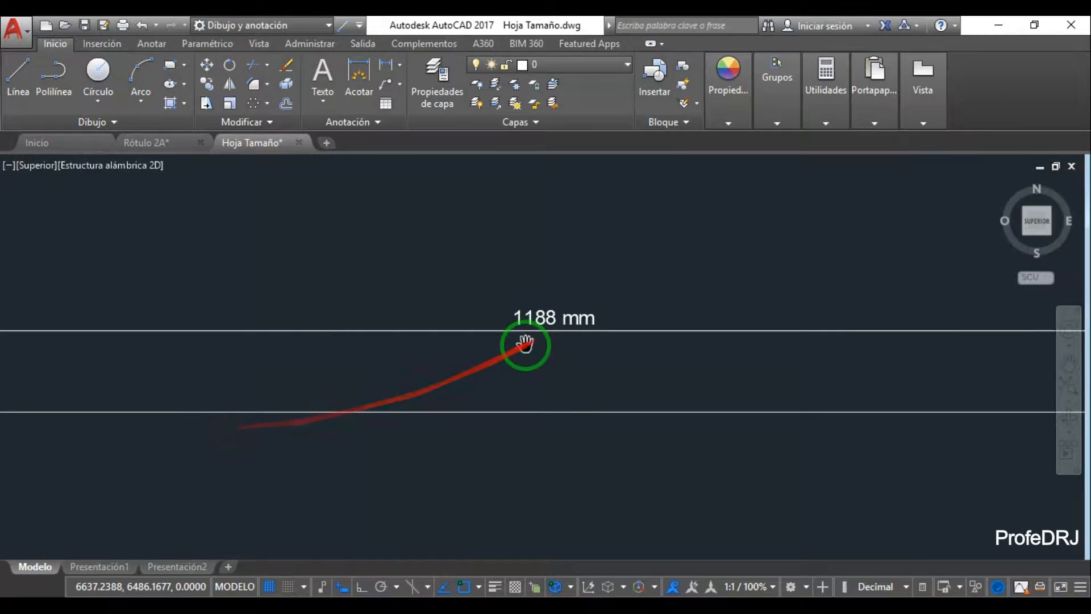
left_click_drag(749, 371, 624, 353)
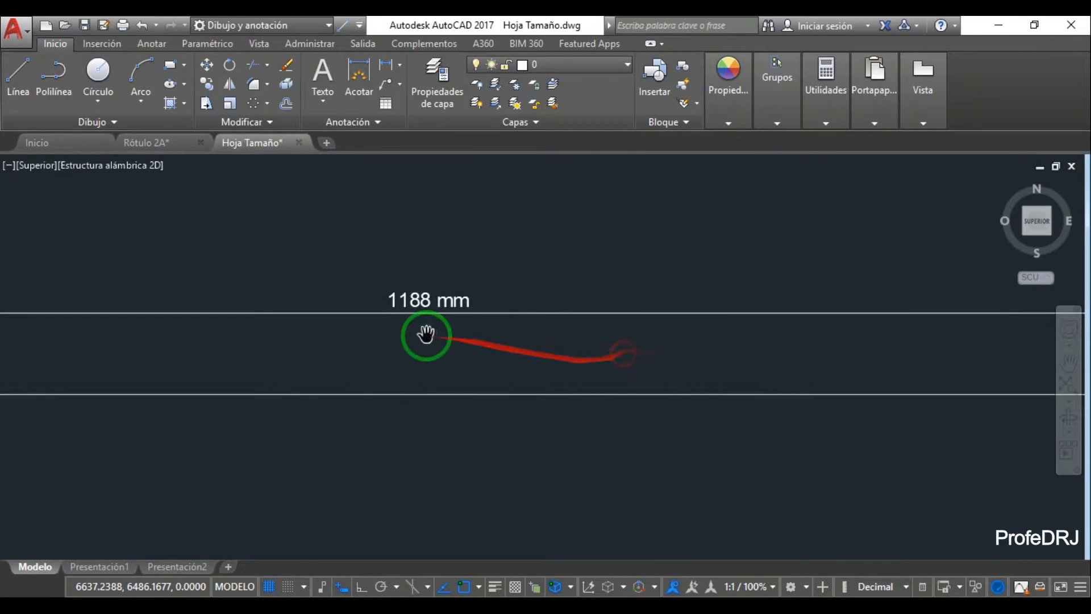
scroll(584, 366, "down", 2)
- Examine the height and width dimensions of the vertical A0 sheet beside the horizontal one
left_click_drag(765, 418, 255, 363)
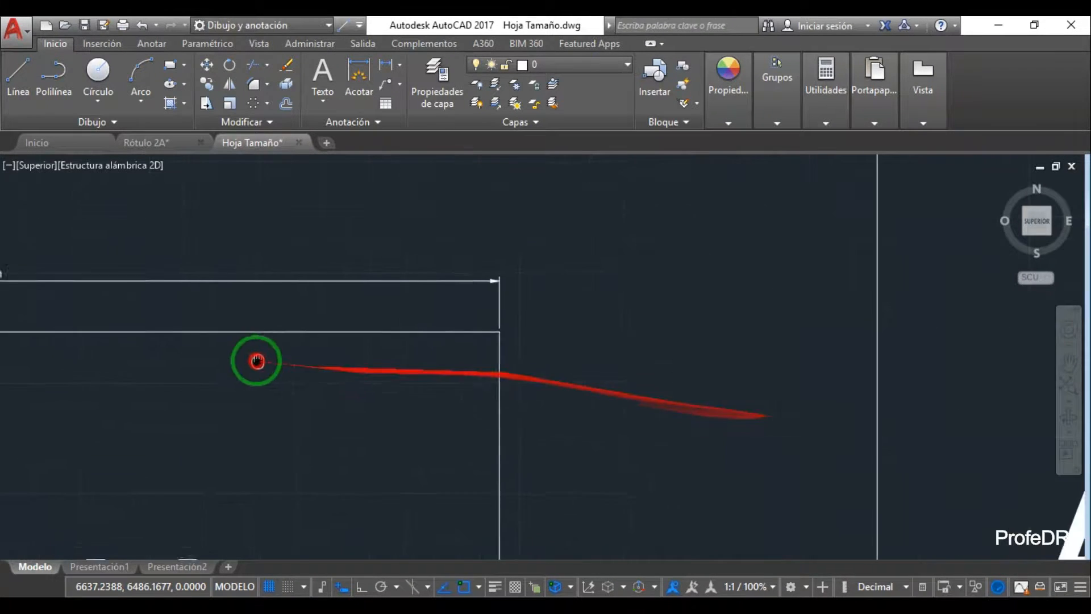
left_click_drag(724, 415, 343, 319)
scroll(343, 319, "down", 4)
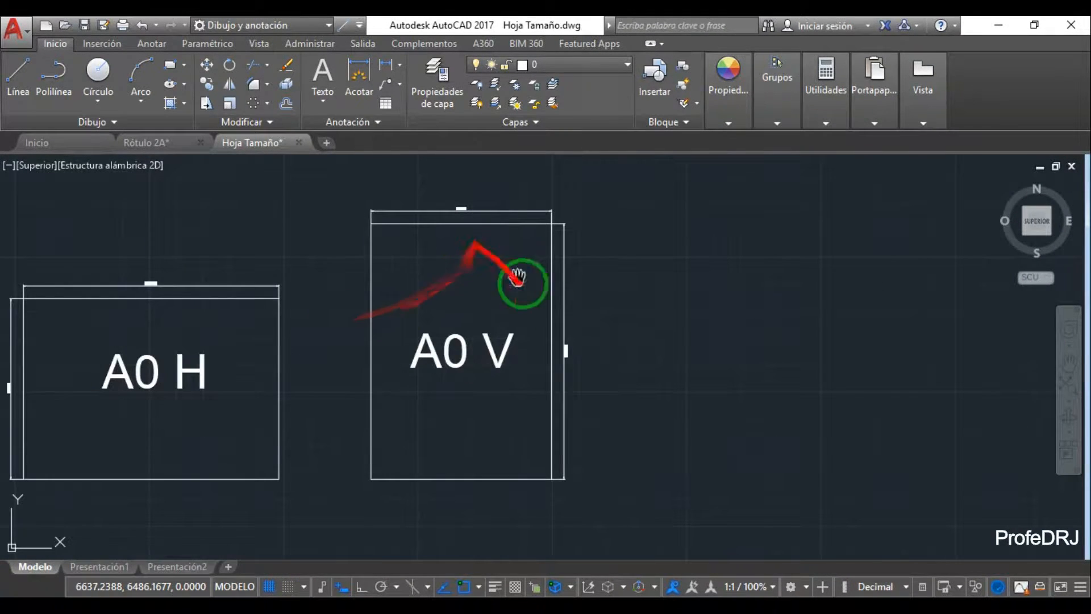
scroll(570, 378, "up", 3)
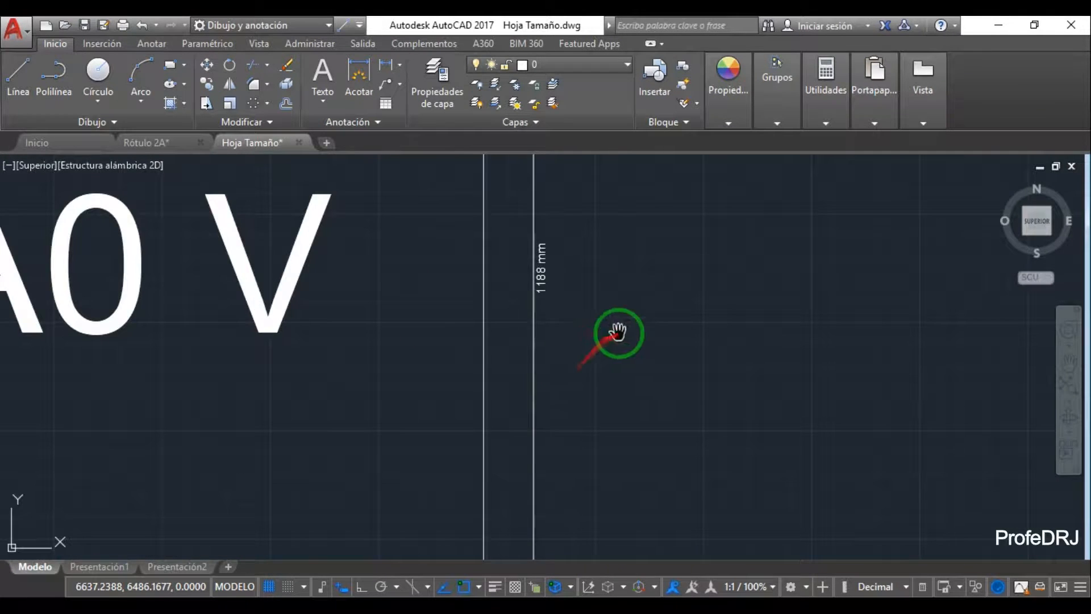
left_click_drag(531, 249, 679, 611)
mouse_move(640, 415)
middle_mouse_down()
mouse_move(670, 358)
mouse_move(646, 220)
mouse_move(724, 292)
mouse_move(707, 258)
middle_mouse_up()
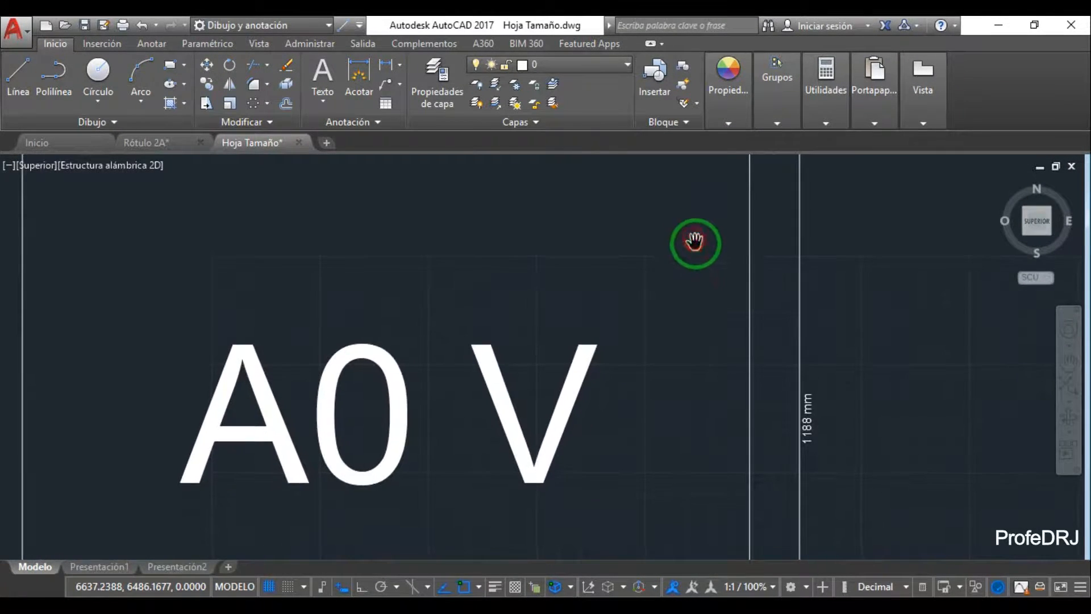
middle_click_drag(663, 409, 938, 281)
scroll(736, 344, "down", 2)
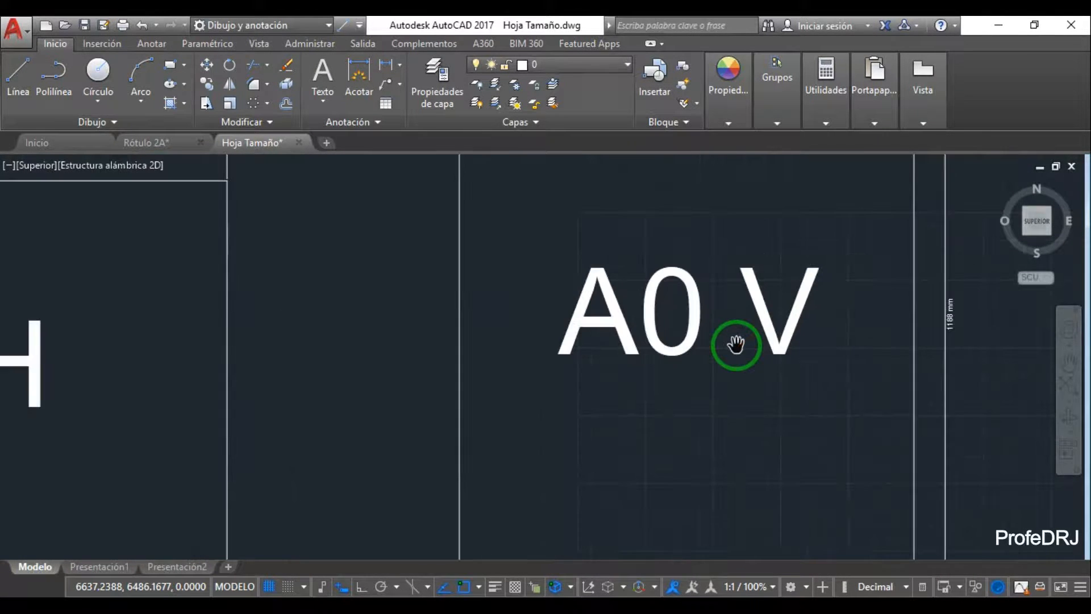
mouse_move(442, 309)
middle_mouse_down()
mouse_move(561, 314)
mouse_move(629, 210)
mouse_move(690, 295)
mouse_move(364, 395)
mouse_move(334, 424)
mouse_move(300, 519)
middle_mouse_up()
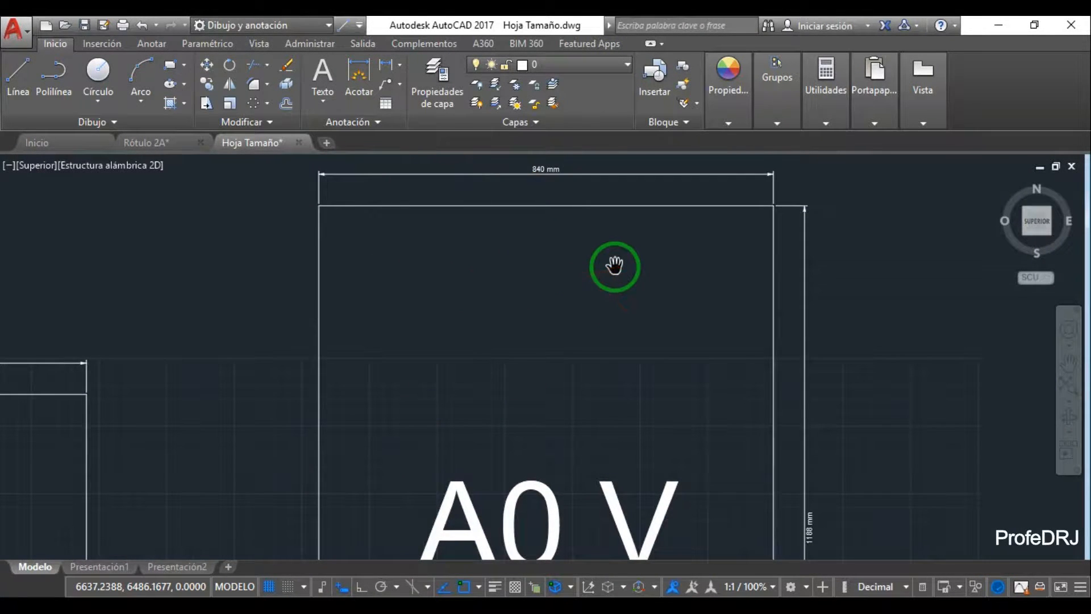
mouse_move(720, 296)
middle_mouse_down()
mouse_move(696, 332)
mouse_move(629, 54)
mouse_move(650, 286)
middle_mouse_up()
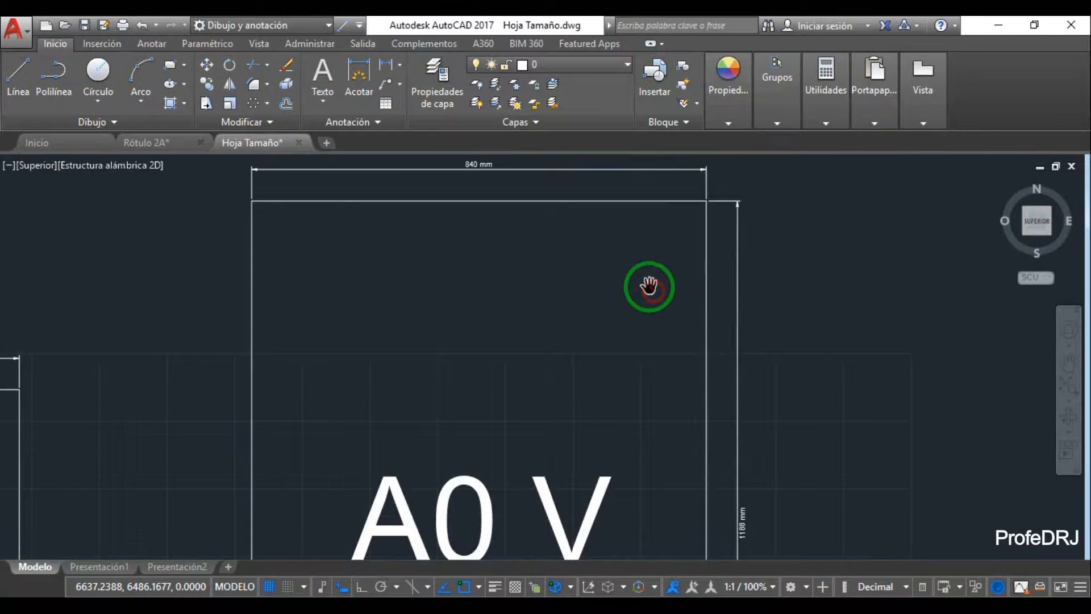
scroll(649, 285, "down", 2)
mouse_move(648, 364)
middle_mouse_down()
mouse_move(679, 301)
mouse_move(673, 317)
middle_mouse_up()
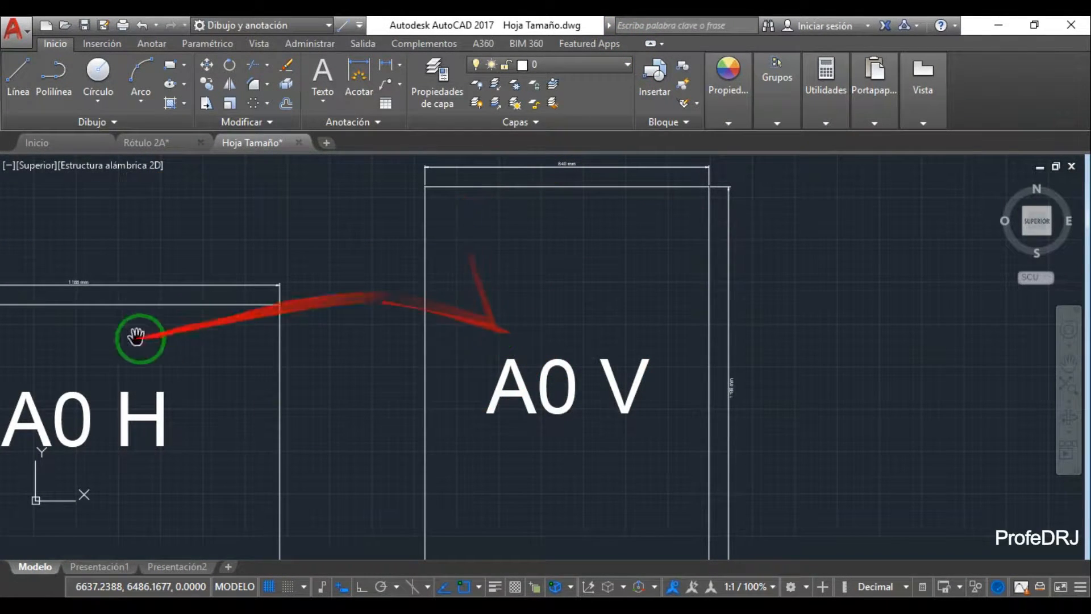
- Review the full layout of sheets and return to the DIN heading with the A4 and A3 sheets beneath it
middle_click_drag(358, 306, 406, 494)
scroll(499, 312, "down", 4)
scroll(453, 264, "up", 6)
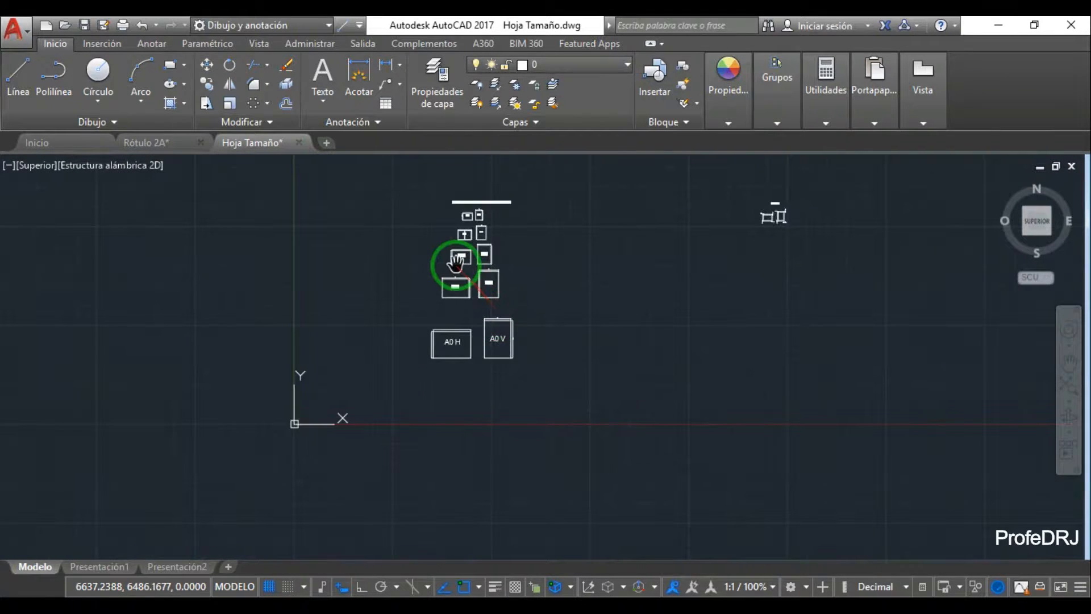
middle_click_drag(455, 264, 494, 222)
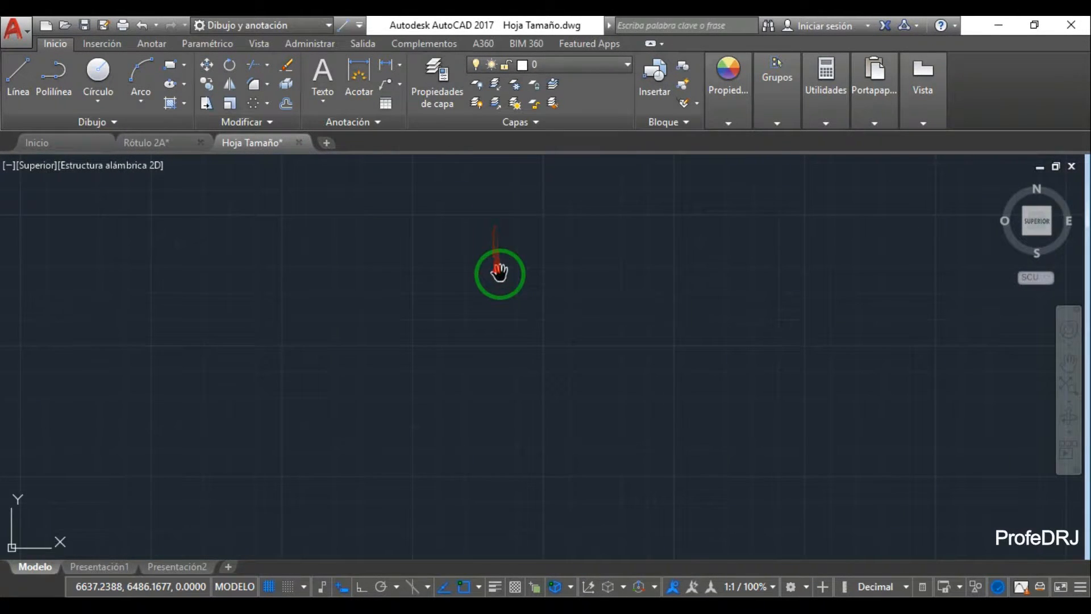
scroll(500, 273, "down", 5)
scroll(537, 249, "up", 4)
scroll(538, 249, "down", 4)
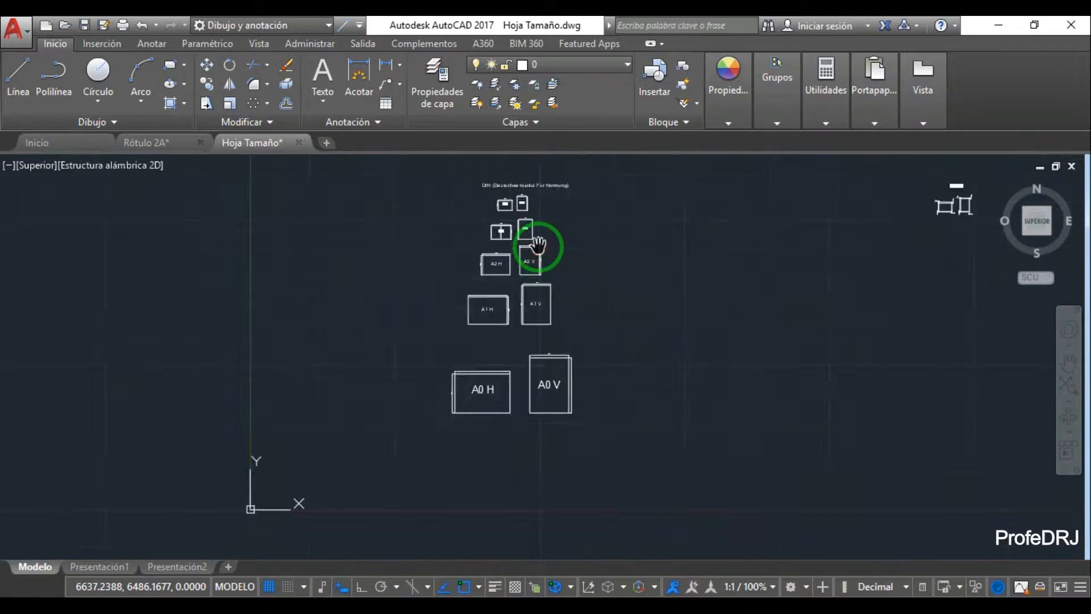
middle_click_drag(538, 249, 524, 284)
scroll(520, 247, "up", 6)
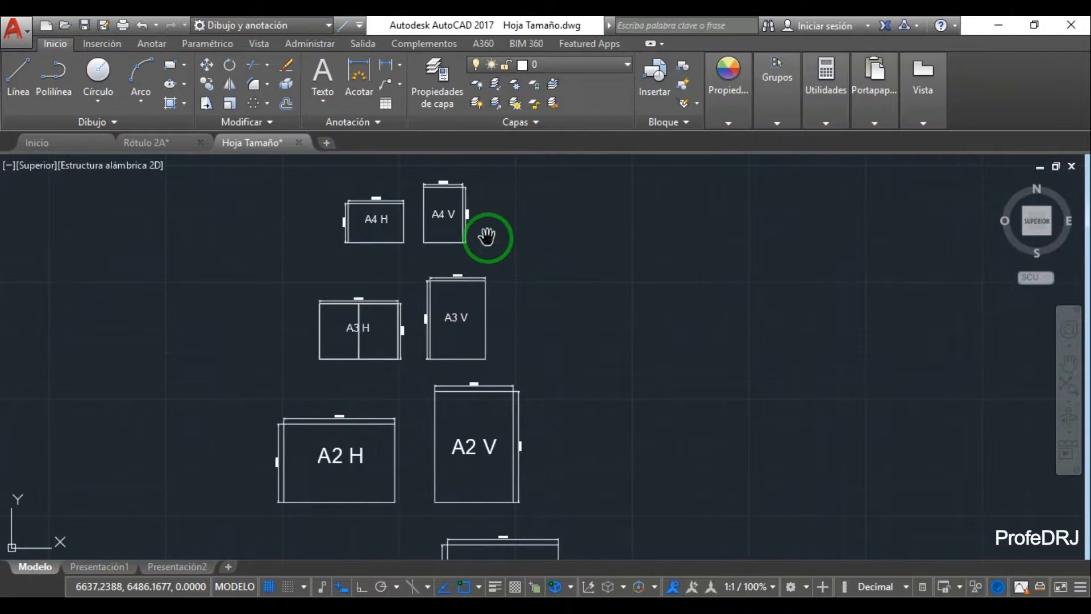
middle_click_drag(487, 237, 565, 291)
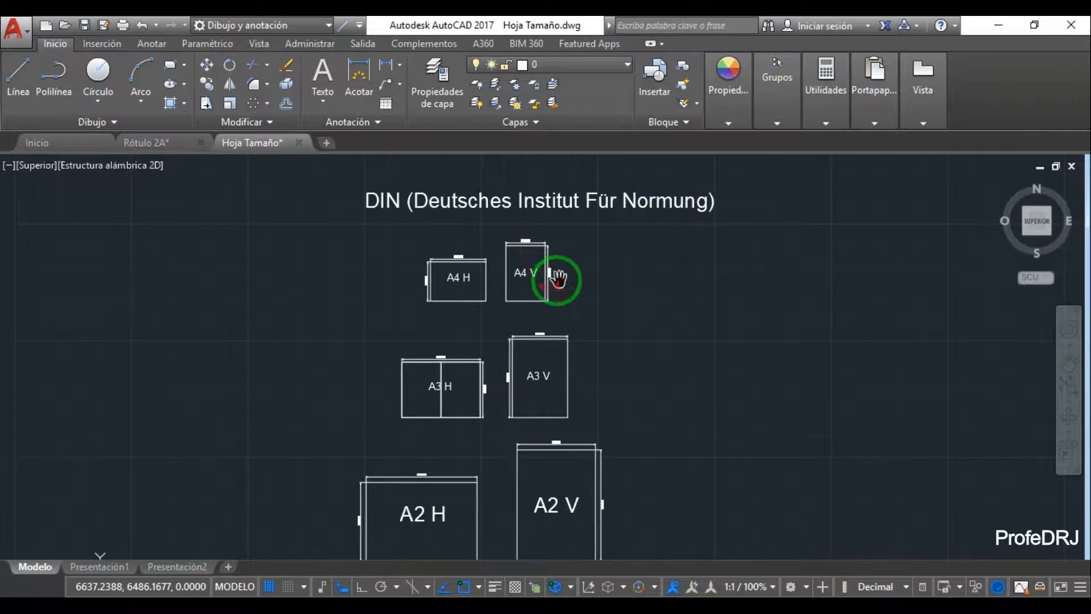
mouse_move(633, 298)
middle_mouse_down()
mouse_move(575, 312)
mouse_move(606, 303)
middle_mouse_up()
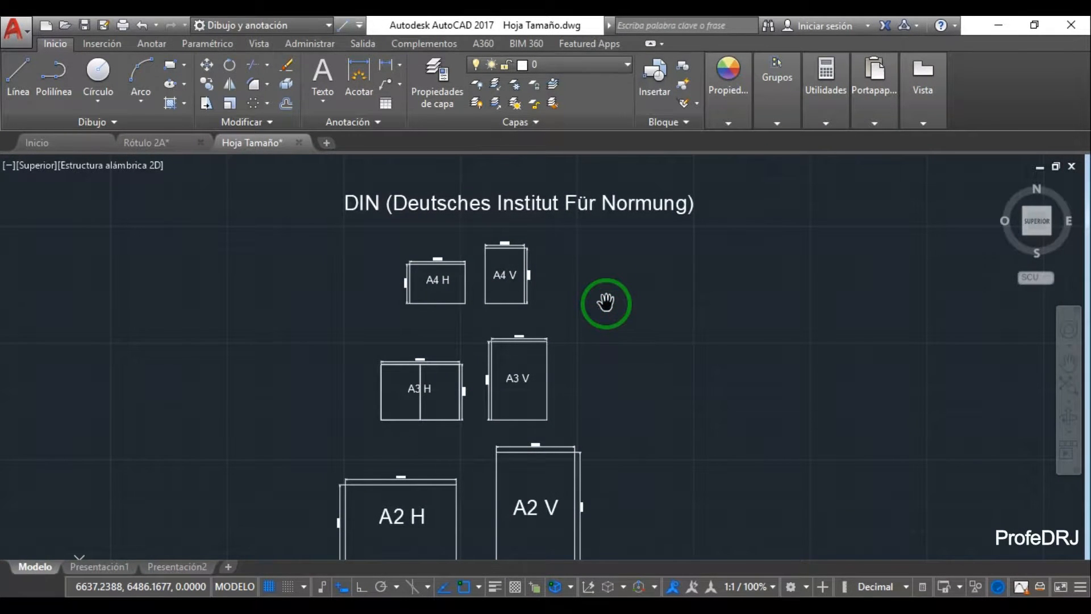
- Compare the horizontal and vertical sheets across the sequence from A4 down to A0 and back to the heading
mouse_move(640, 360)
middle_mouse_down()
mouse_move(654, 346)
mouse_move(679, 196)
mouse_move(641, 256)
mouse_move(624, 195)
middle_mouse_up()
middle_click_drag(611, 387, 593, 256)
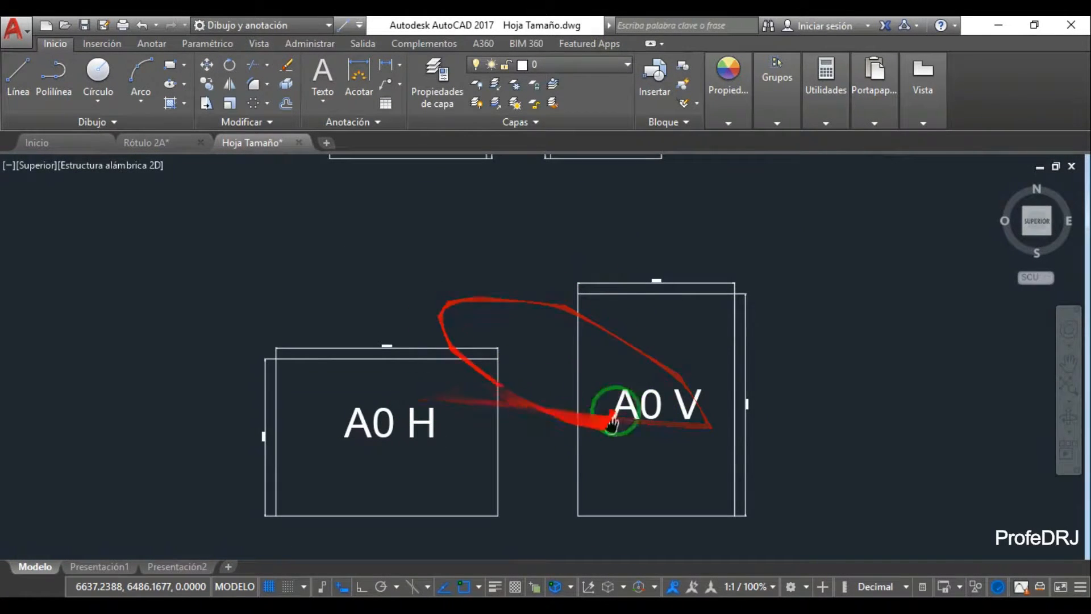
middle_click_drag(604, 334, 629, 398)
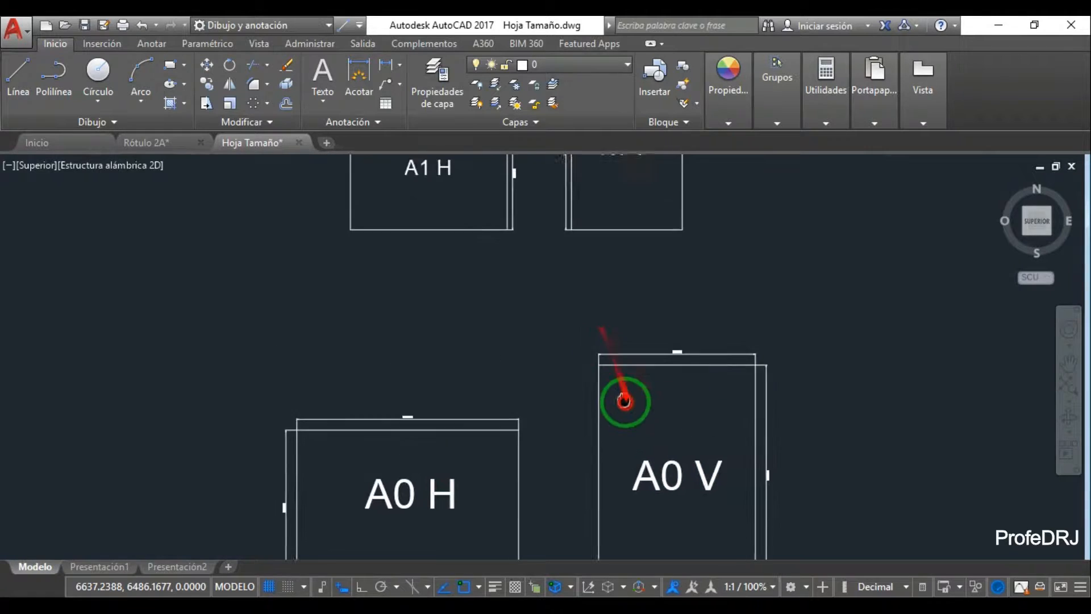
mouse_move(638, 164)
middle_mouse_down()
mouse_move(640, 392)
mouse_move(711, 199)
middle_mouse_up()
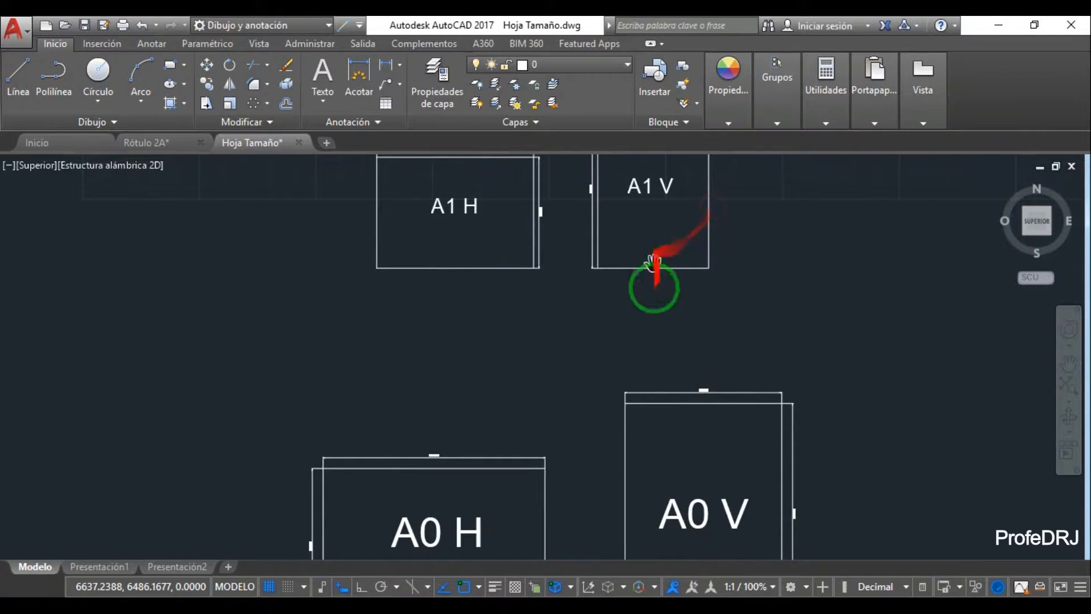
middle_click_drag(630, 256, 653, 500)
mouse_move(646, 254)
middle_mouse_down()
mouse_move(645, 530)
mouse_move(689, 336)
middle_mouse_up()
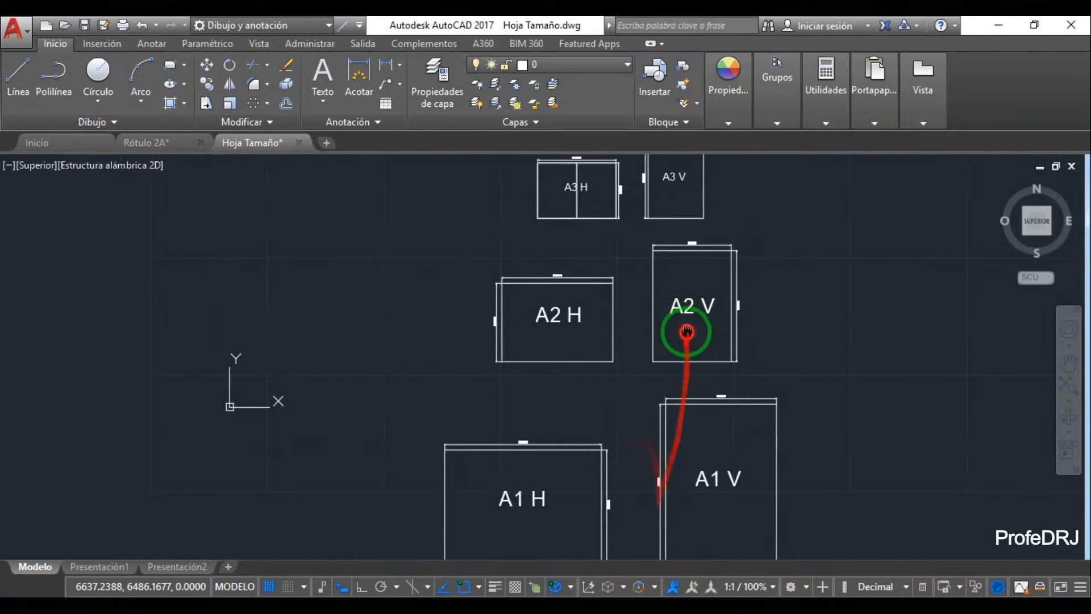
middle_click_drag(705, 529, 694, 358)
middle_click_drag(703, 419, 690, 233)
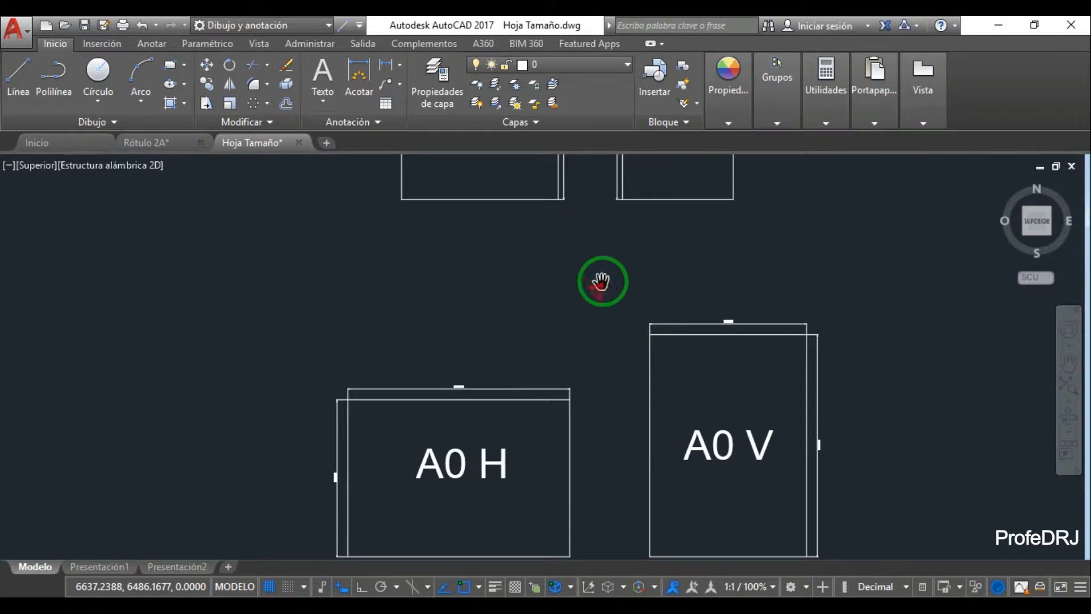
middle_click_drag(603, 281, 614, 494)
mouse_move(586, 253)
middle_mouse_down()
mouse_move(611, 441)
mouse_move(578, 584)
middle_mouse_up()
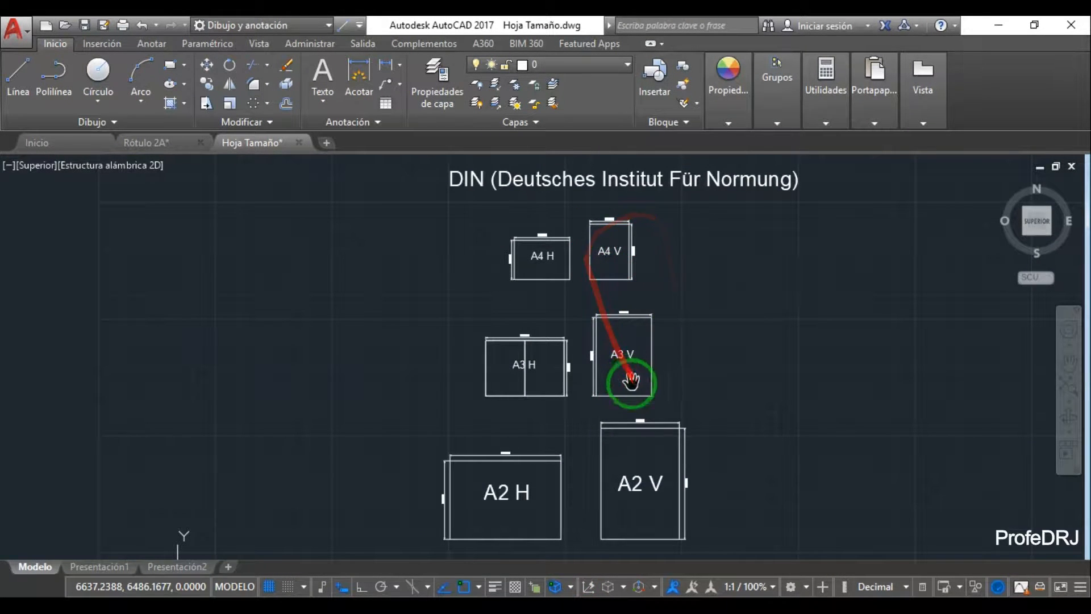
- Review the A2, A1 and A0 sheets in order down the DIN column
middle_click_drag(710, 432, 721, 333)
middle_click_drag(719, 434, 721, 199)
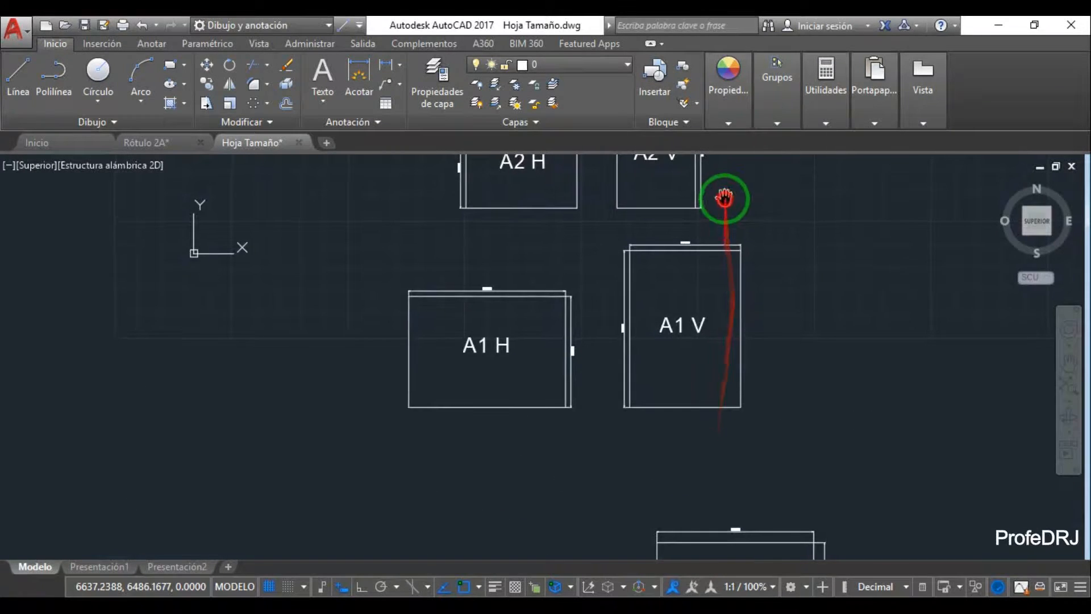
middle_click_drag(715, 358, 723, 190)
middle_click_drag(723, 336, 735, 272)
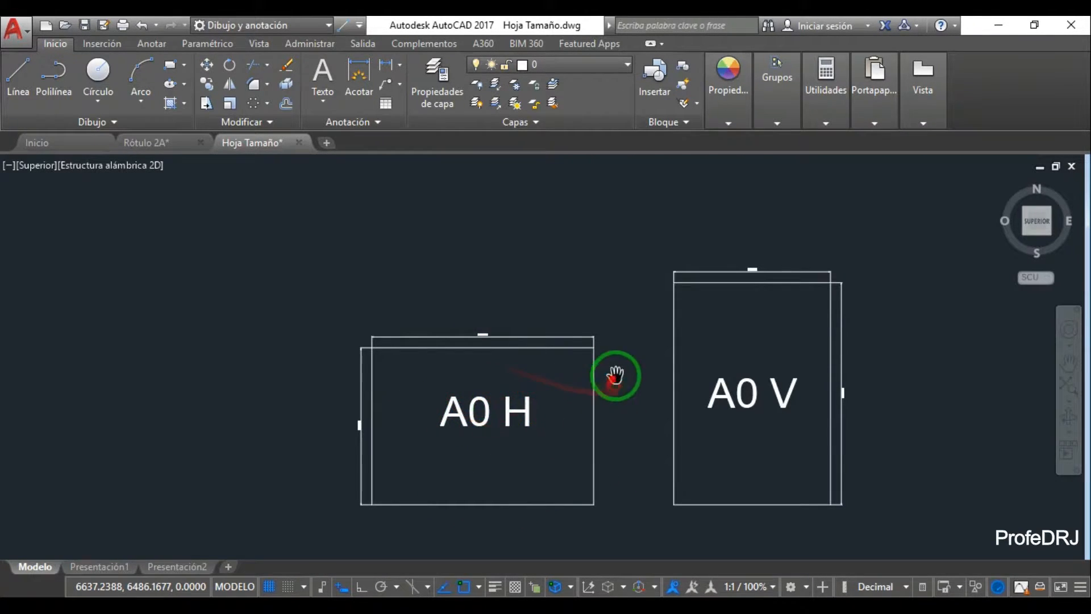
- Review the sheets in reverse from A0 up to the A4 pair under the DIN heading
middle_click_drag(582, 305, 571, 414)
middle_click_drag(658, 301, 622, 450)
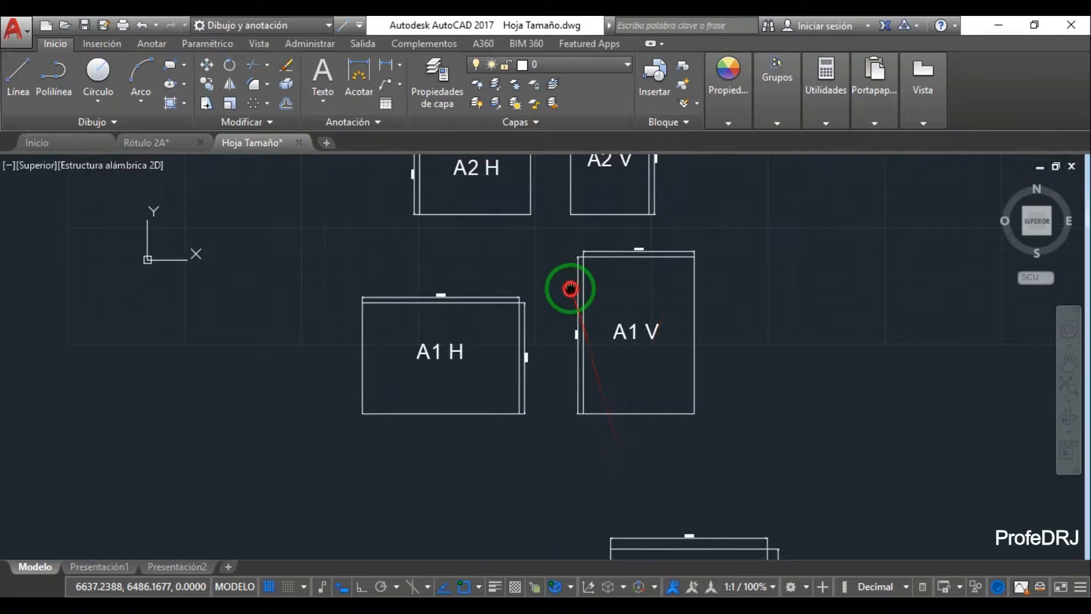
middle_click_drag(568, 287, 546, 476)
middle_click_drag(614, 270, 568, 475)
middle_click_drag(606, 330, 604, 306)
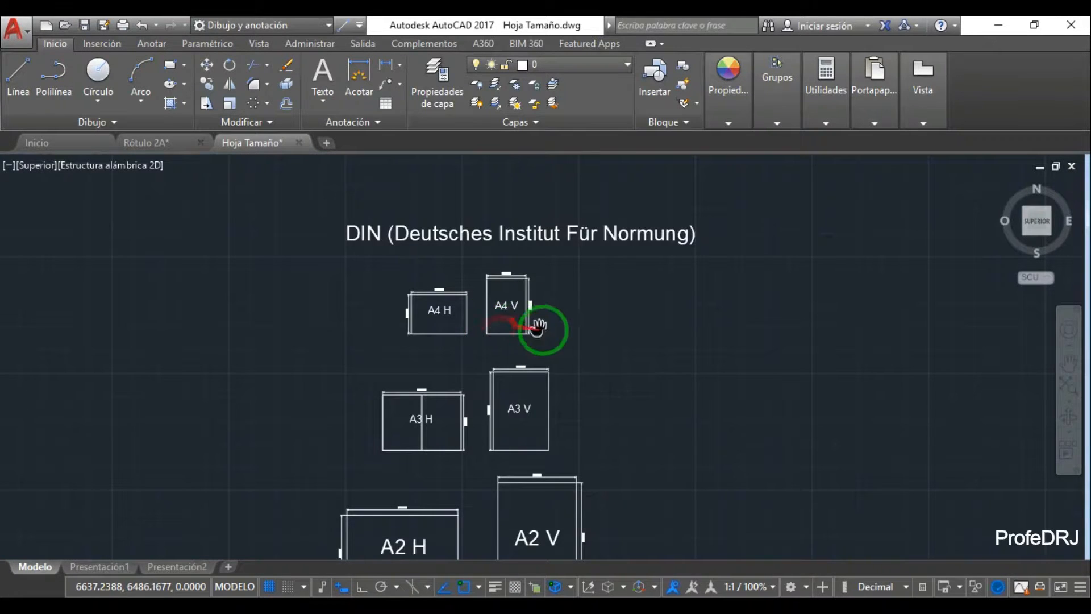
right_click(559, 328)
left_click(462, 283)
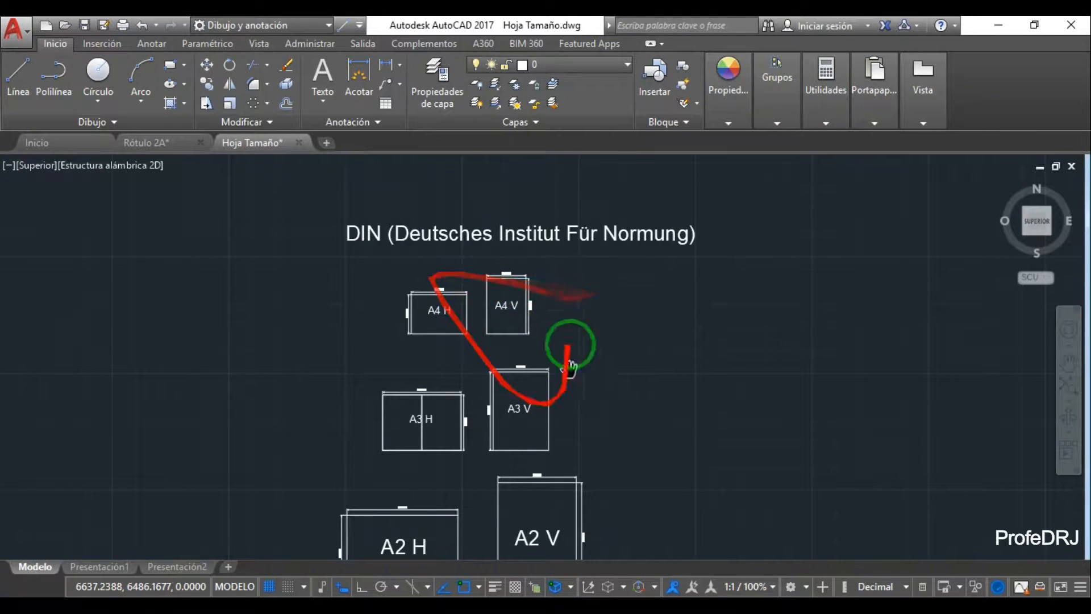
mouse_move(626, 361)
left_mouse_down()
mouse_move(678, 390)
mouse_move(683, 381)
left_mouse_up()
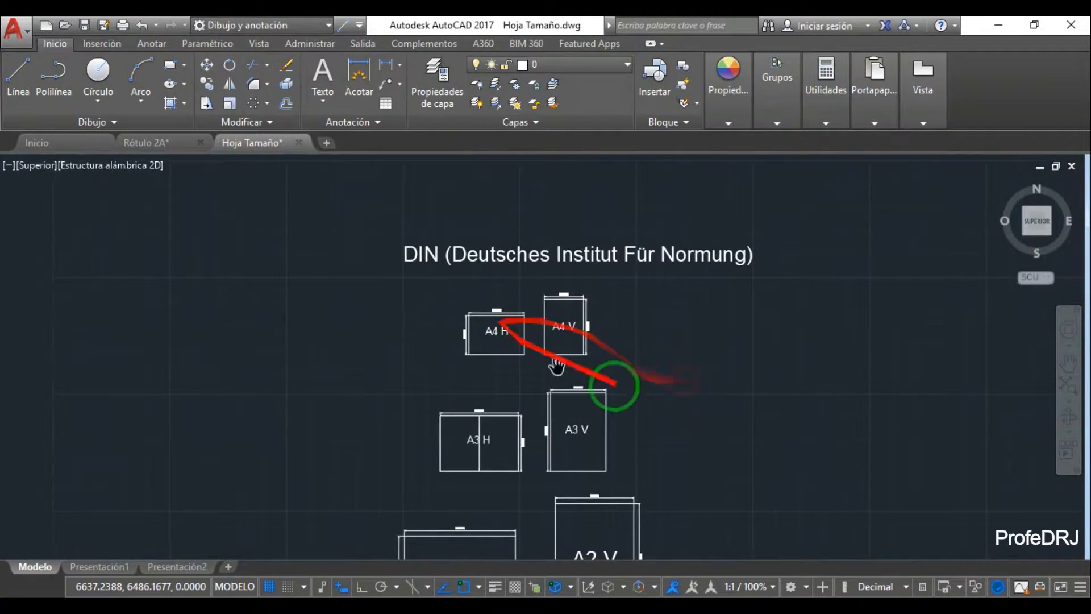
- Locate the two margin diagrams away from the DIN sheets and show the horizontal frame in detail
scroll(813, 341, "down", 1)
mouse_move(891, 341)
left_mouse_down()
mouse_move(563, 381)
mouse_move(478, 359)
left_mouse_up()
scroll(765, 320, "down", 1)
scroll(764, 319, "down", 2)
left_click_drag(895, 324, 615, 311)
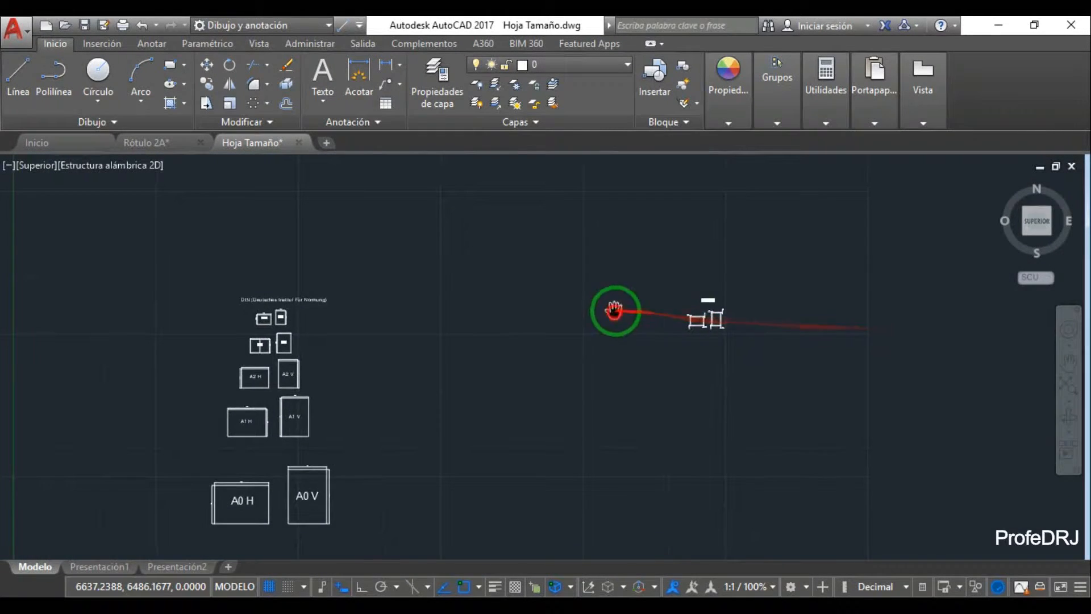
scroll(694, 321, "up", 8)
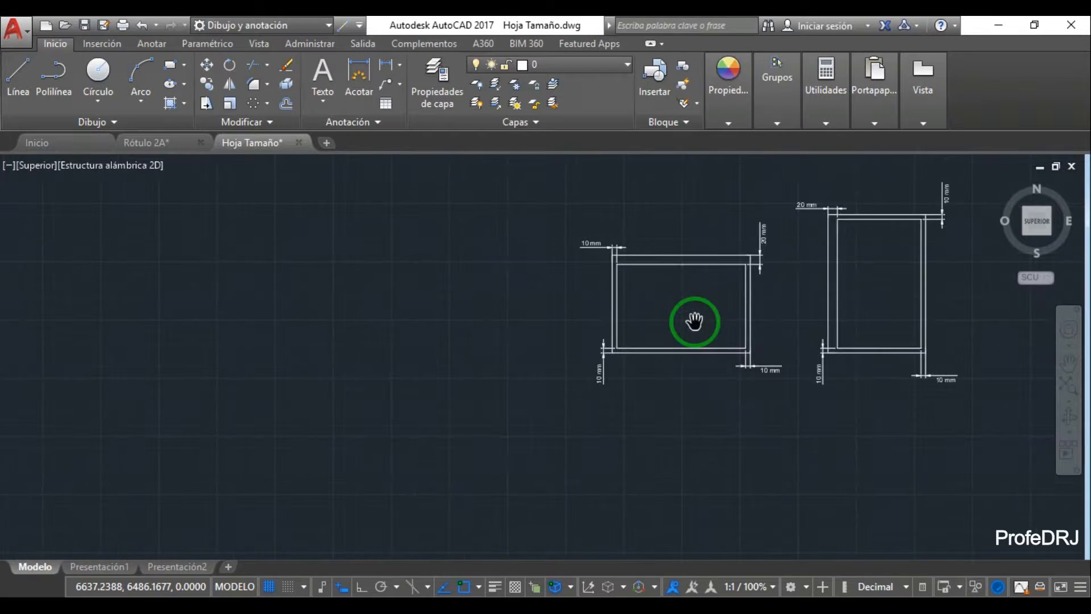
scroll(703, 260, "up", 4)
mouse_move(707, 263)
left_mouse_down()
mouse_move(500, 324)
mouse_move(583, 278)
left_mouse_up()
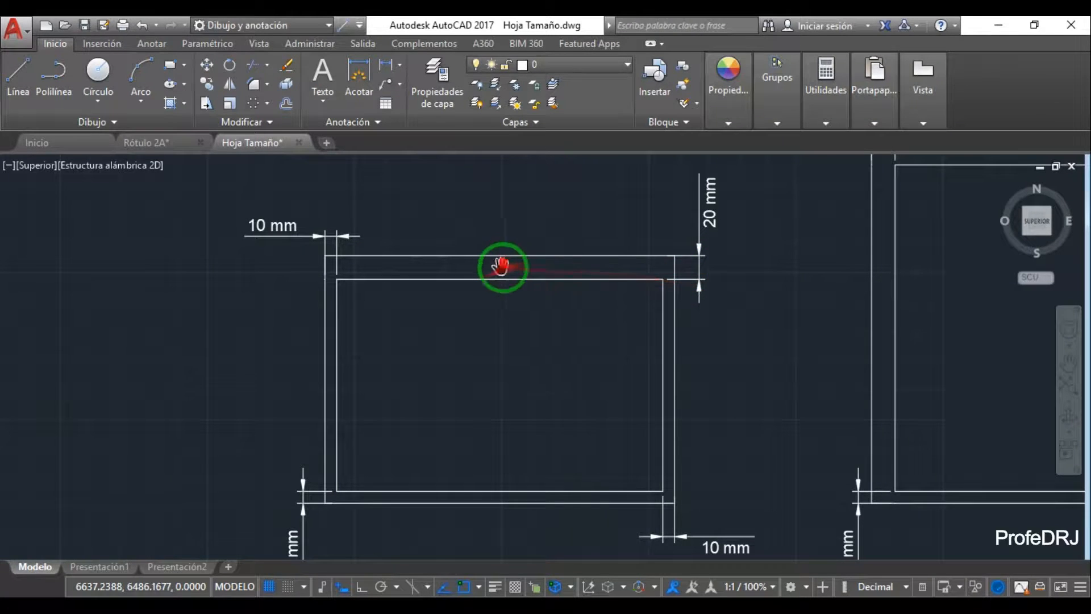
- Examine the margin dimensions on all four sides of the horizontal frame
left_click_drag(577, 289, 667, 253)
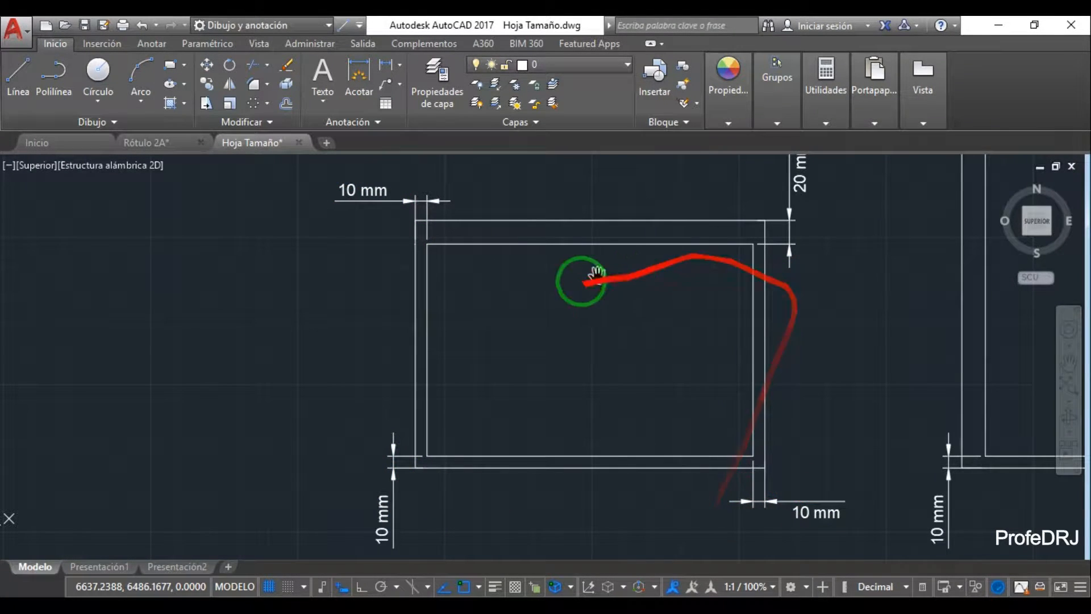
left_click_drag(739, 257, 686, 270)
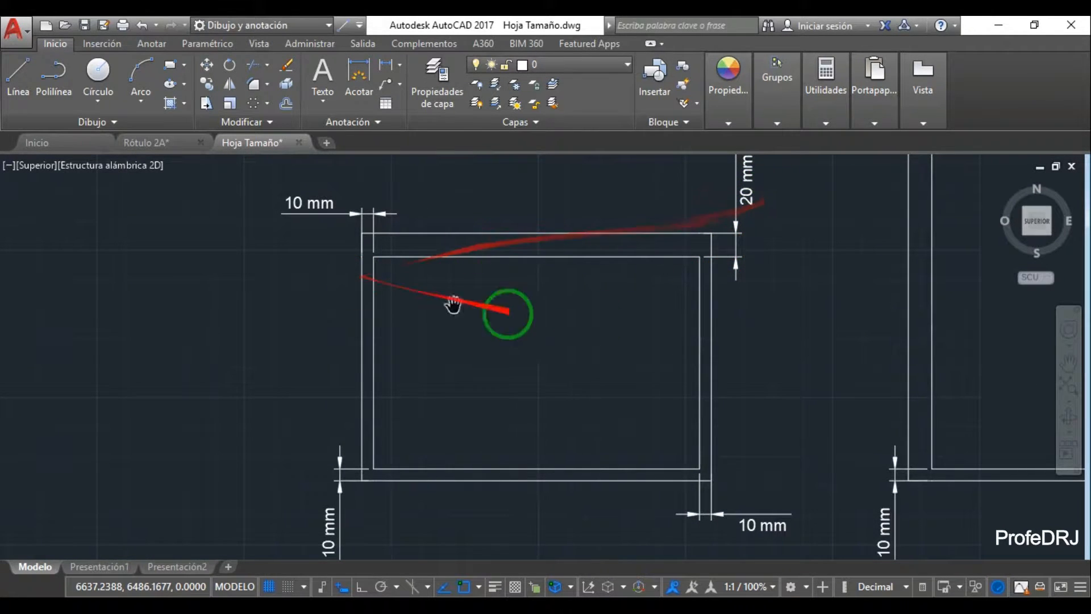
mouse_move(801, 274)
left_mouse_down()
mouse_move(395, 386)
mouse_move(358, 321)
mouse_move(366, 288)
left_mouse_up()
mouse_move(556, 267)
left_mouse_down()
mouse_move(565, 312)
mouse_move(589, 319)
left_mouse_up()
left_click_drag(298, 321, 592, 236)
mouse_move(660, 309)
left_mouse_down()
mouse_move(699, 311)
mouse_move(627, 330)
mouse_move(644, 329)
left_mouse_up()
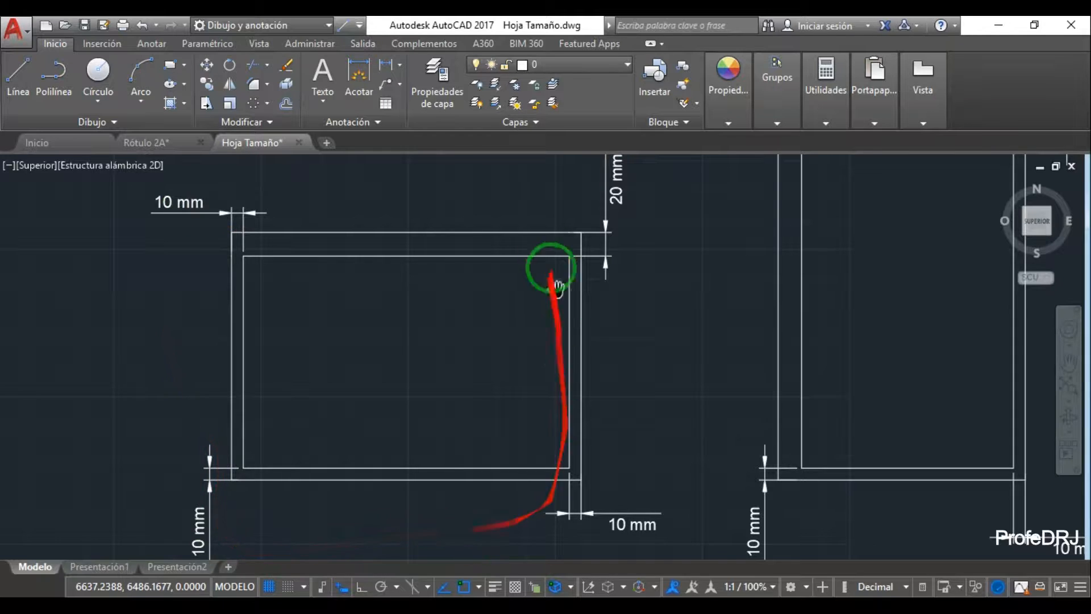
- Compare the wider margin on the vertical frame's side with the one along the horizontal frame's upper edge
mouse_move(652, 220)
left_mouse_down()
mouse_move(617, 233)
mouse_move(592, 271)
mouse_move(470, 272)
mouse_move(585, 310)
left_mouse_up()
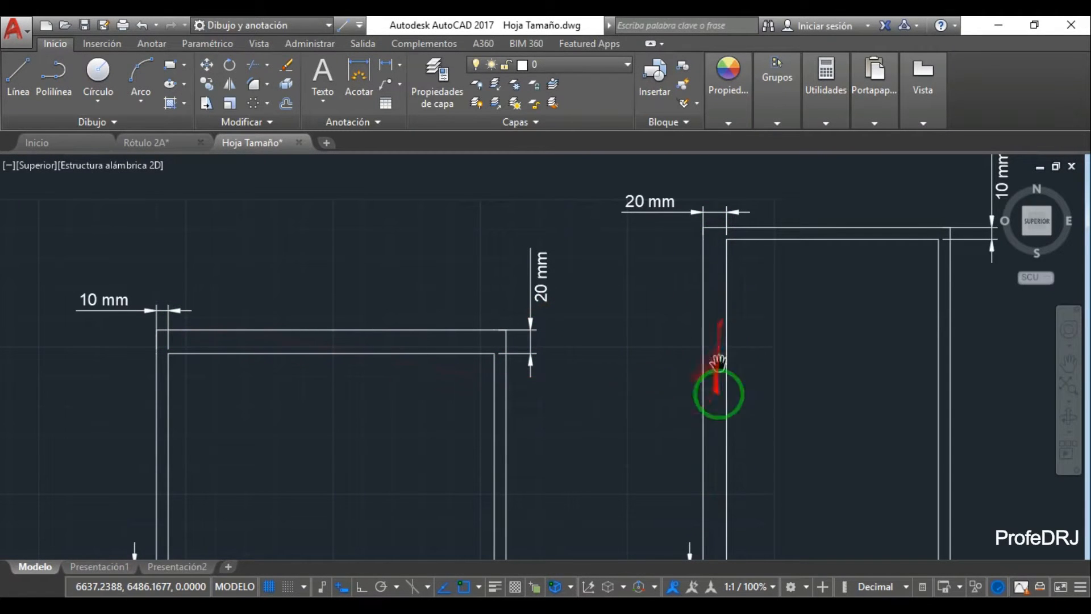
mouse_move(740, 294)
left_mouse_down()
mouse_move(766, 202)
mouse_move(787, 268)
mouse_move(802, 233)
left_mouse_up()
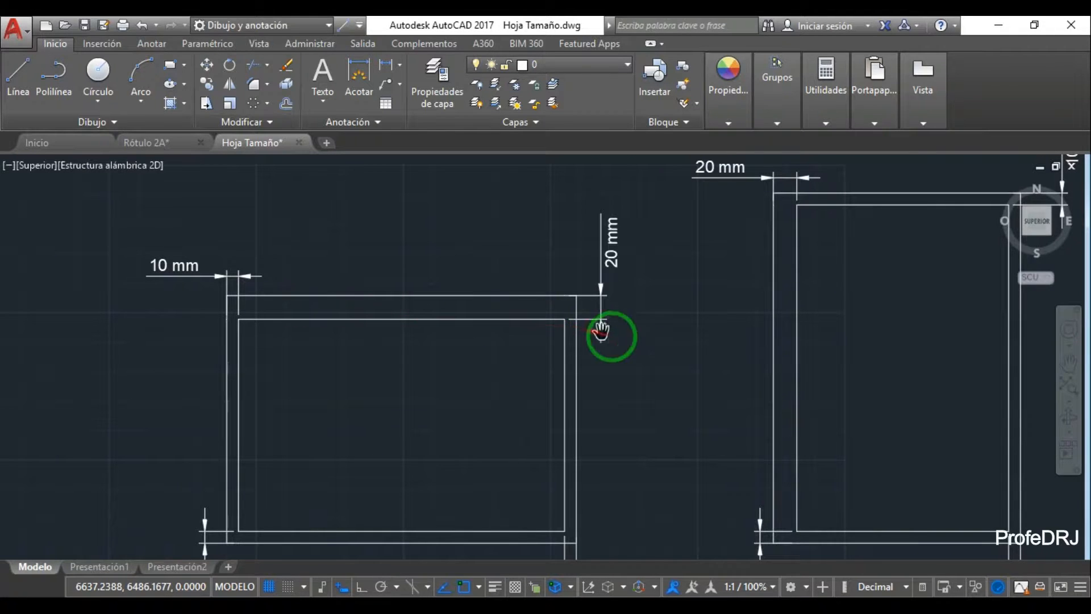
left_click_drag(652, 352, 650, 352)
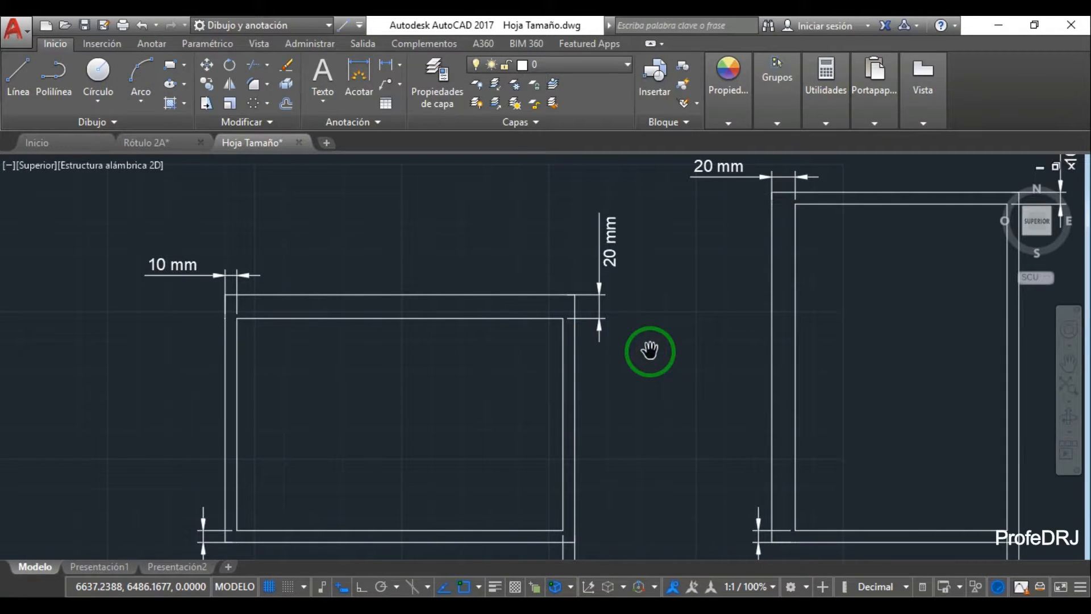
mouse_move(534, 367)
left_mouse_down()
mouse_move(597, 358)
mouse_move(629, 319)
mouse_move(603, 337)
left_mouse_up()
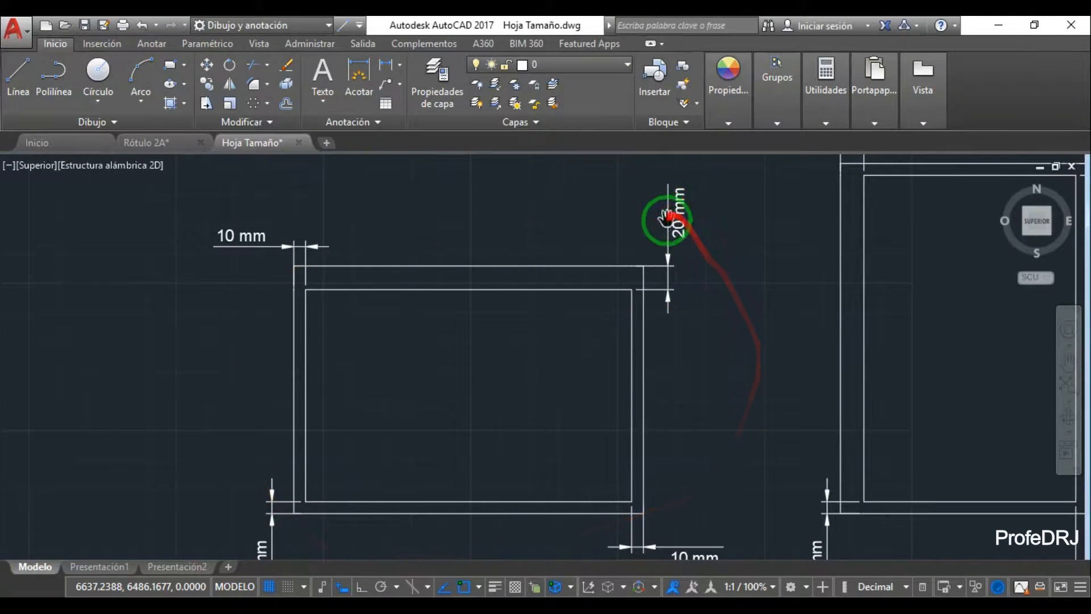
- Examine the ISO 5457 heading above the frames and return to the horizontal frame
mouse_move(675, 219)
left_mouse_down()
mouse_move(672, 390)
mouse_move(589, 378)
mouse_move(595, 512)
left_mouse_up()
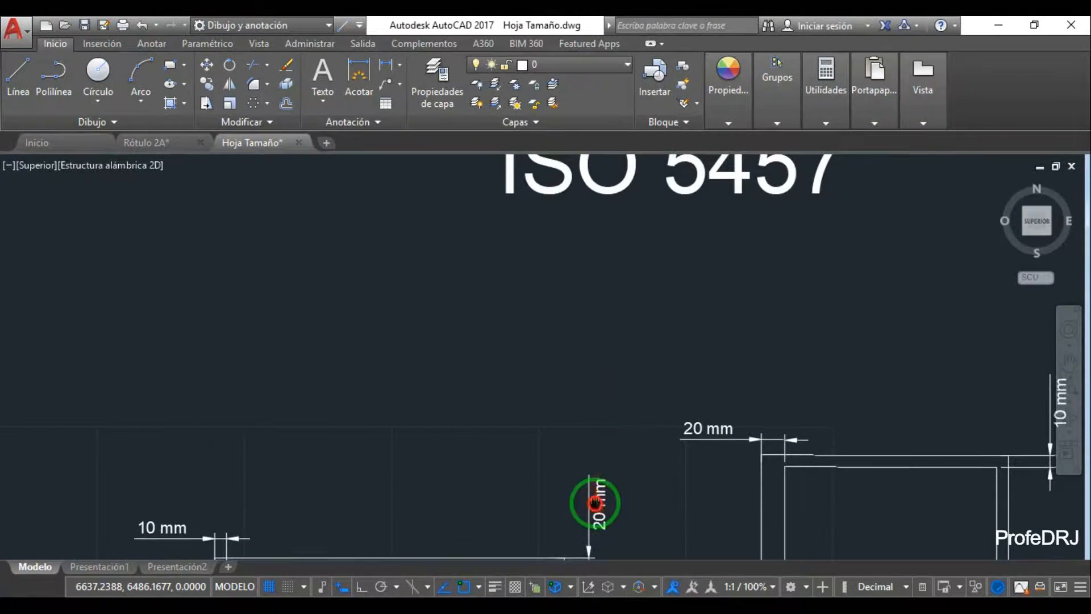
left_click_drag(677, 327, 649, 215)
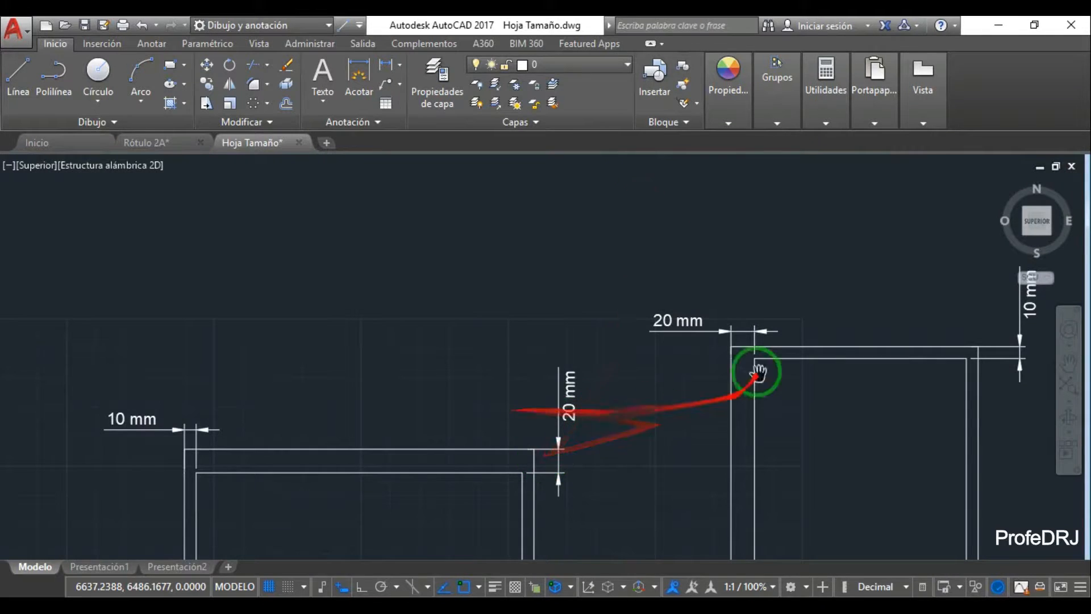
mouse_move(697, 290)
left_mouse_down()
mouse_move(703, 372)
mouse_move(692, 434)
left_mouse_up()
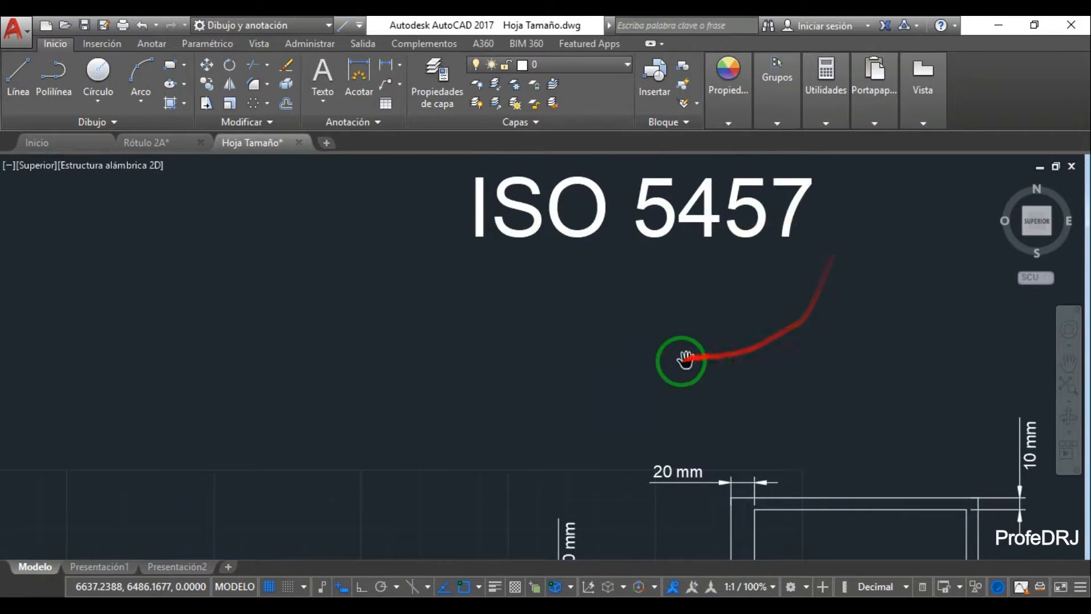
mouse_move(682, 360)
left_mouse_down()
mouse_move(770, 288)
mouse_move(843, 190)
mouse_move(845, 250)
mouse_move(836, 213)
mouse_move(772, 212)
left_mouse_up()
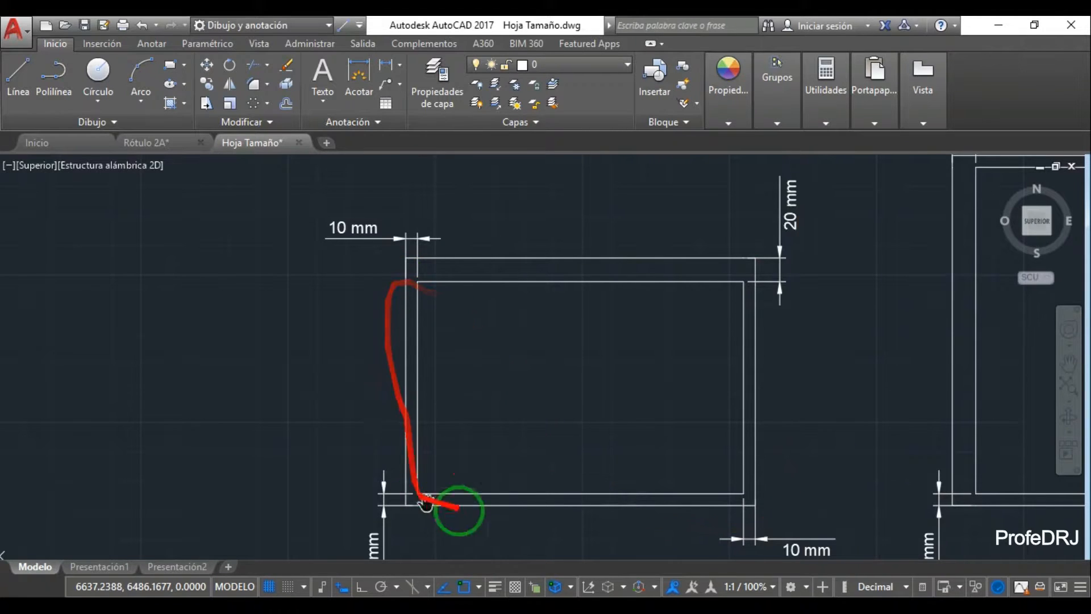
- Review the upper, lower and side margins of the horizontal ISO 5457 frame against the vertical one
left_click_drag(945, 365, 618, 358)
mouse_move(688, 274)
left_mouse_down()
mouse_move(779, 370)
mouse_move(930, 297)
left_mouse_up()
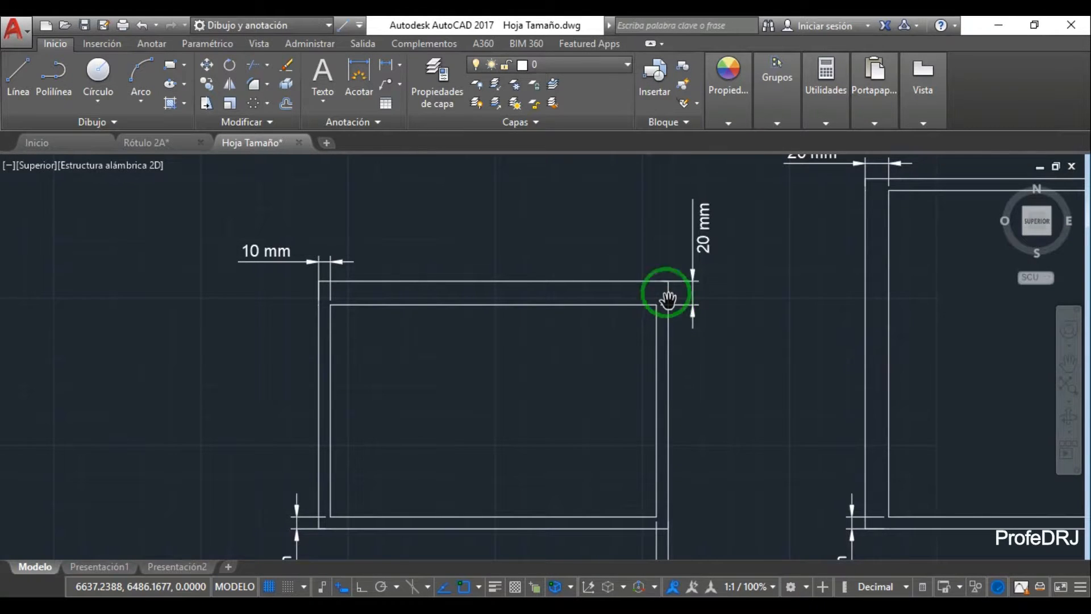
mouse_move(668, 298)
left_mouse_down()
mouse_move(701, 210)
mouse_move(684, 227)
mouse_move(690, 253)
left_mouse_up()
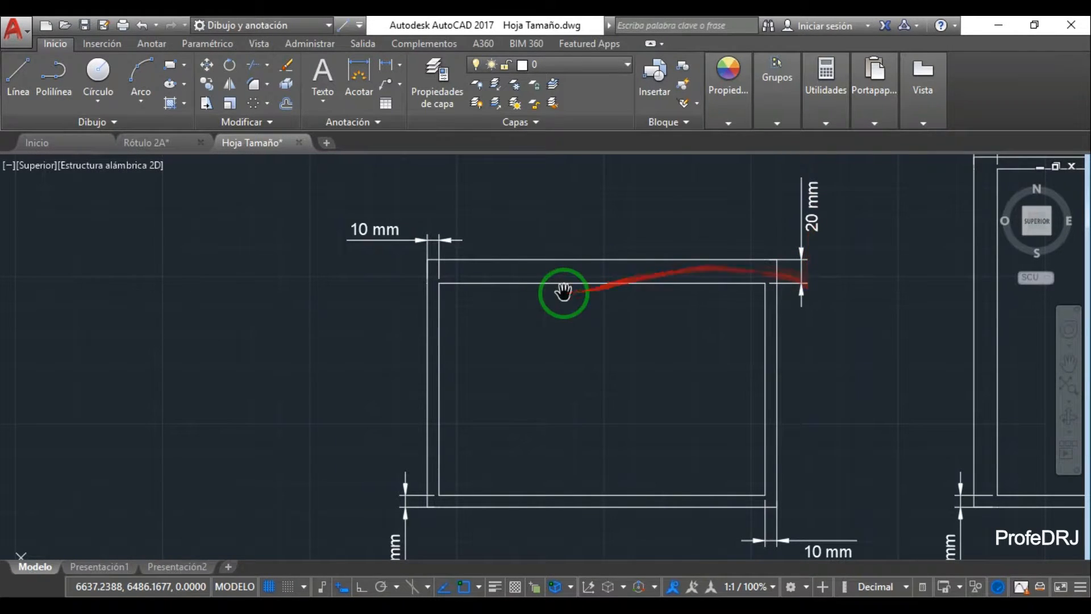
left_click_drag(377, 483, 451, 377)
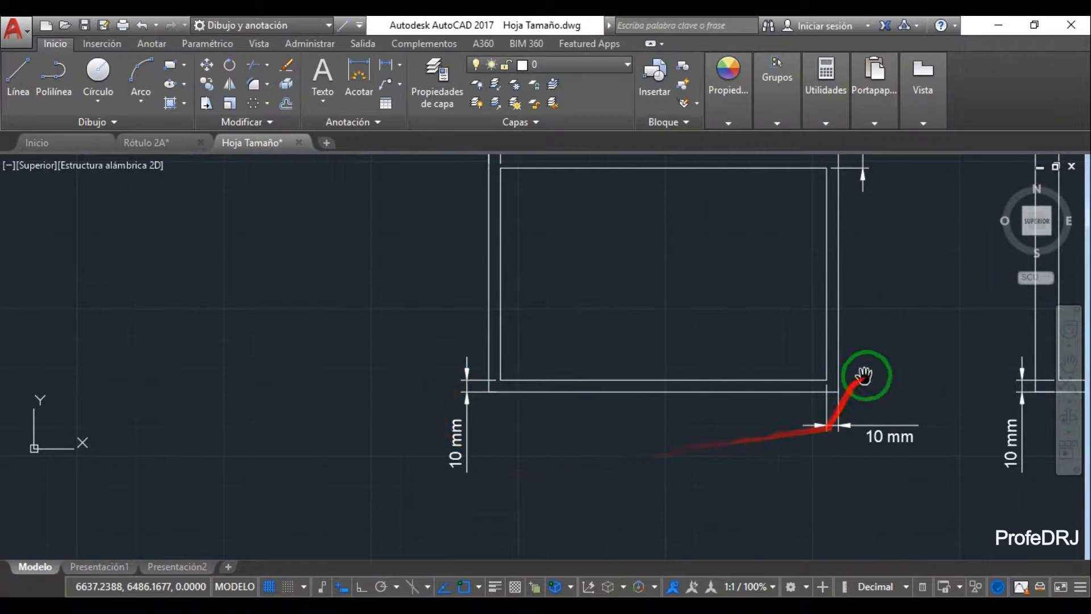
left_click_drag(864, 378, 638, 384)
mouse_move(827, 293)
left_mouse_down()
mouse_move(727, 480)
mouse_move(646, 402)
mouse_move(649, 460)
left_mouse_up()
mouse_move(625, 251)
left_mouse_down()
mouse_move(706, 467)
mouse_move(718, 392)
mouse_move(776, 501)
left_mouse_up()
left_click_drag(699, 486, 875, 188)
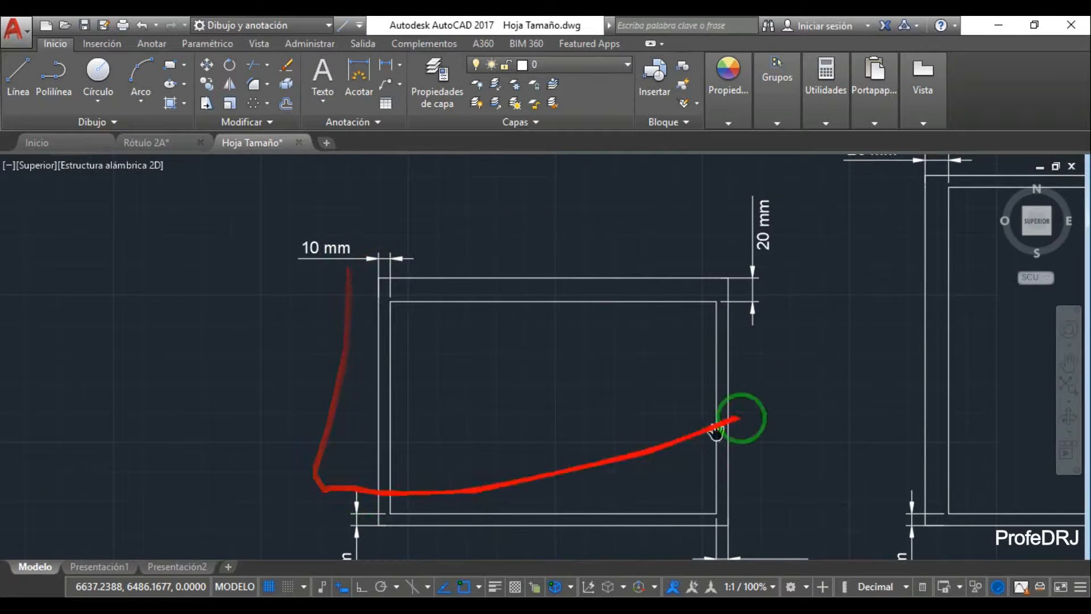
mouse_move(775, 268)
left_mouse_down()
mouse_move(694, 268)
mouse_move(560, 206)
mouse_move(660, 218)
mouse_move(580, 309)
mouse_move(619, 300)
mouse_move(541, 305)
mouse_move(374, 280)
left_mouse_up()
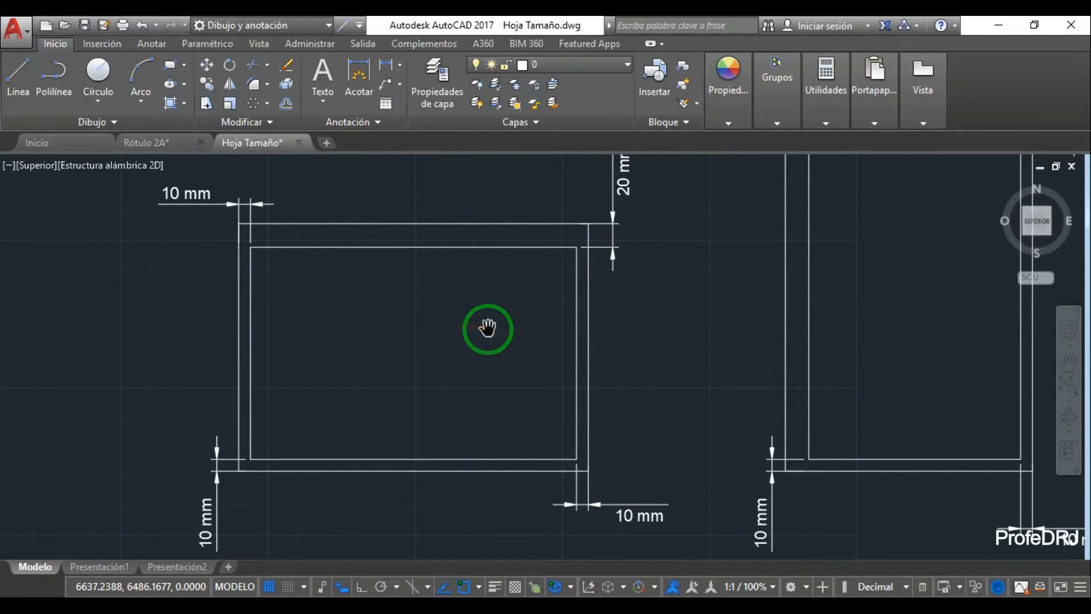
- Return from the ISO 5457 frames to the A1 and A0 sheets of the DIN layout
scroll(487, 329, "down", 2)
mouse_move(448, 361)
middle_mouse_down()
mouse_move(646, 303)
mouse_move(695, 250)
middle_mouse_up()
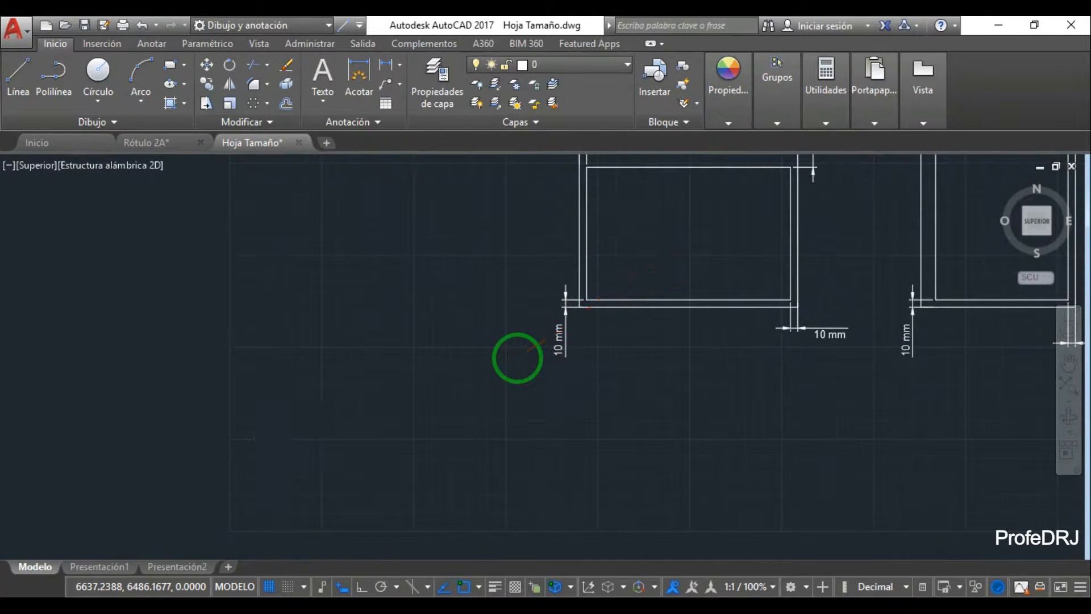
scroll(517, 358, "down", 3)
middle_click_drag(462, 419, 694, 299)
scroll(386, 389, "down", 3)
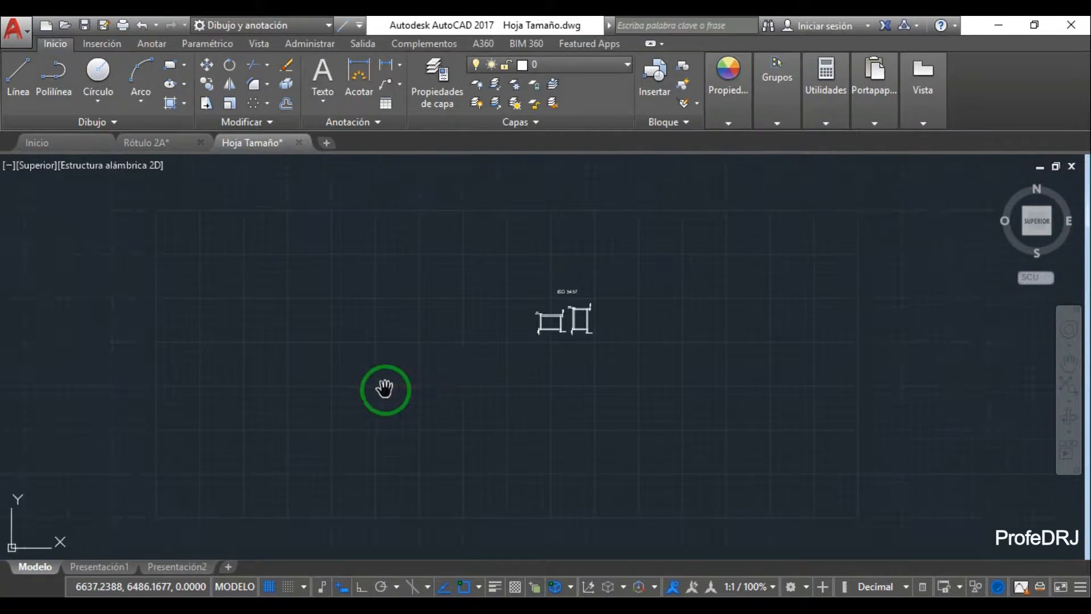
middle_click_drag(385, 389, 692, 258)
middle_click_drag(327, 424, 621, 317)
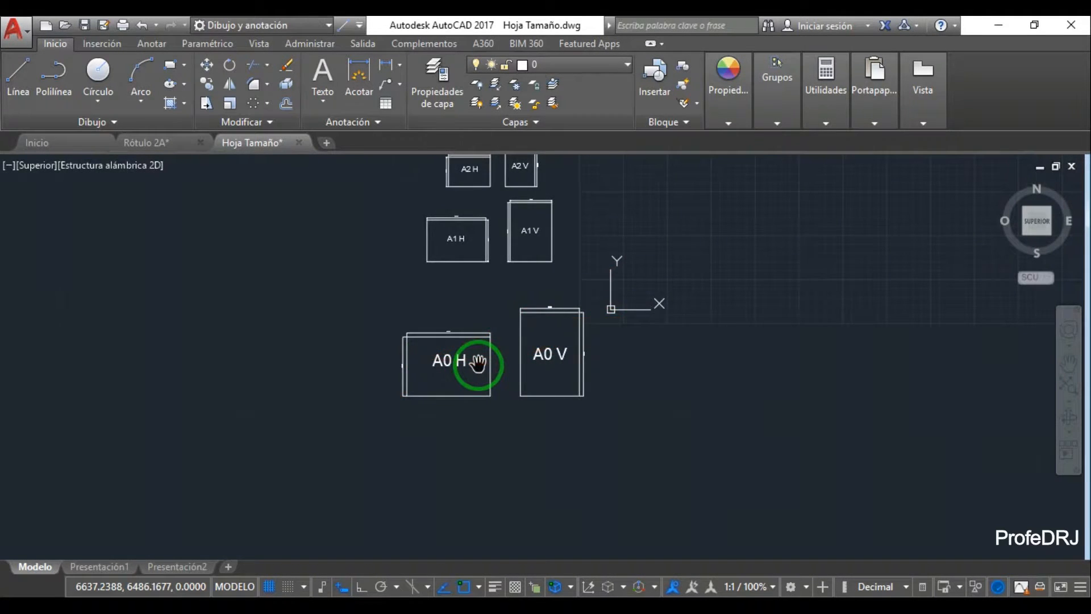
- Examine the width and height dimensions of the horizontal A0 sheet at close range
scroll(480, 365, "up", 6)
middle_click_drag(397, 366, 551, 285)
mouse_move(508, 236)
middle_mouse_down()
mouse_move(496, 304)
mouse_move(465, 229)
middle_mouse_up()
scroll(462, 238, "up", 8)
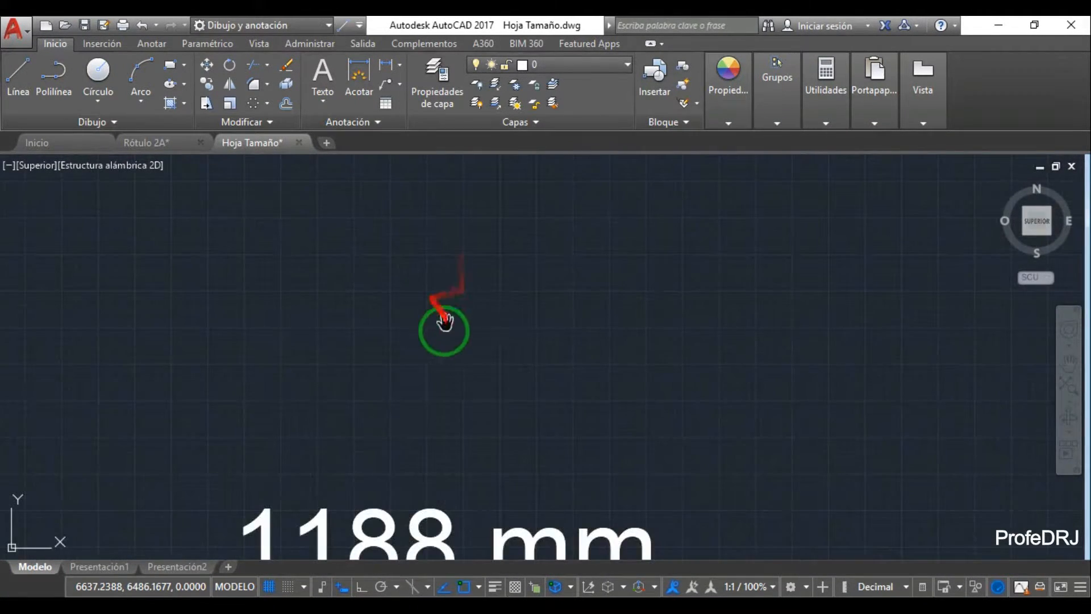
scroll(415, 400, "down", 3)
scroll(415, 399, "down", 4)
middle_click_drag(335, 471, 833, 281)
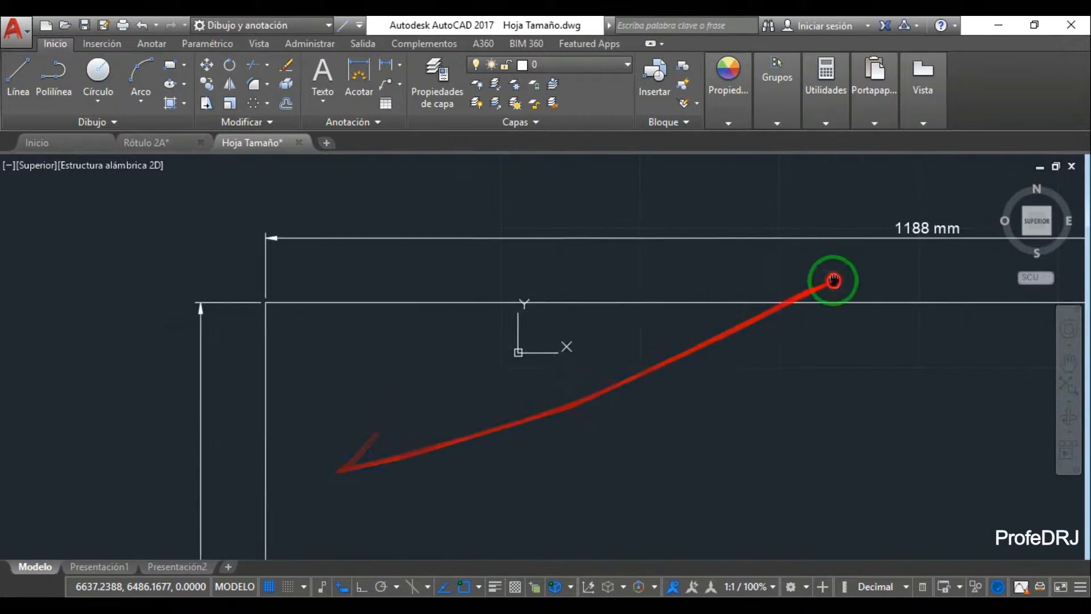
middle_click_drag(509, 438, 811, 166)
left_click_drag(609, 511, 637, 359)
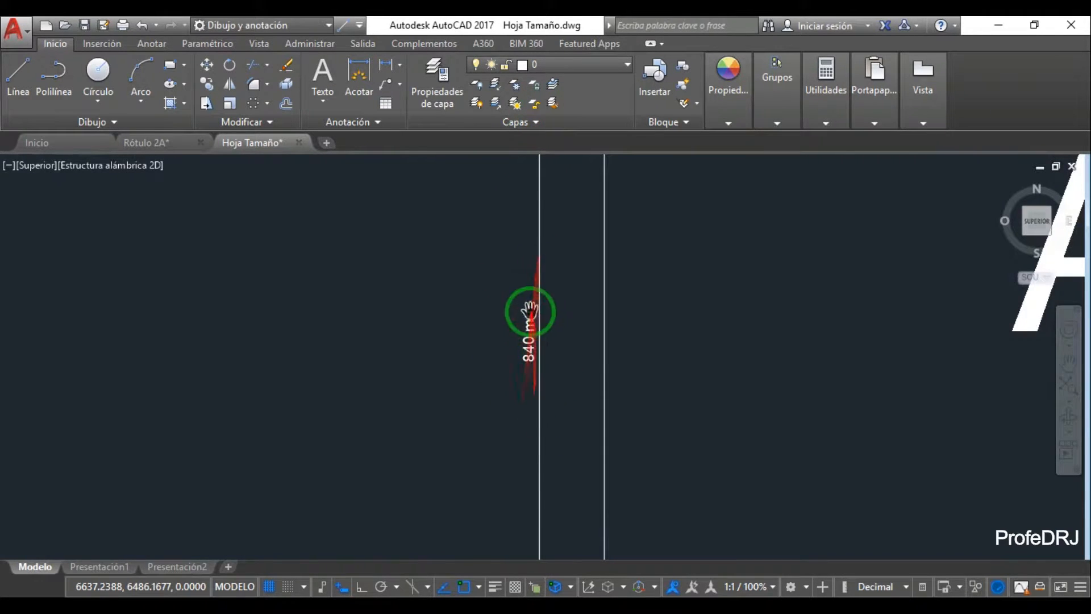
- Review the whole horizontal A0 sheet and compare it with the vertical A0 sheet beside it
scroll(648, 355, "down", 3)
mouse_move(767, 369)
left_mouse_down()
mouse_move(573, 390)
mouse_move(531, 382)
left_mouse_up()
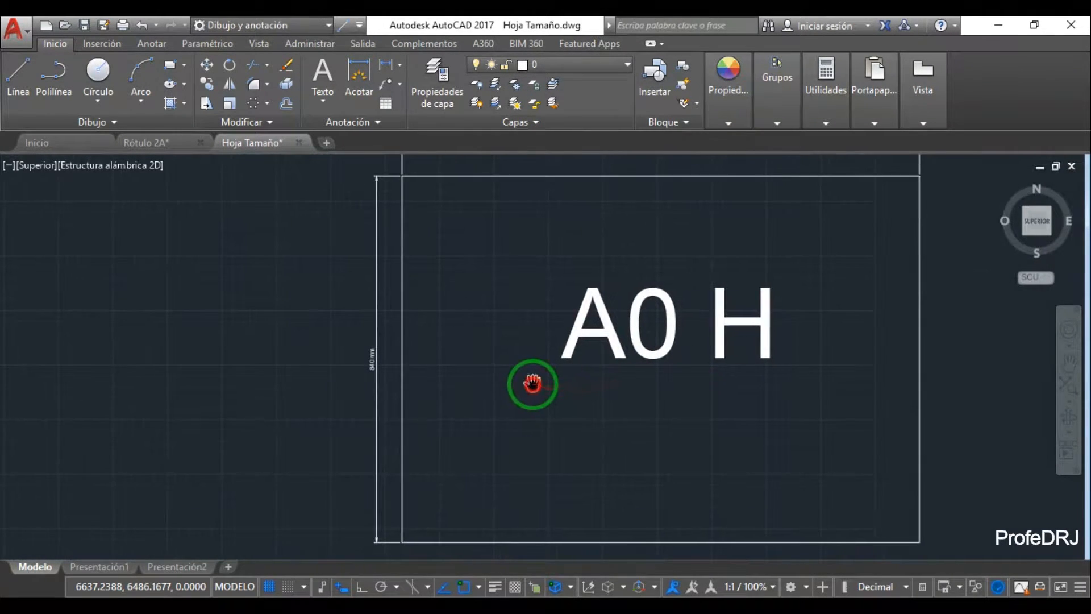
left_click_drag(684, 390, 609, 408)
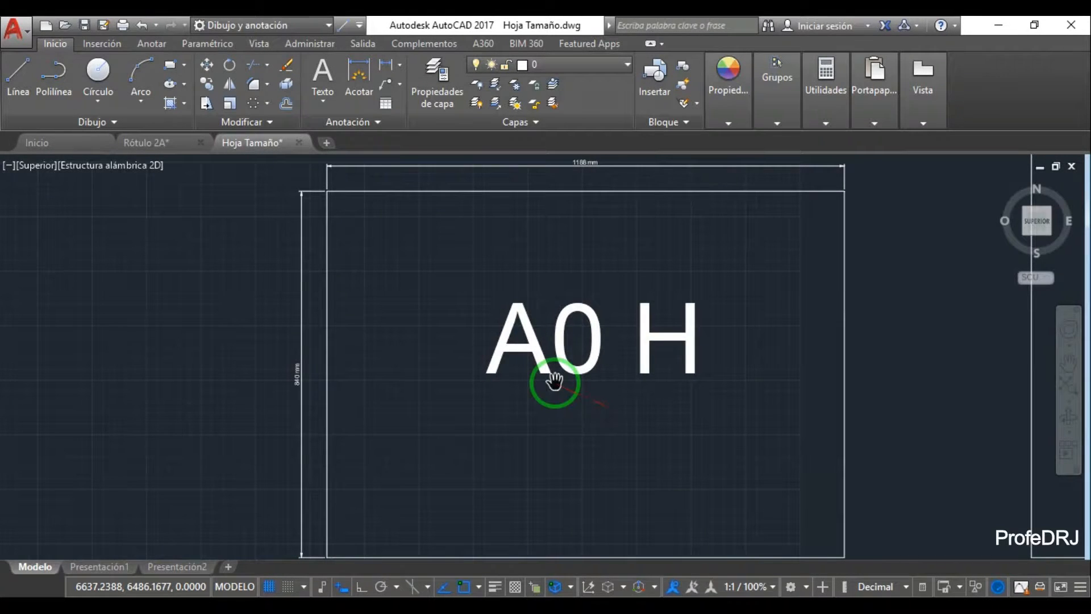
left_click_drag(554, 382, 470, 379)
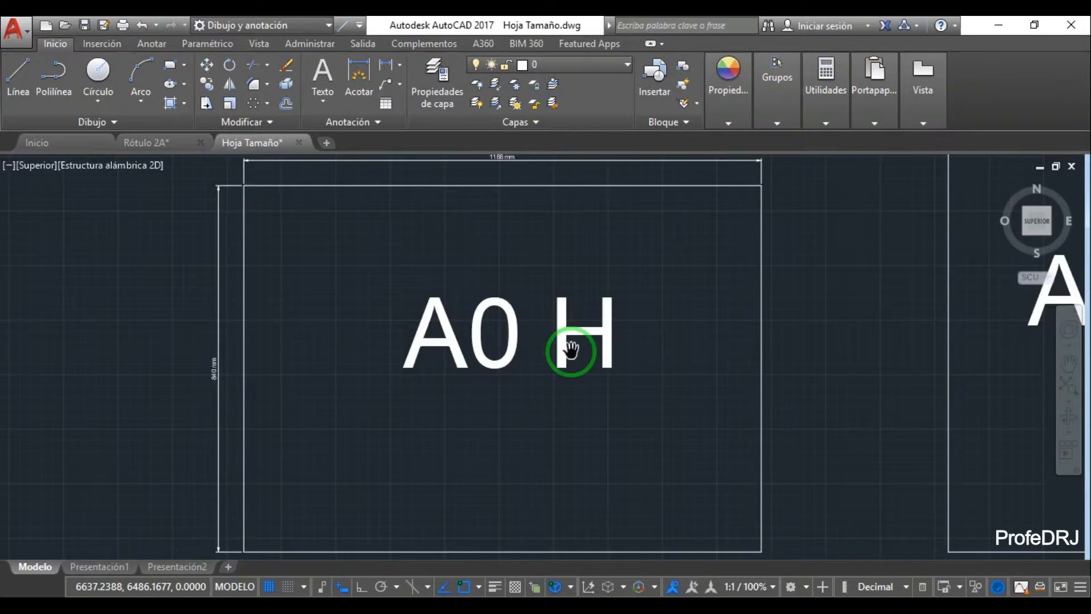
left_click_drag(694, 317, 604, 309)
mouse_move(801, 291)
left_mouse_down()
mouse_move(738, 331)
mouse_move(733, 319)
left_mouse_up()
scroll(734, 320, "down", 4)
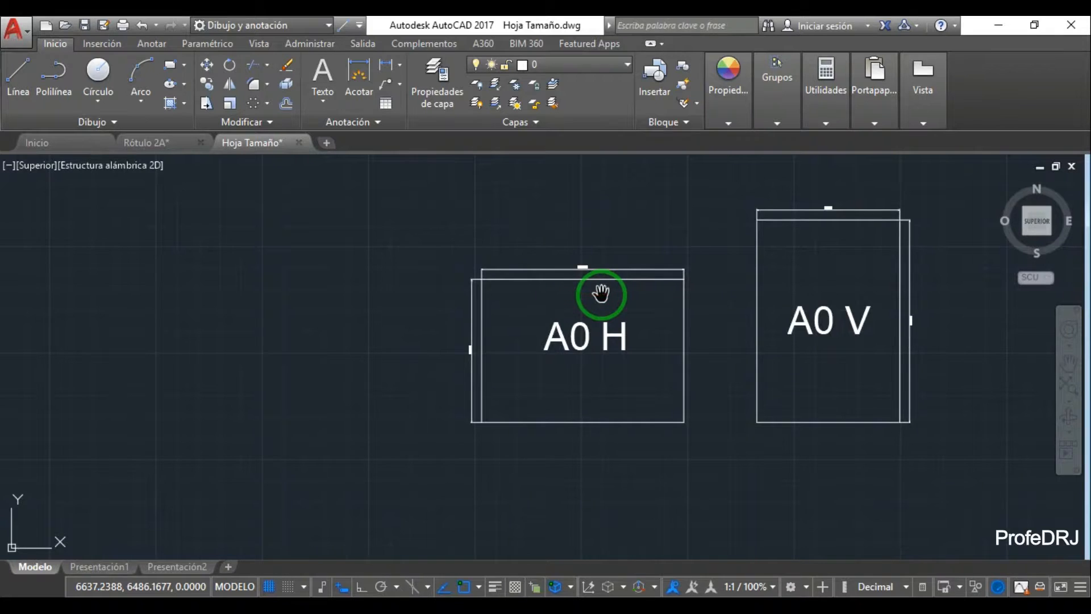
- Examine the horizontal A0 sheet beside the vertical one, including its left edge and its width and height dimensions
scroll(601, 293, "up", 2)
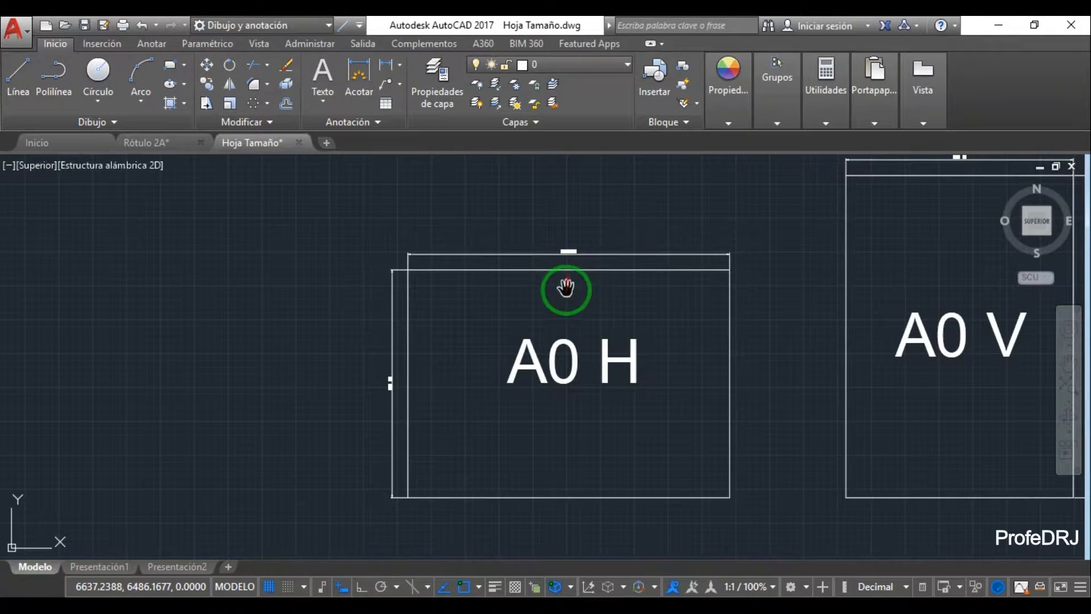
left_click_drag(764, 311, 609, 317)
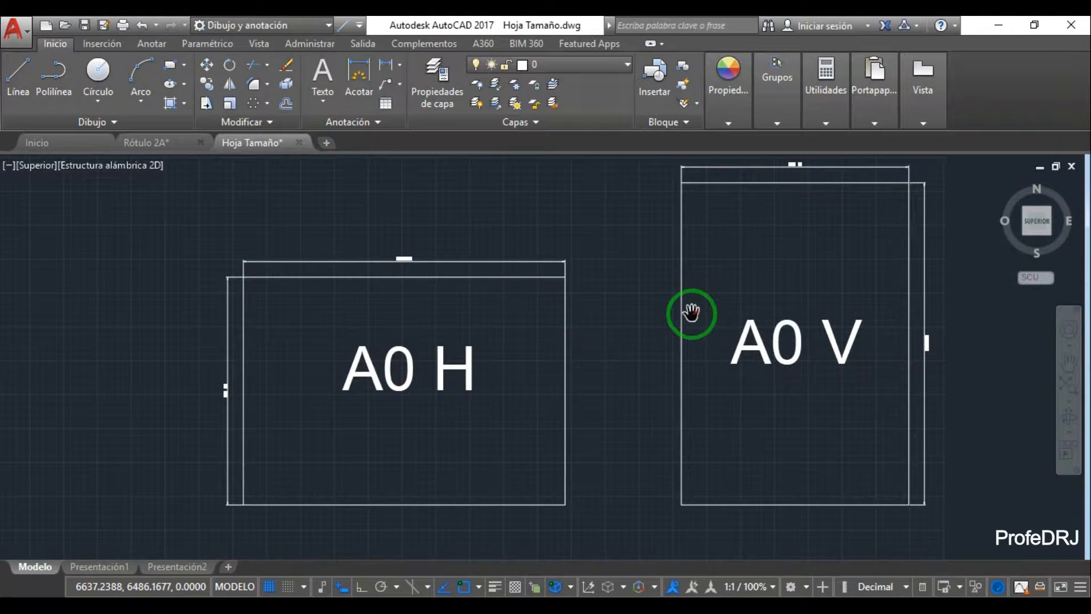
left_click_drag(592, 351, 642, 333)
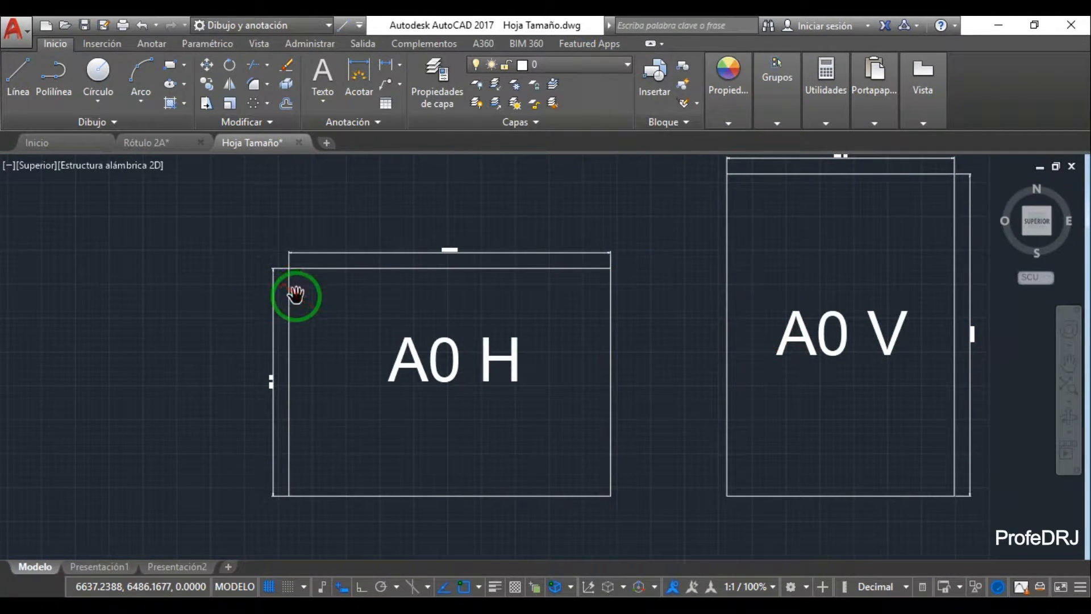
left_click_drag(294, 320, 262, 339)
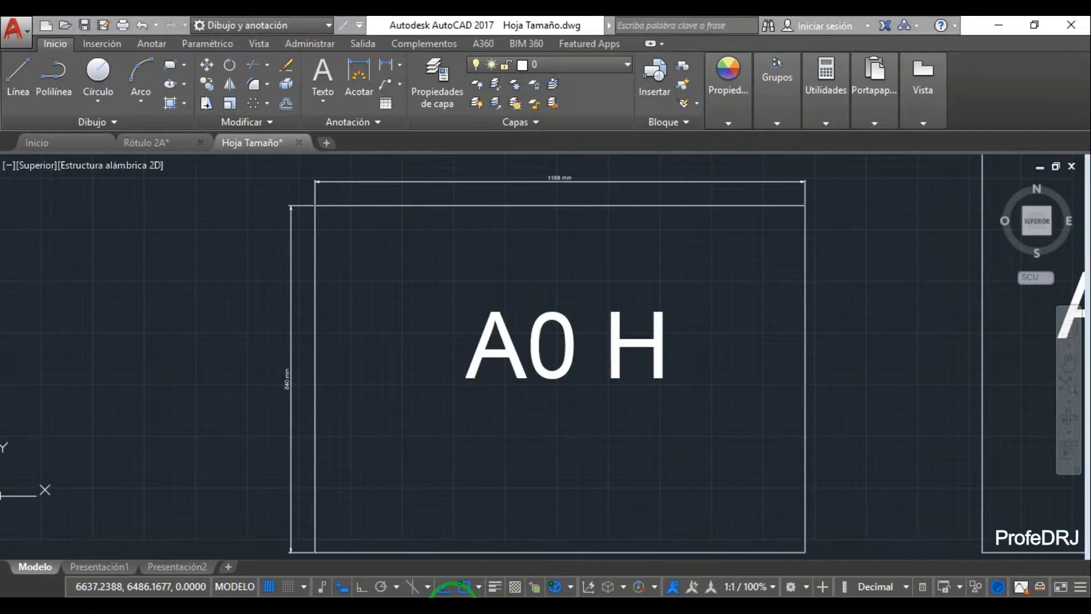
- Switch to the WordPad notes and complete the A0 frame calculations with Horizontal 1158 mm and Vertical 820 mm
left_click(451, 593)
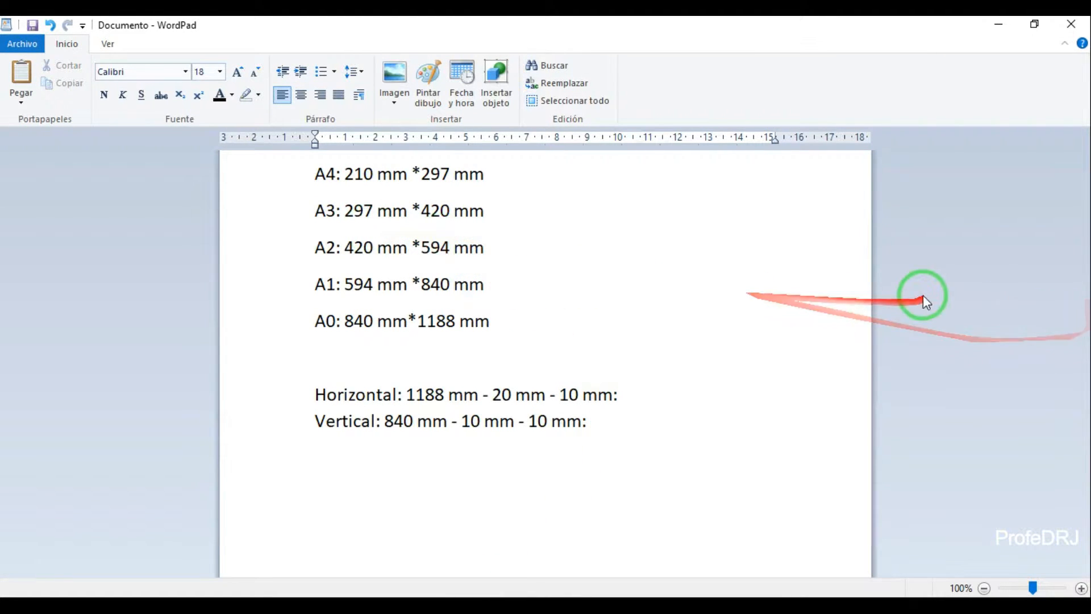
left_click(455, 229)
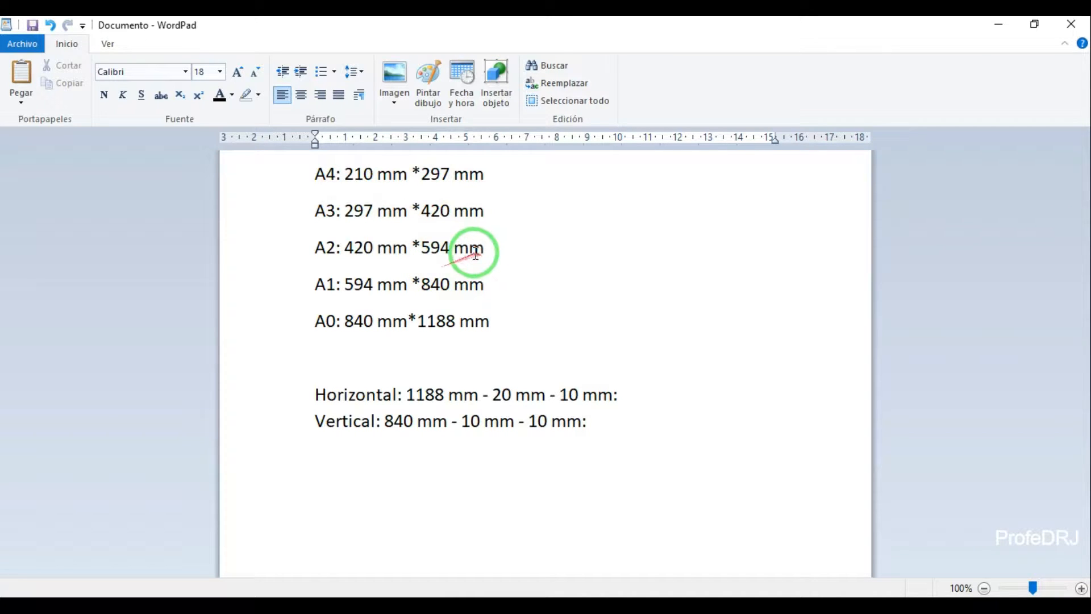
left_click(460, 321)
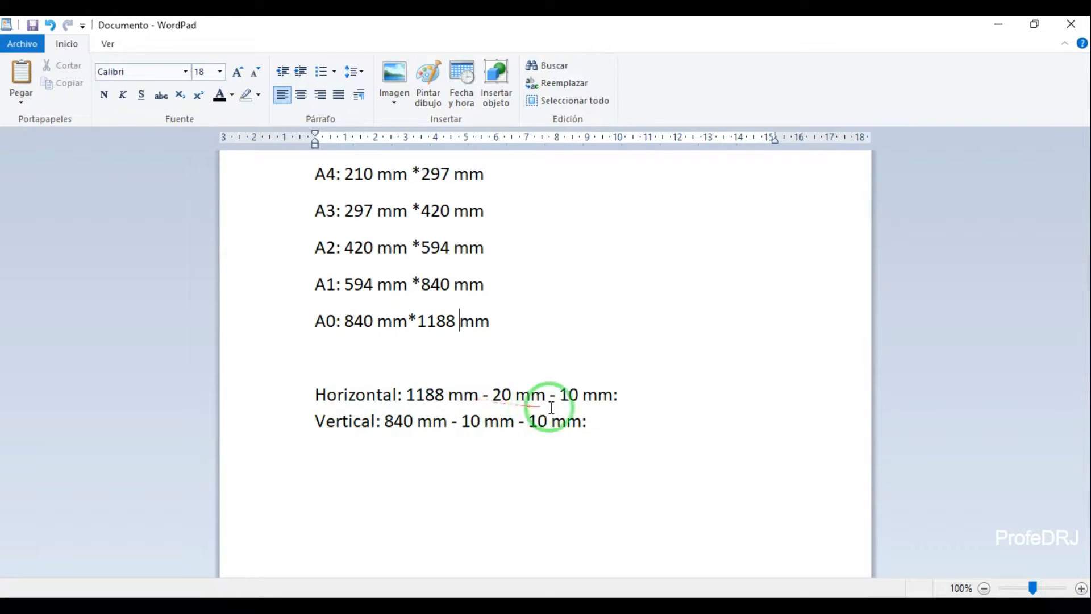
left_click_drag(543, 398, 501, 397)
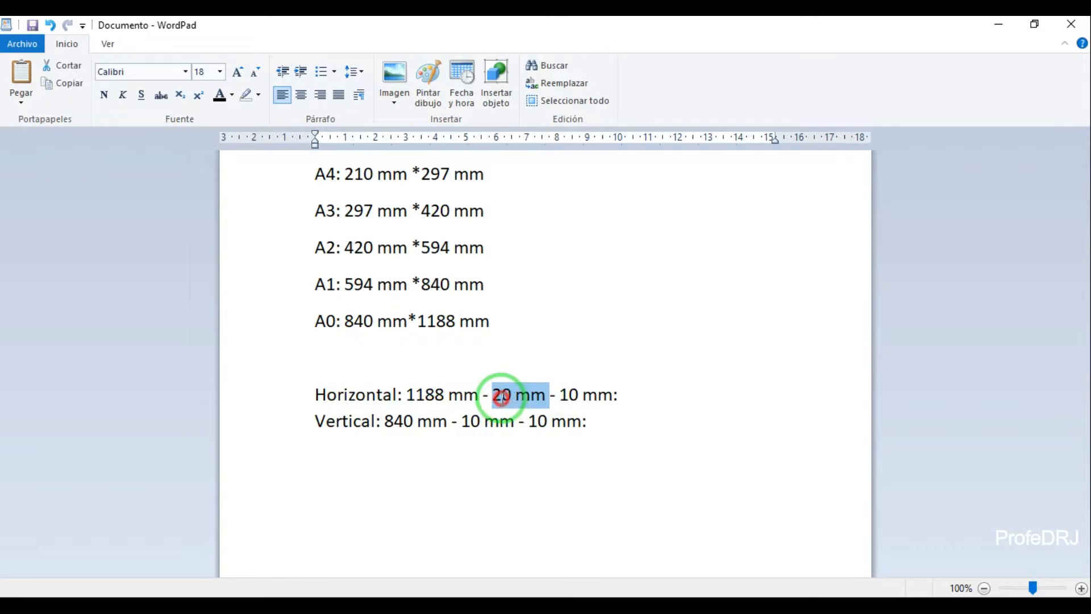
left_click(500, 397)
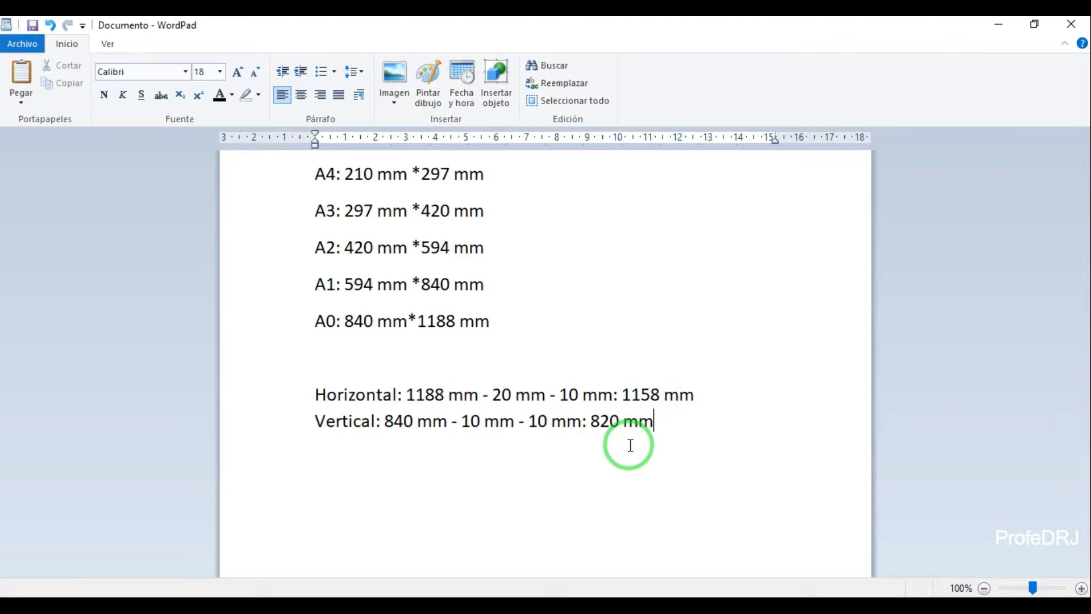
- Switch back to AutoCAD and start a polyline below the A0 H sheet with a 1158 mm horizontal segment
left_click(993, 25)
mouse_move(653, 407)
middle_mouse_down()
mouse_move(755, 214)
mouse_move(620, 292)
middle_mouse_up()
scroll(671, 261, "down", 2)
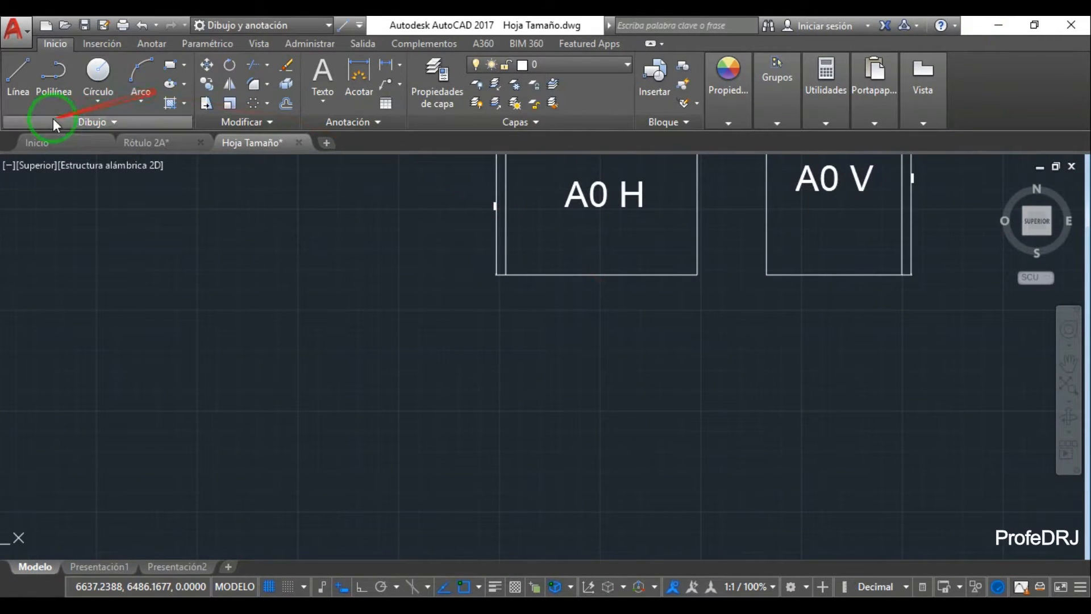
left_click(45, 72)
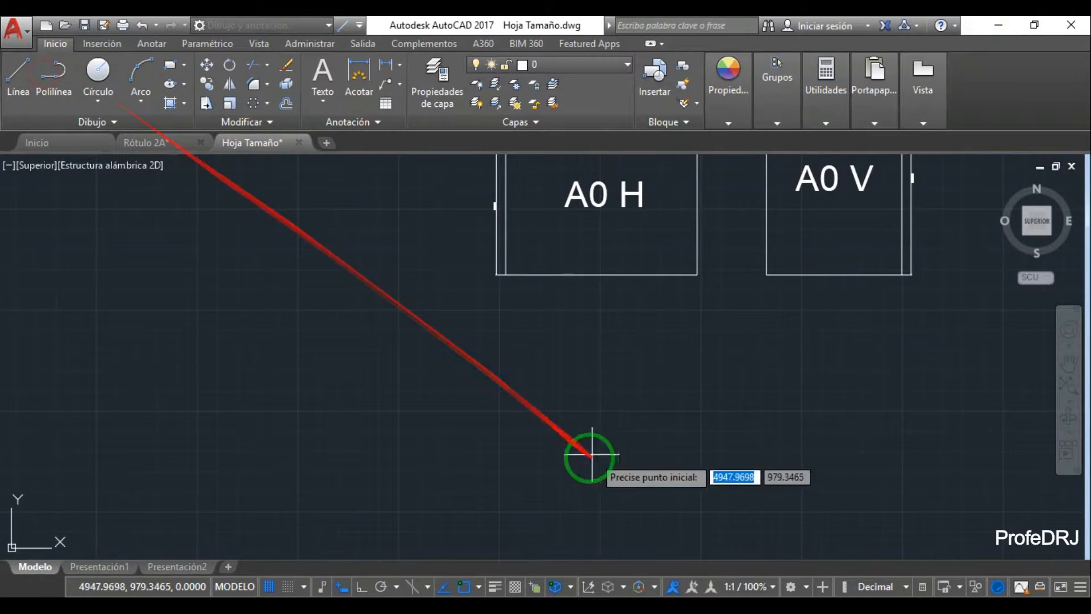
left_click(495, 472)
type("1")
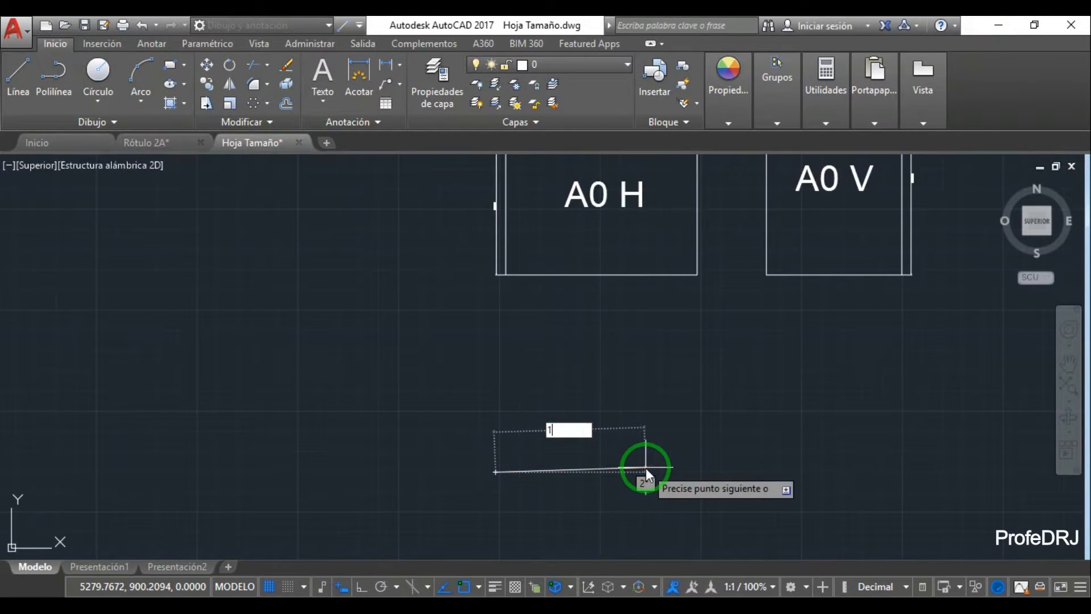
type("158")
key("Return")
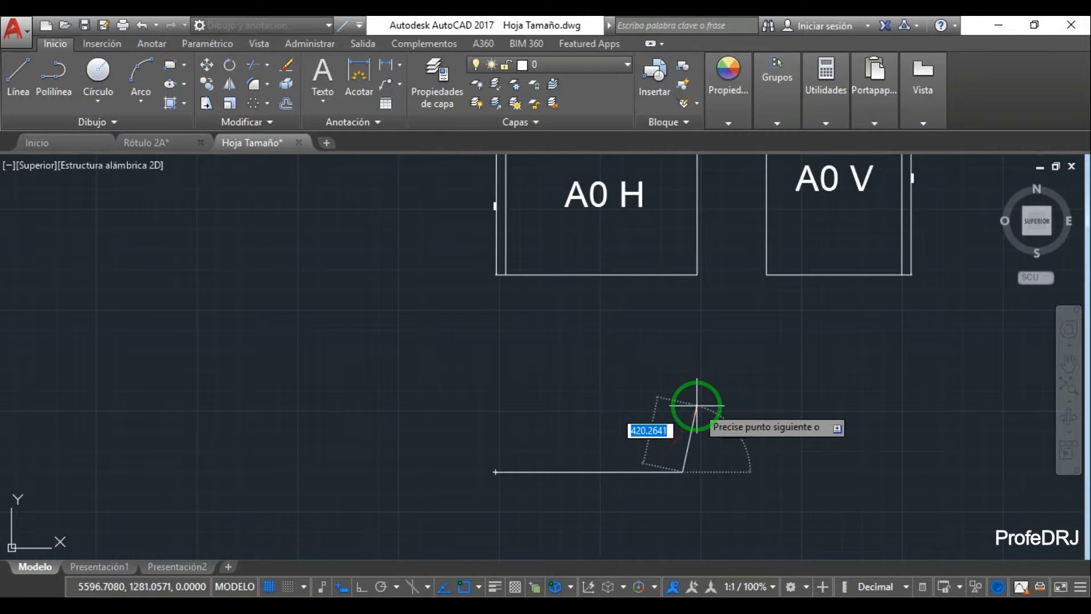
- Add an 820 mm vertical segment going up from the right end of the polyline's base
type("84")
key("BackSpace")
type("20")
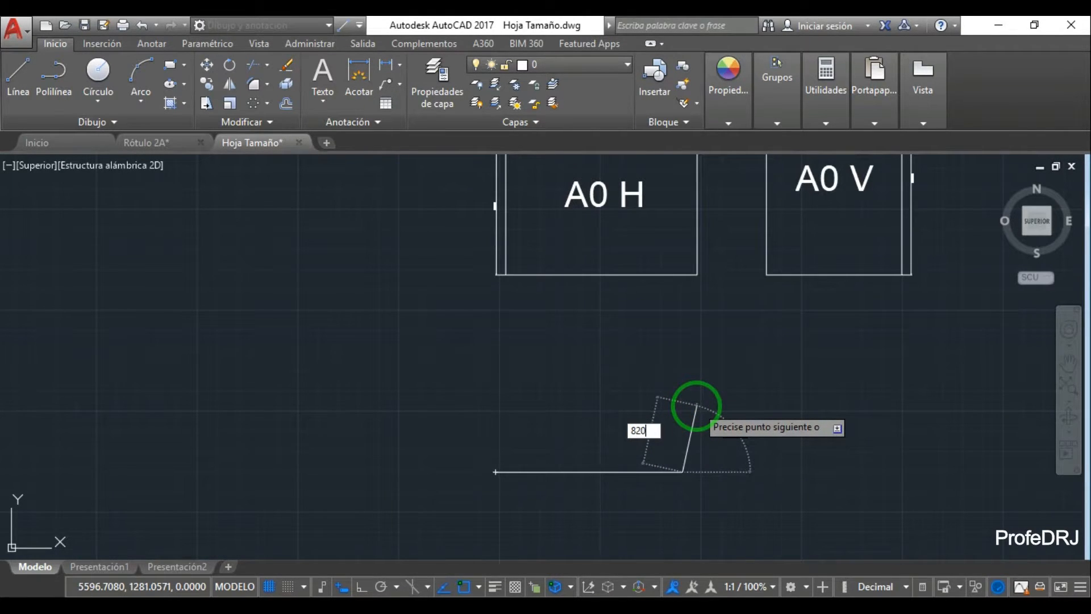
key("Tab")
key("Return")
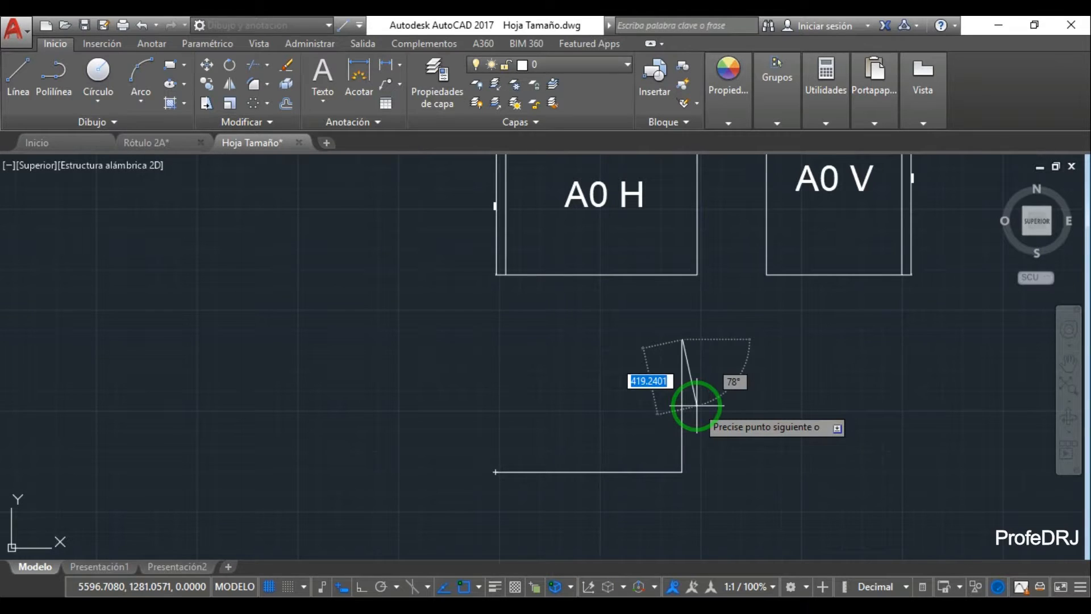
- Finish the frame rectangle with a 1158 mm segment at 180° and a closing side back to the polyline's start point
type("1158")
key("Tab")
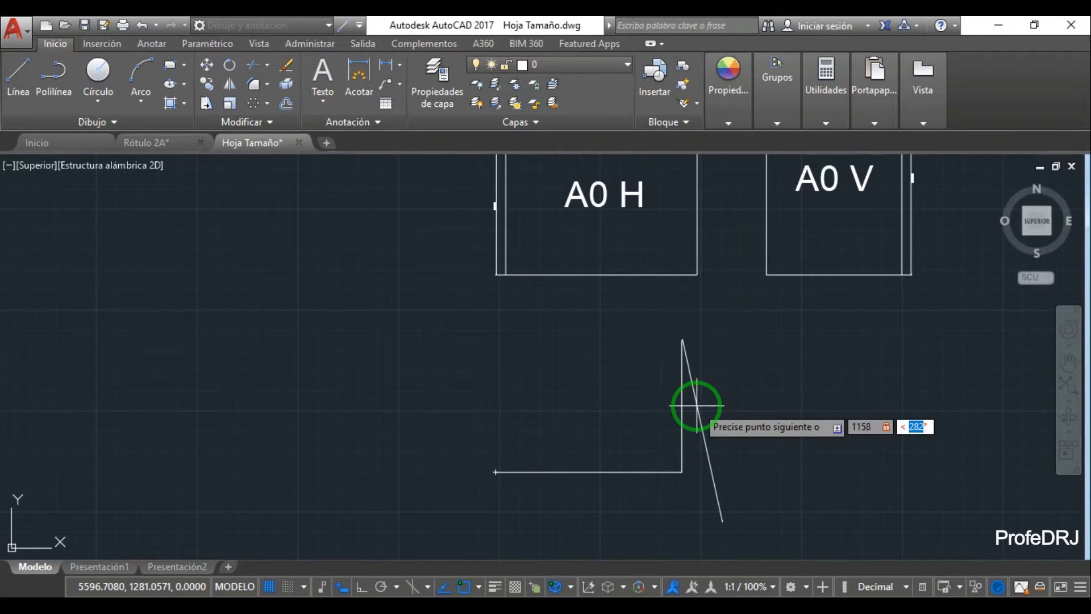
type("180")
key("Return")
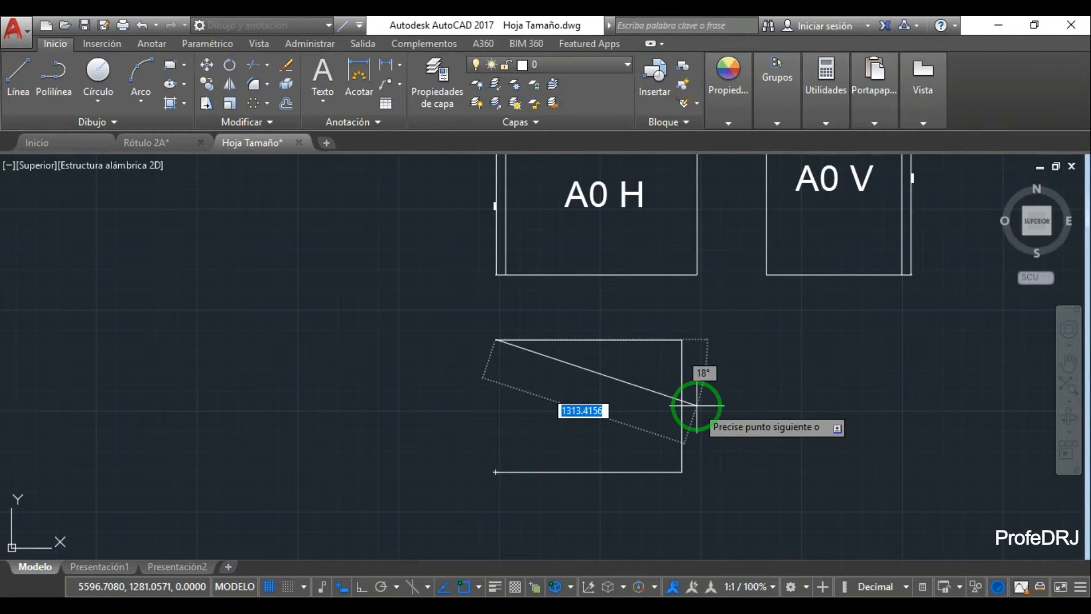
left_click(495, 471)
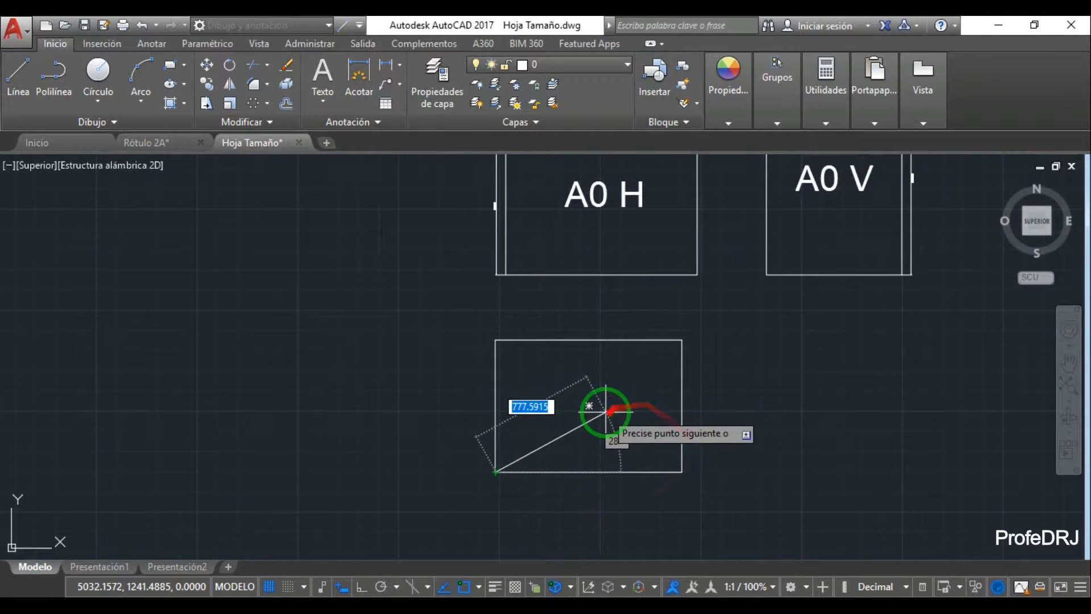
key("Escape")
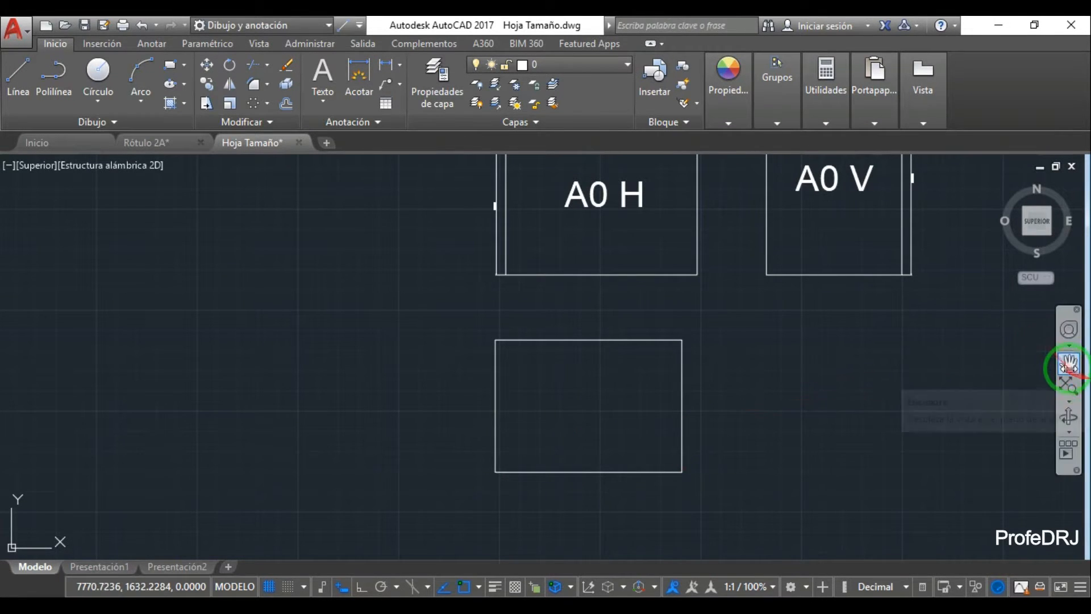
- Draw a 20 mm horizontal line inward from the midpoint of the A0 H sheet's left edge as the margin reference
left_click(1068, 364)
left_click_drag(859, 330, 819, 382)
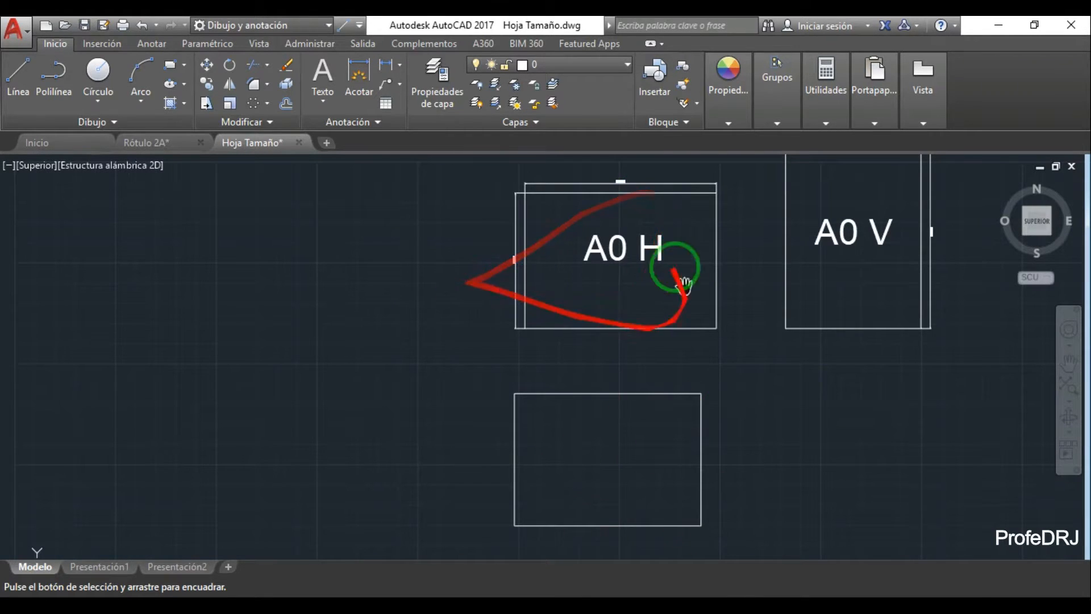
left_click_drag(645, 250, 606, 292)
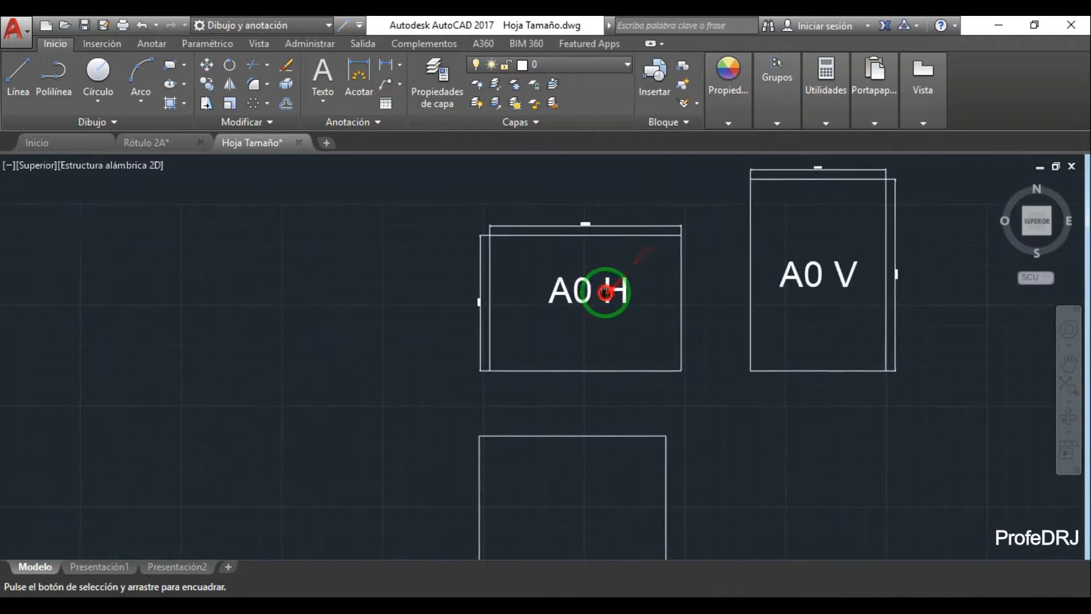
left_click(25, 80)
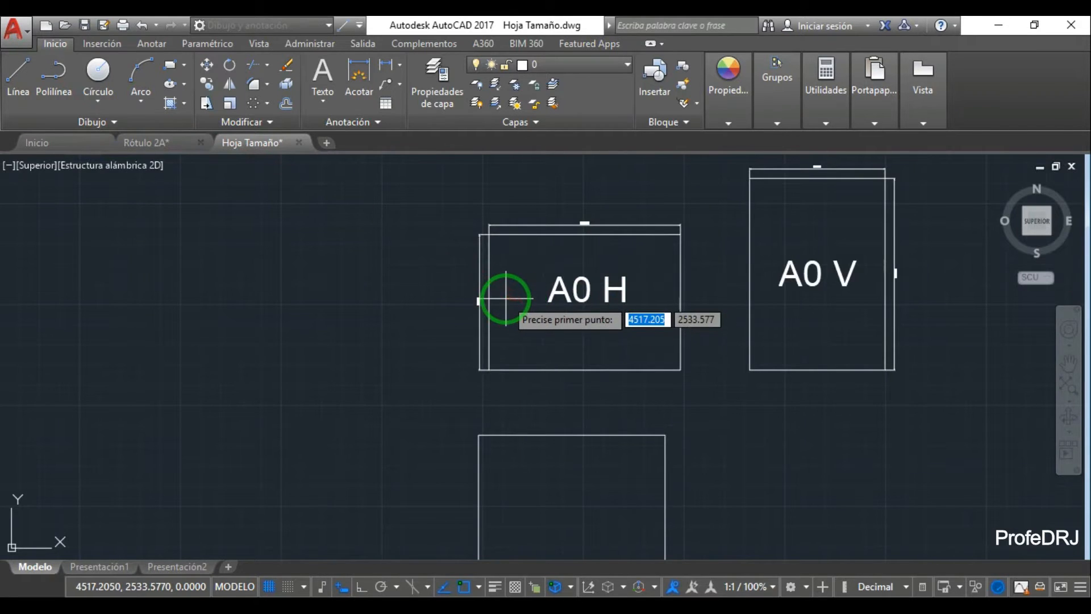
scroll(505, 299, "up", 2)
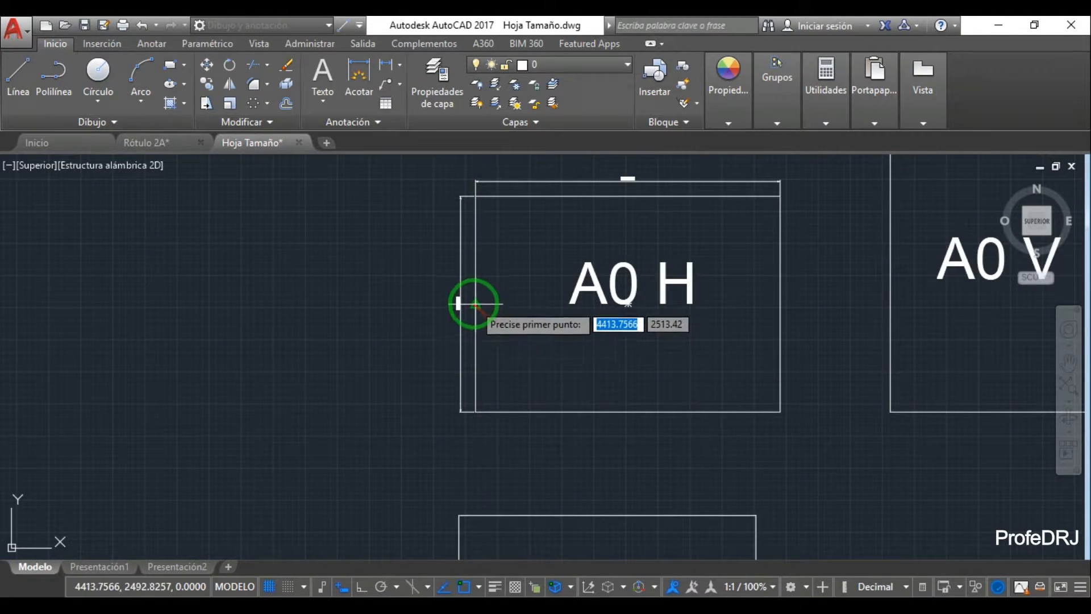
left_click(473, 304)
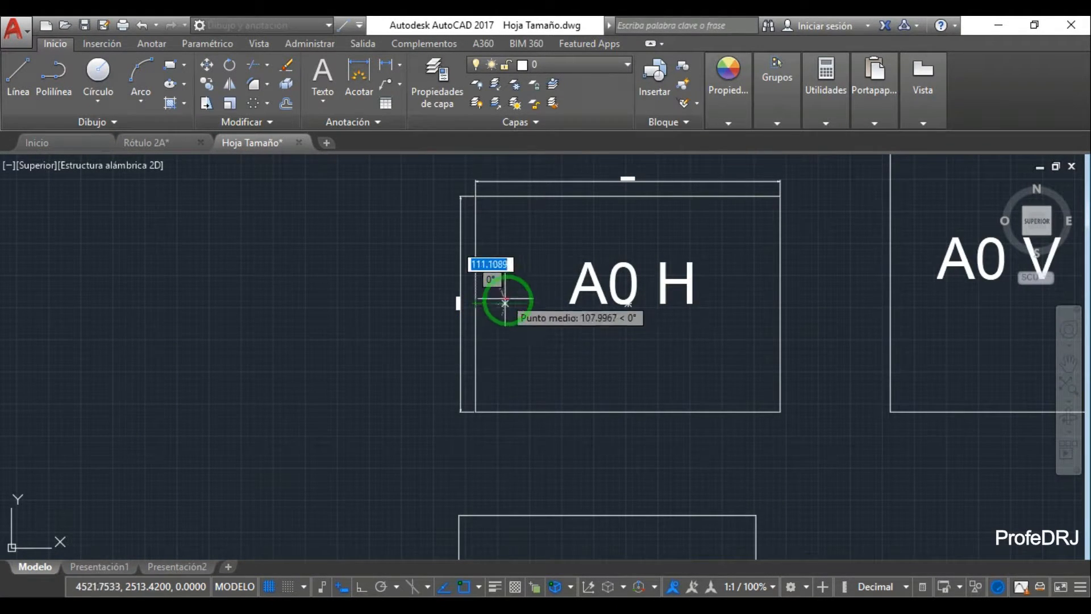
type("20")
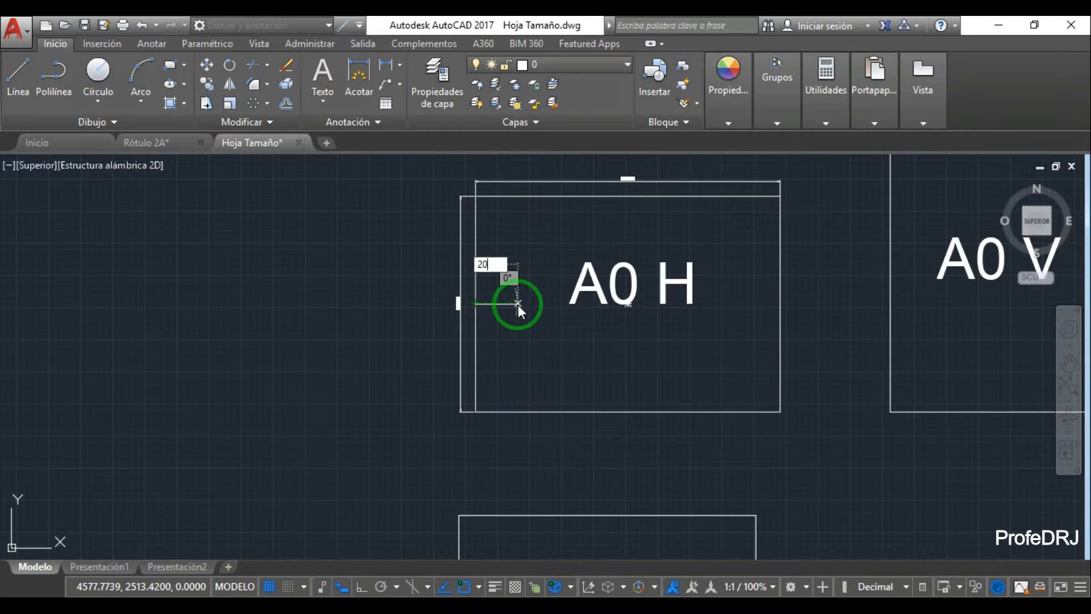
key("Tab")
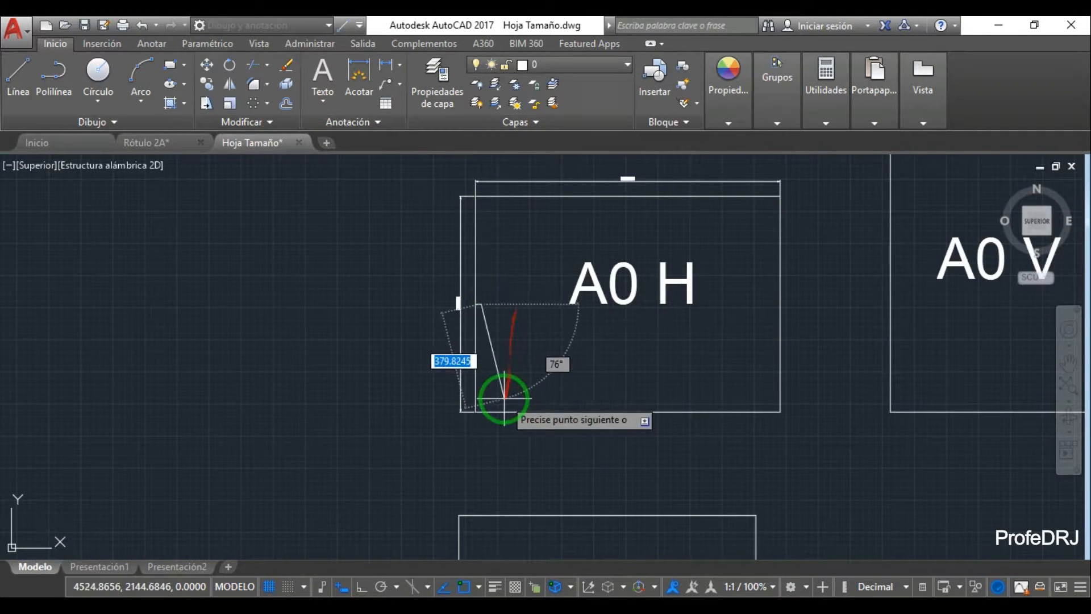
key("Escape")
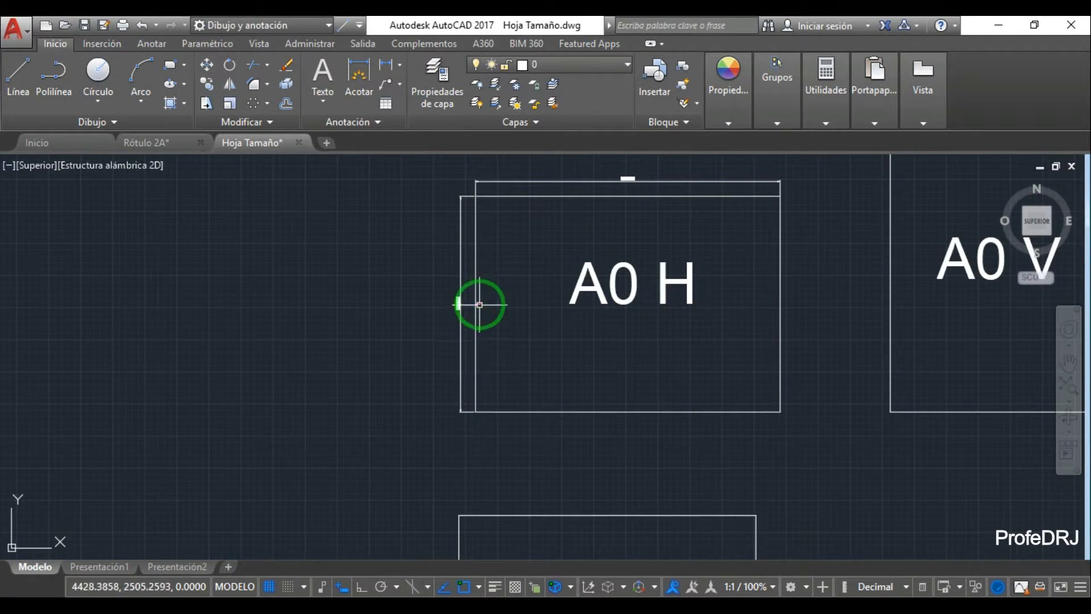
- Move the 1158 x 820 mm frame by its left side's midpoint to the inner end of A0 H's 20 mm reference line, and delete that line
left_click(461, 529)
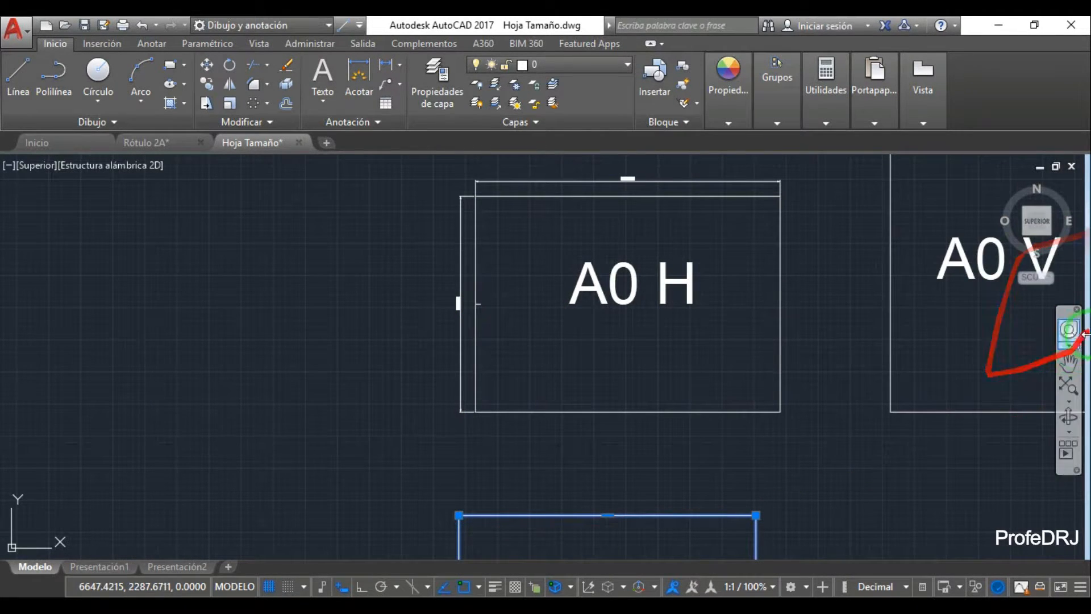
left_click(1069, 362)
left_click_drag(796, 424, 933, 247)
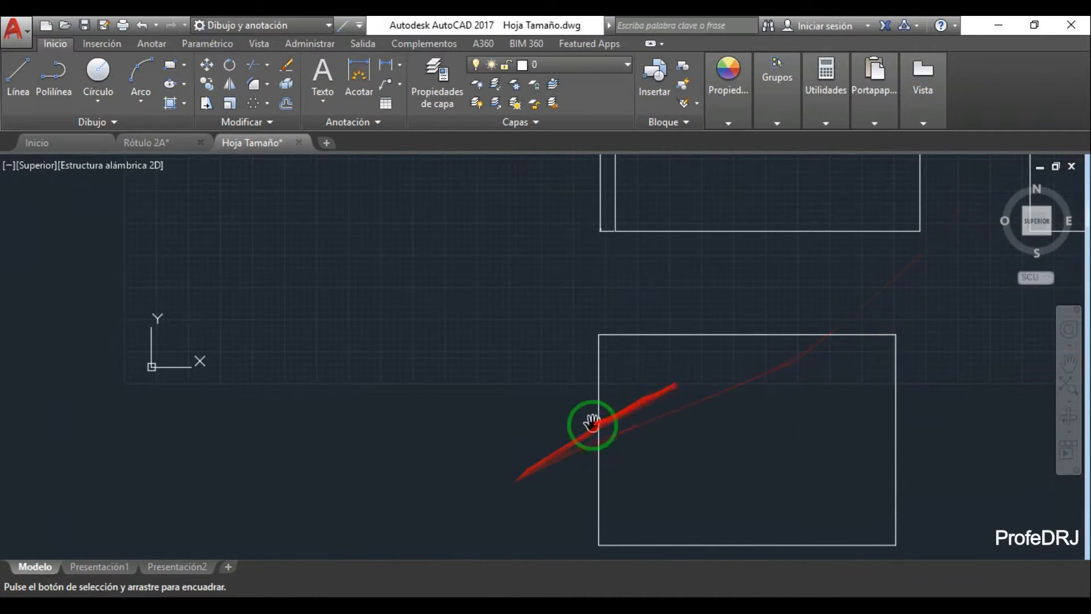
key("Escape")
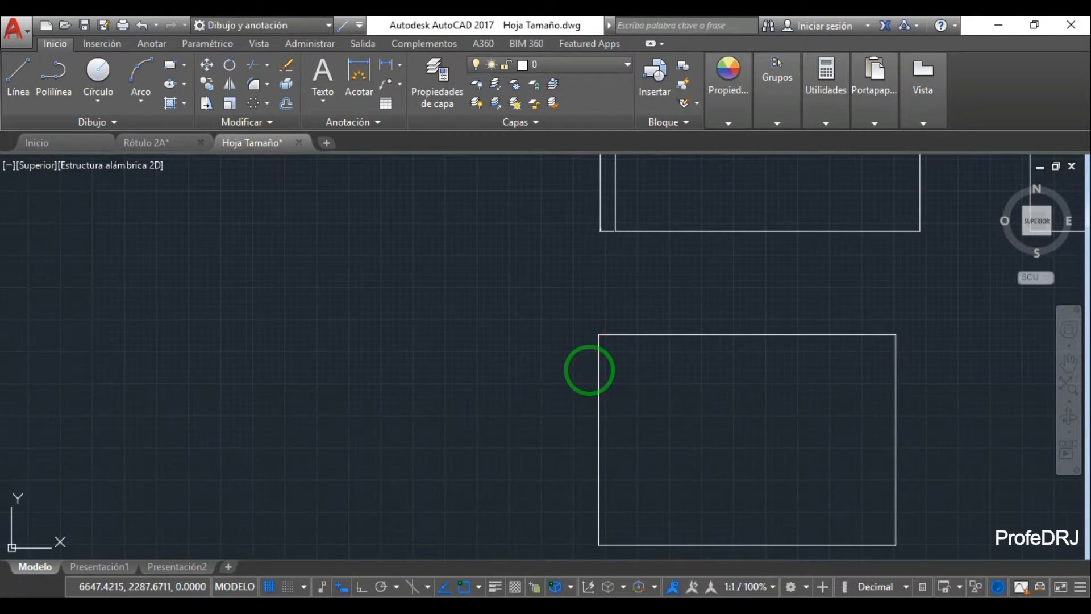
left_click(592, 370)
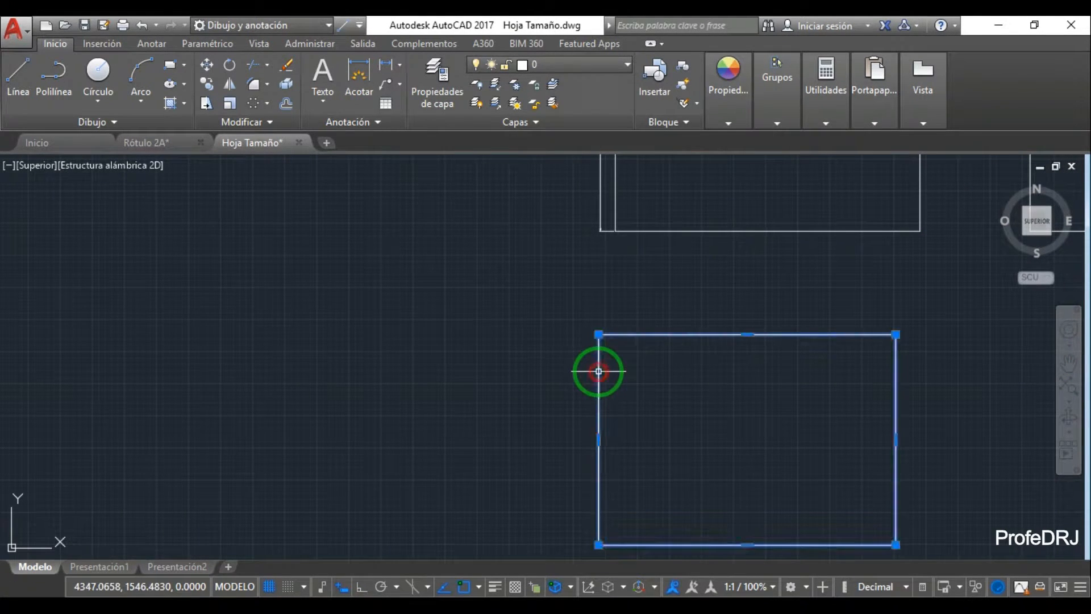
left_click(206, 65)
left_click(598, 439)
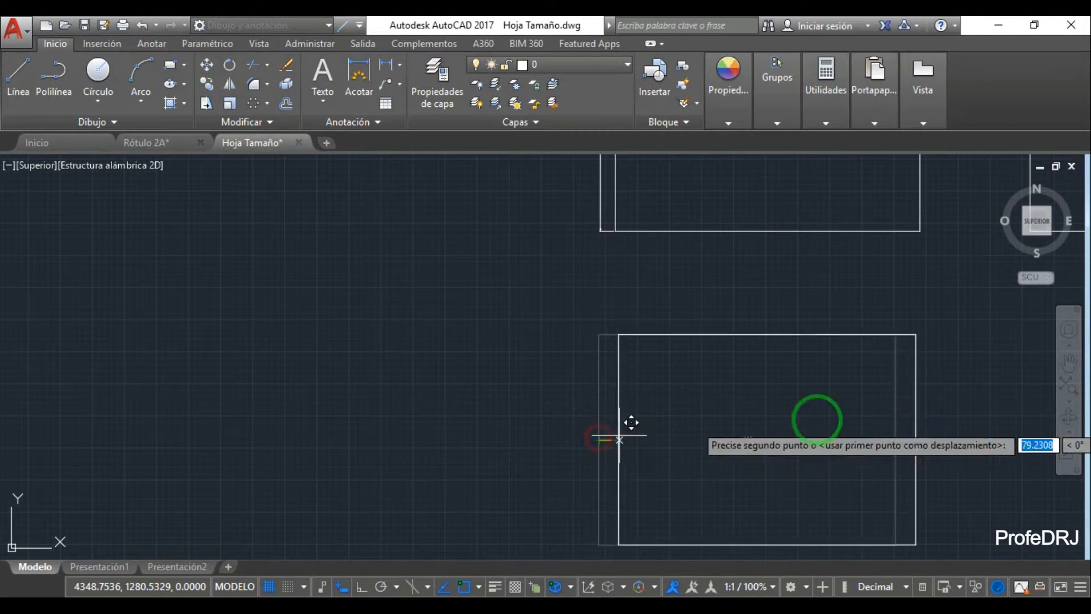
left_click(1070, 363)
left_click_drag(790, 217, 796, 398)
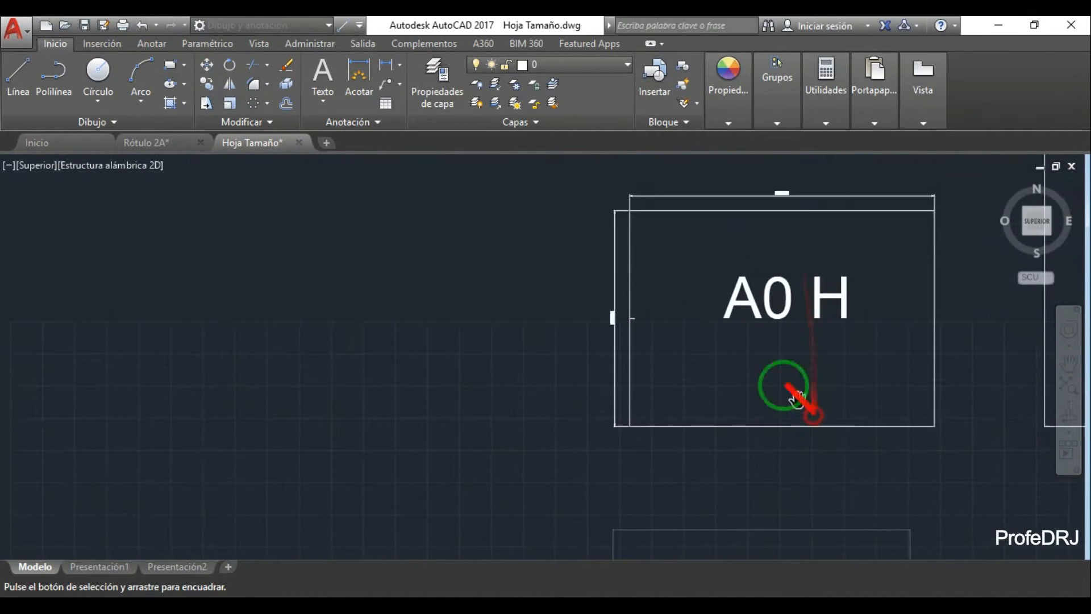
key("Escape")
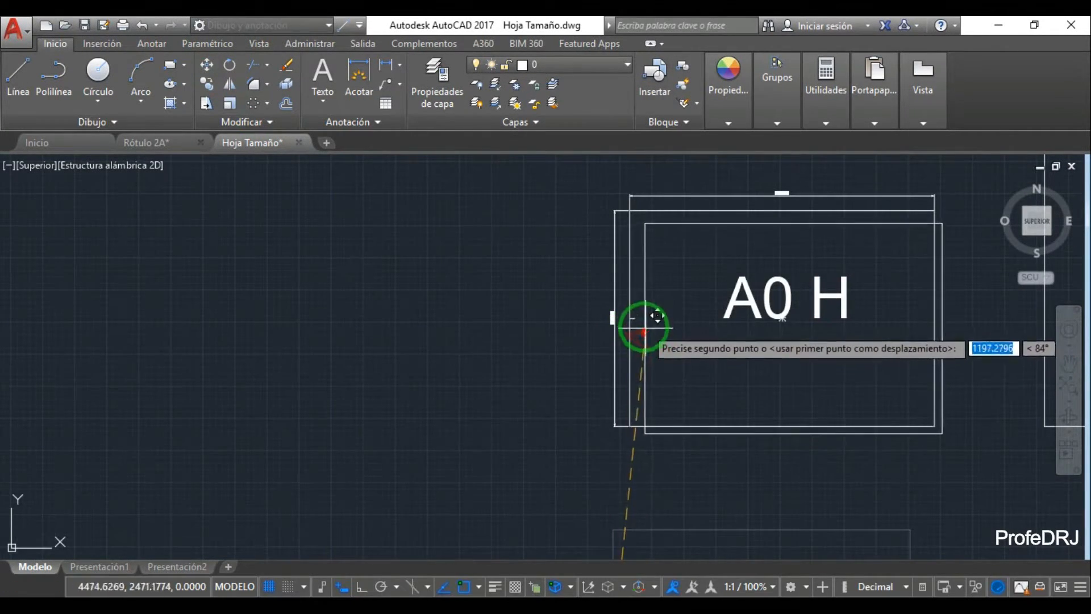
scroll(638, 316, "up", 5)
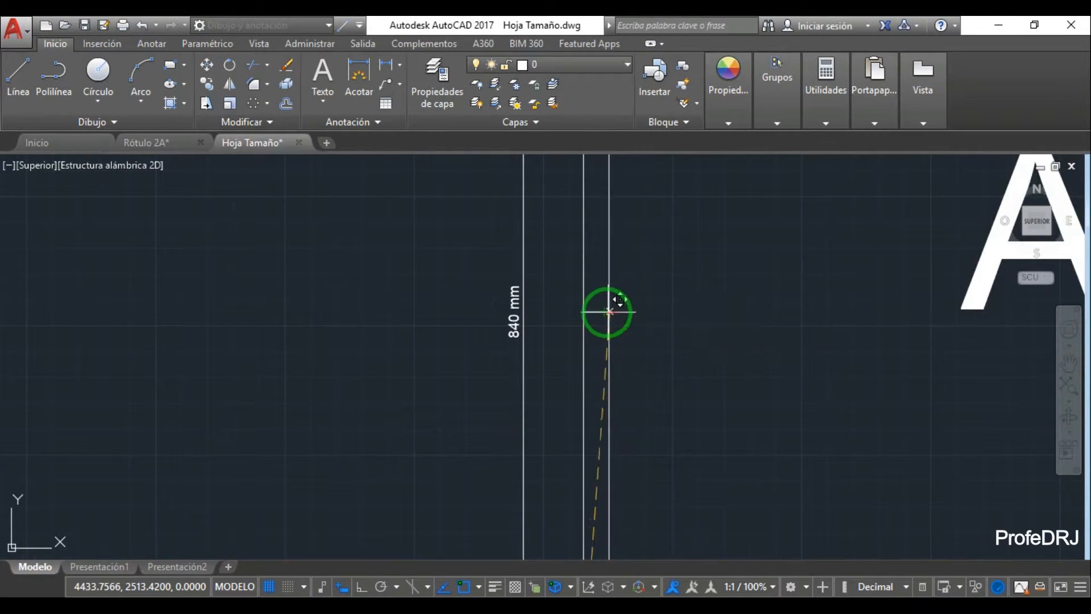
left_click(598, 311)
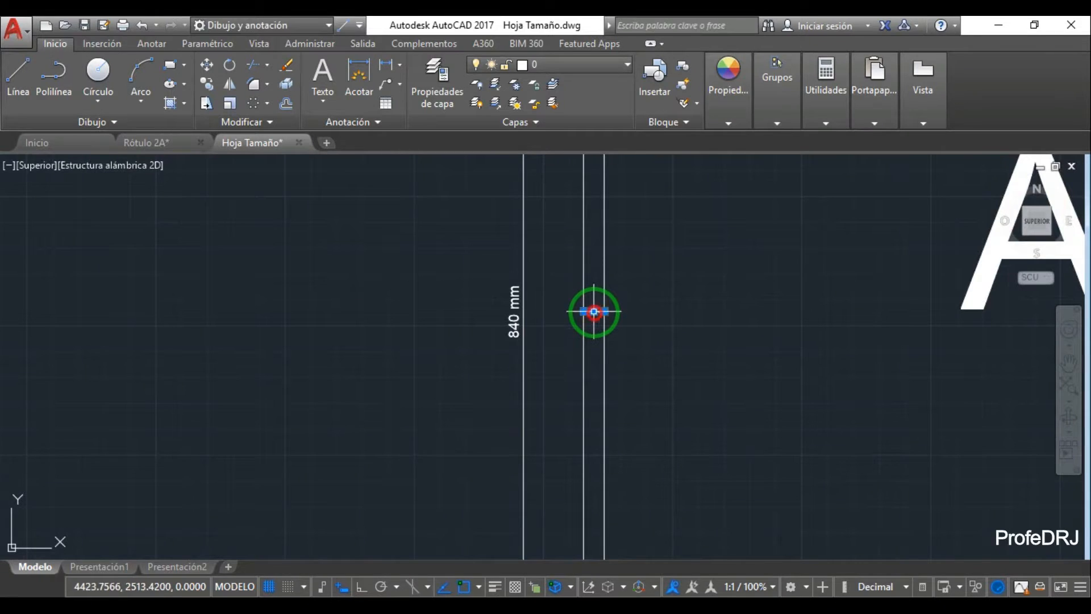
scroll(690, 330, "down", 3)
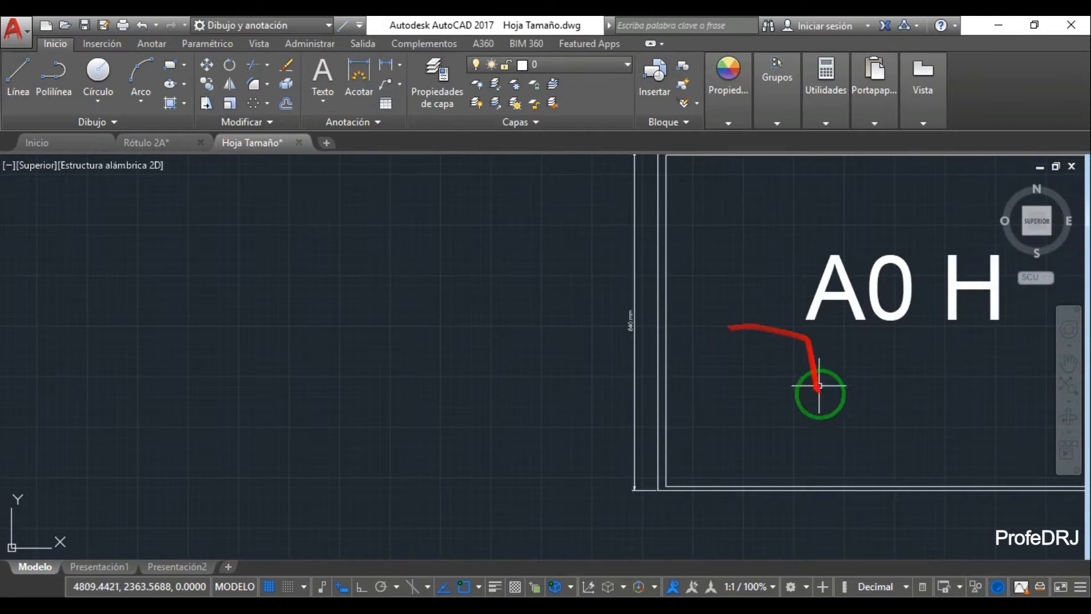
- Examine the width and height dimensions of the A0 V sheet
left_click(1069, 362)
left_click_drag(984, 366, 748, 374)
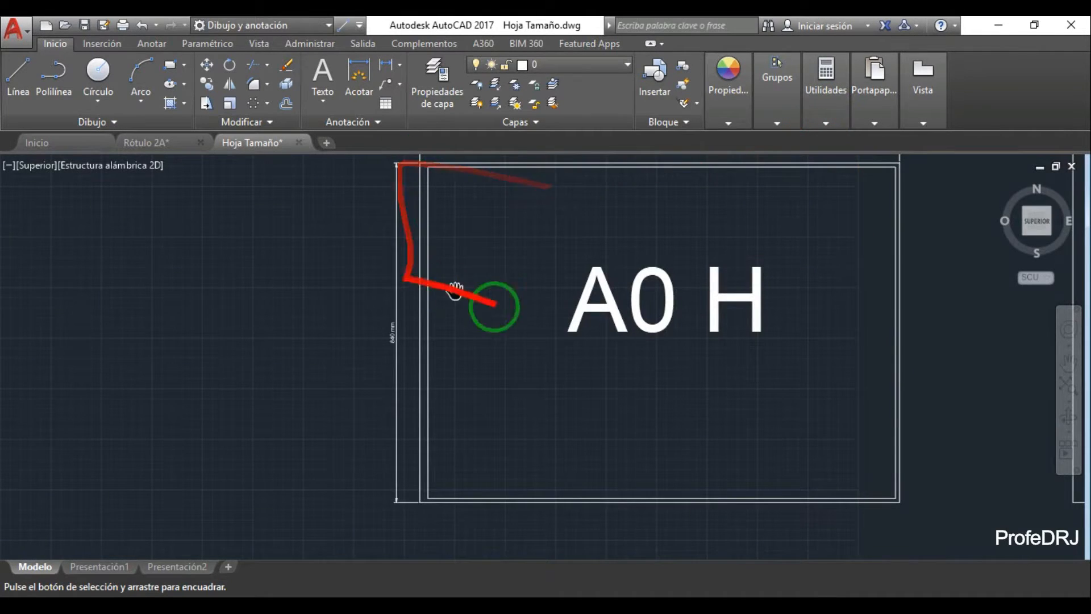
left_click_drag(654, 288, 247, 304)
left_click_drag(672, 312, 438, 399)
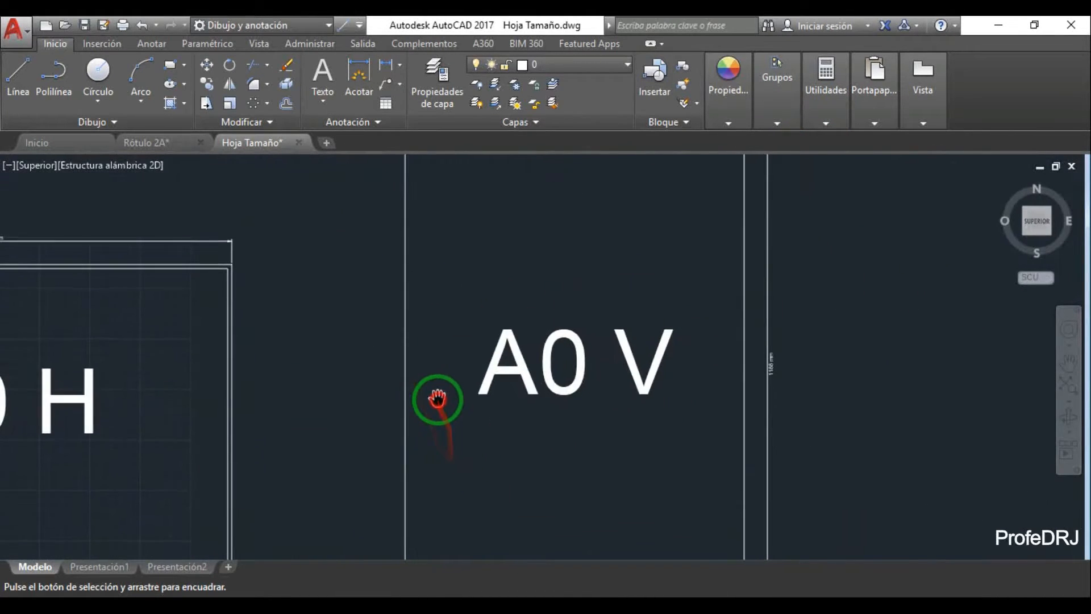
scroll(438, 399, "down", 2)
left_click_drag(534, 396, 540, 379)
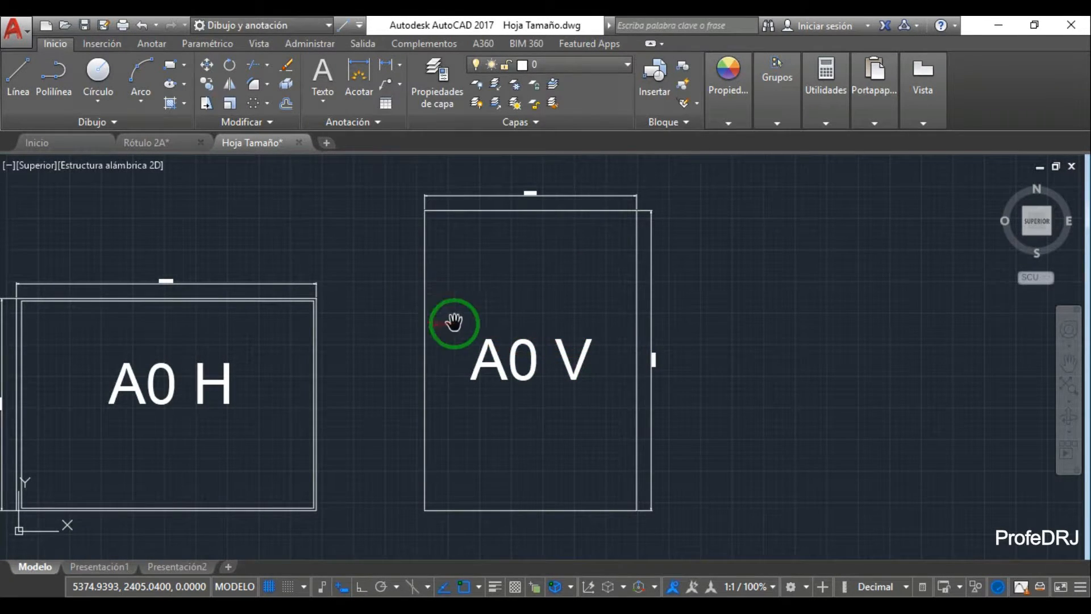
left_click_drag(477, 256, 520, 356)
scroll(520, 353, "up", 4)
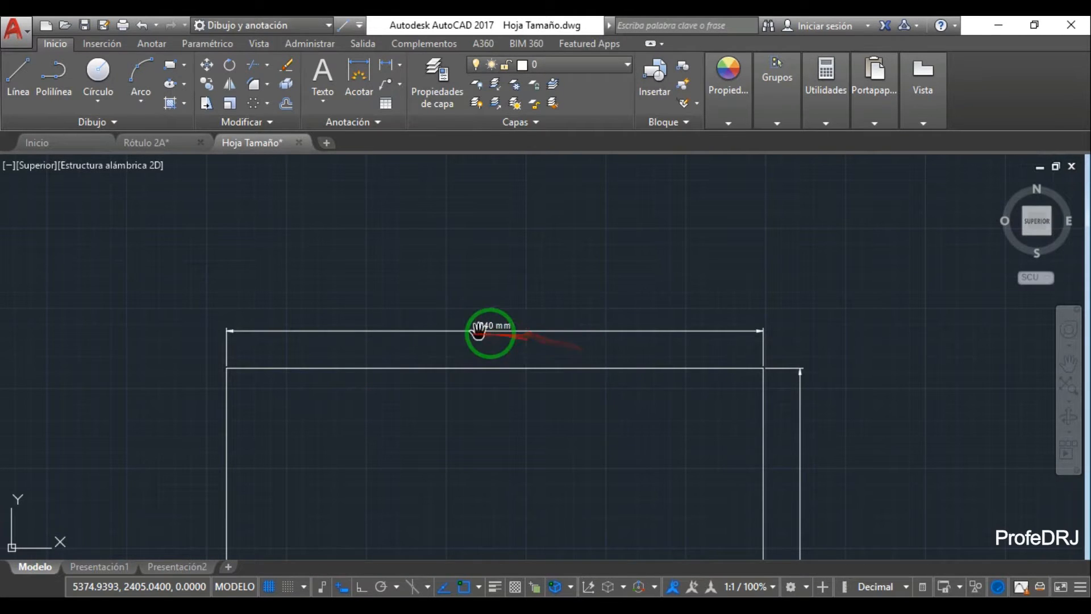
mouse_move(728, 427)
left_mouse_down()
mouse_move(620, 166)
mouse_move(544, 172)
left_mouse_up()
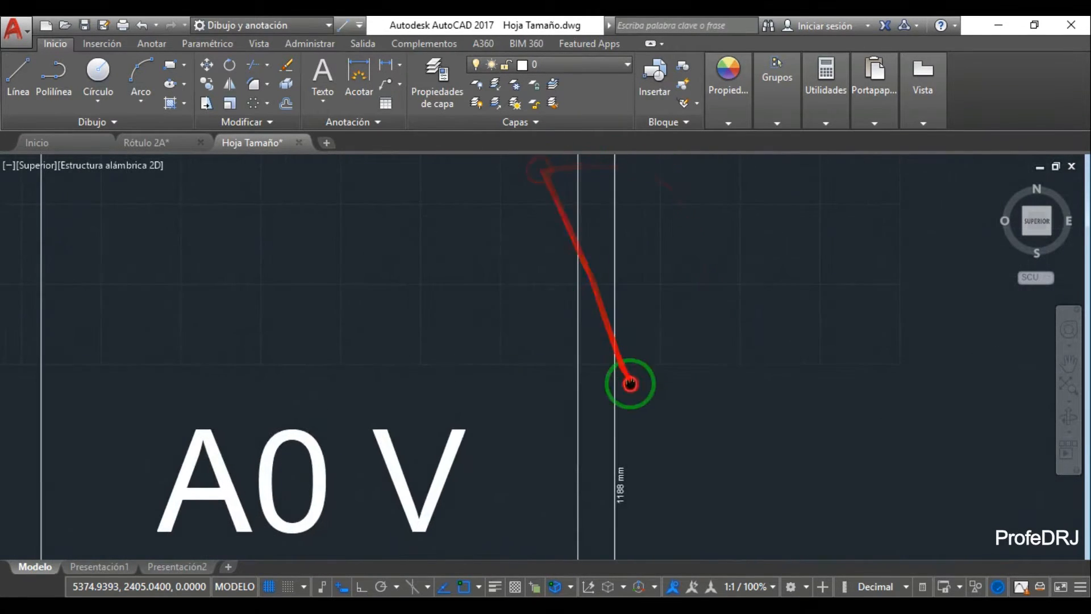
left_click_drag(628, 383, 544, 253)
scroll(548, 371, "up", 5)
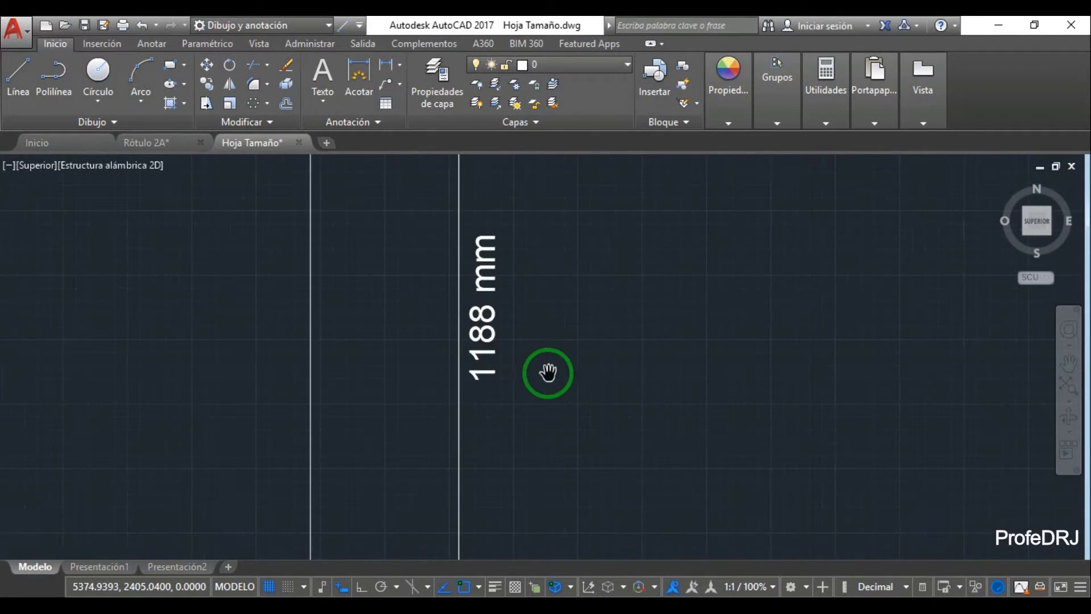
scroll(505, 316, "down", 5)
left_click_drag(510, 337, 584, 206)
left_click_drag(446, 397, 578, 297)
scroll(578, 297, "down", 6)
mouse_move(590, 351)
left_mouse_down()
mouse_move(597, 312)
mouse_move(551, 259)
left_mouse_up()
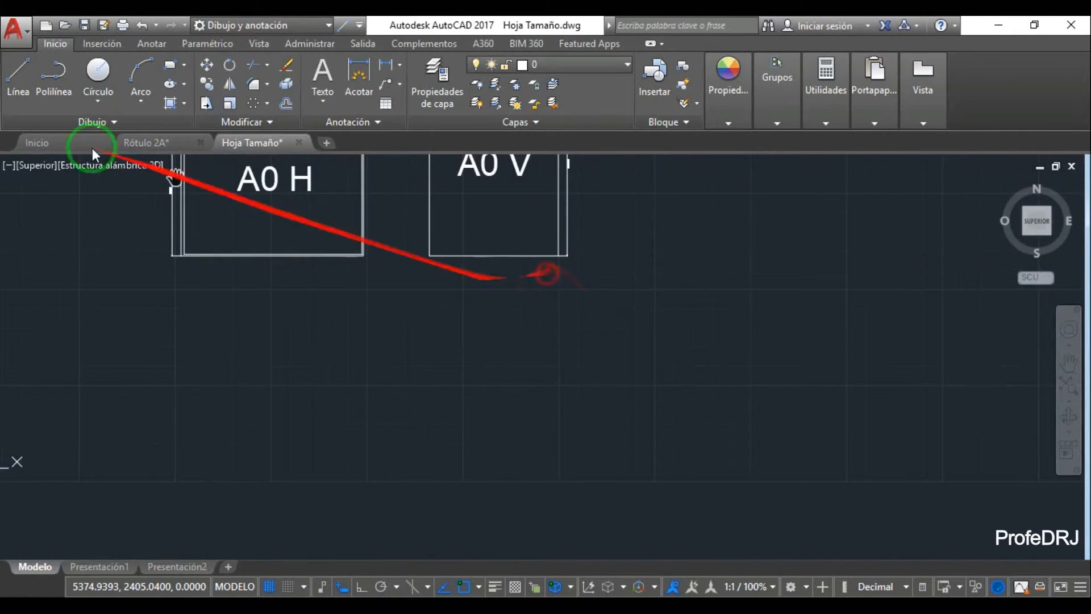
left_click(141, 72)
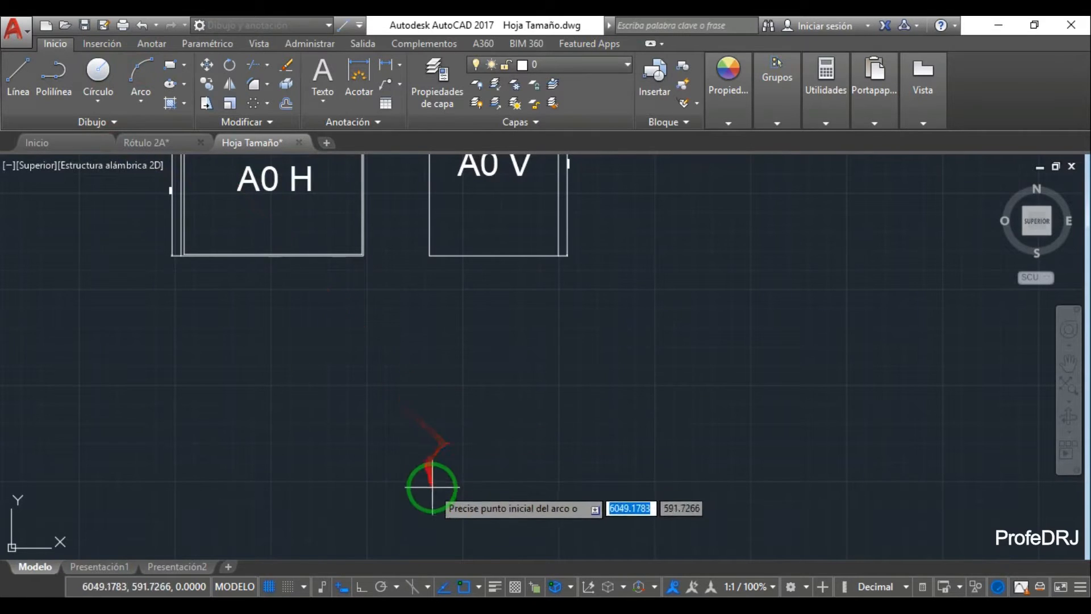
left_click(446, 508)
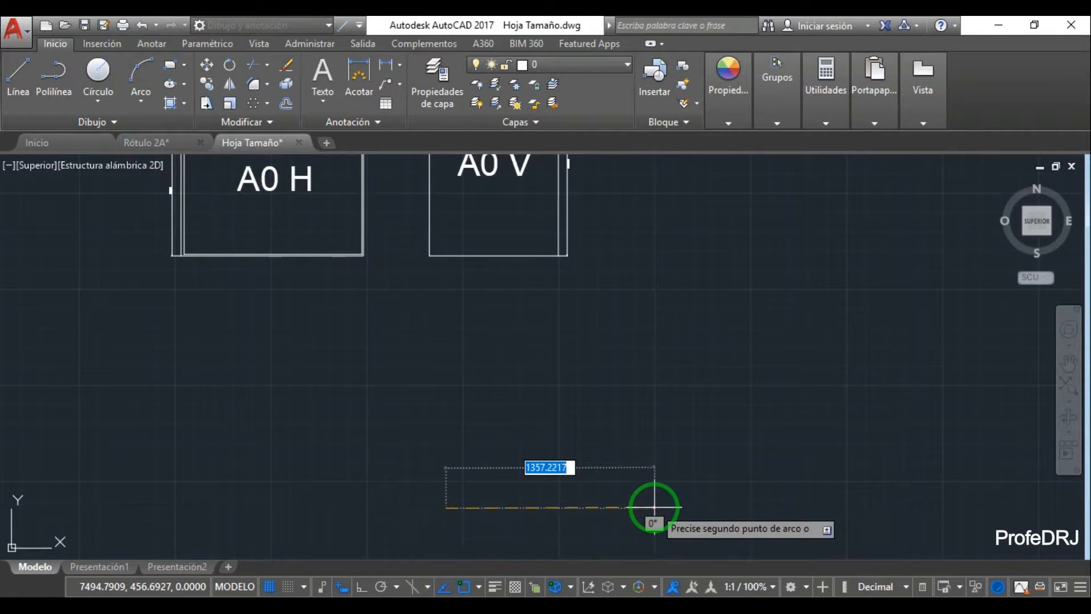
left_click(654, 507)
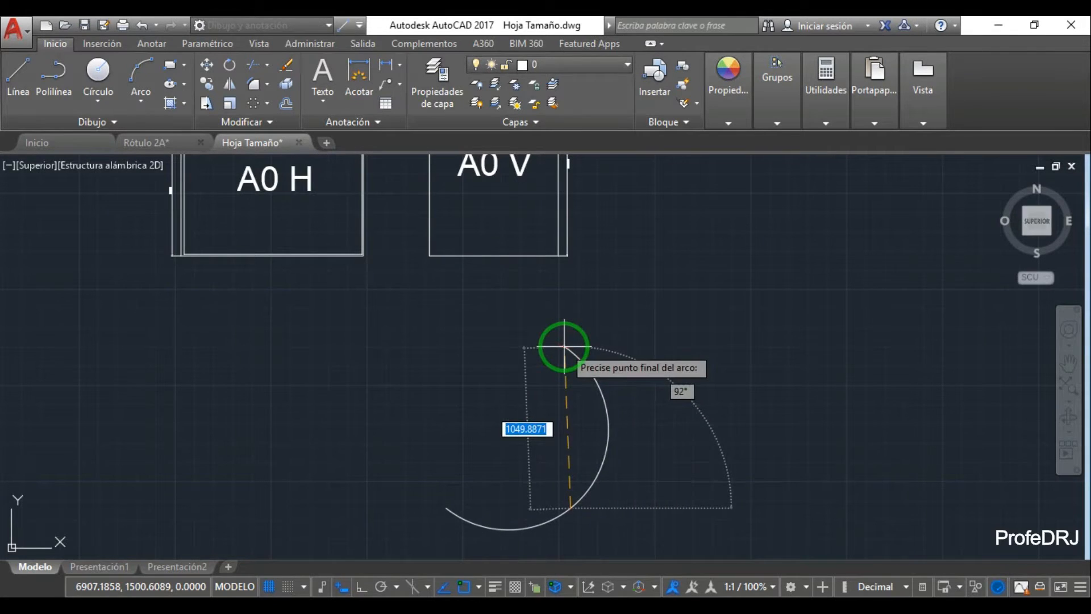
key("Escape")
- Start a polyline below the A0 V sheet with an 810 mm horizontal segment and an 1168 mm vertical segment going up from its right end
left_click(18, 71)
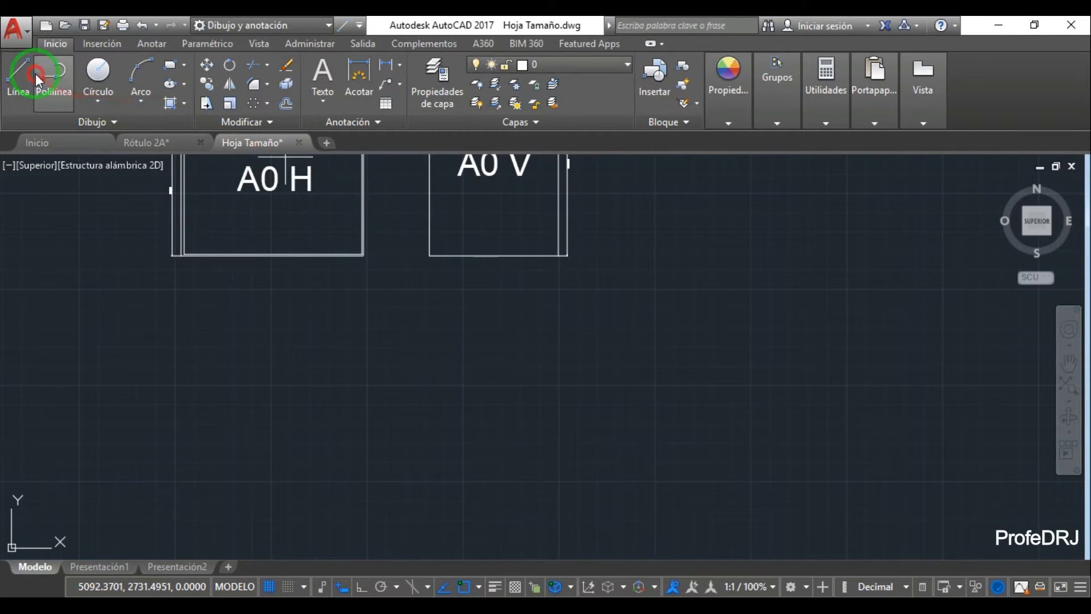
left_click(435, 487)
type("811,0")
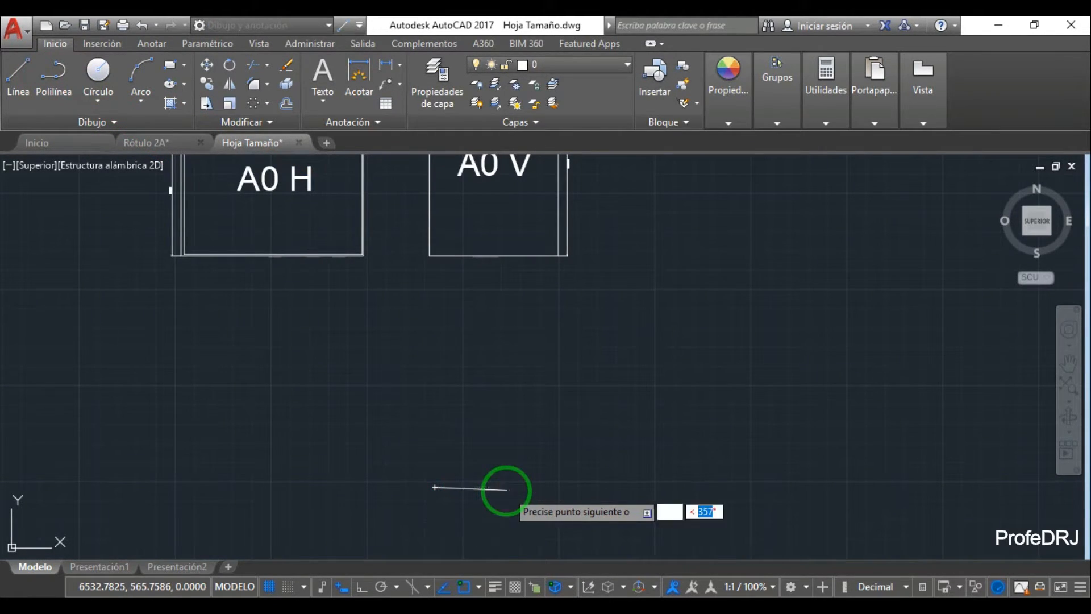
key("Return")
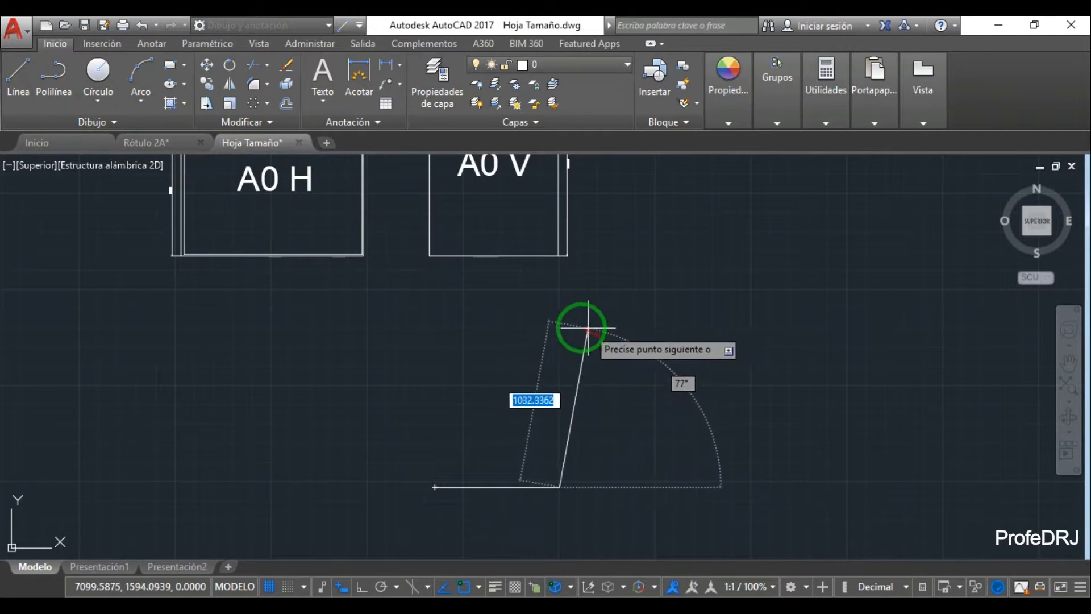
type("1")
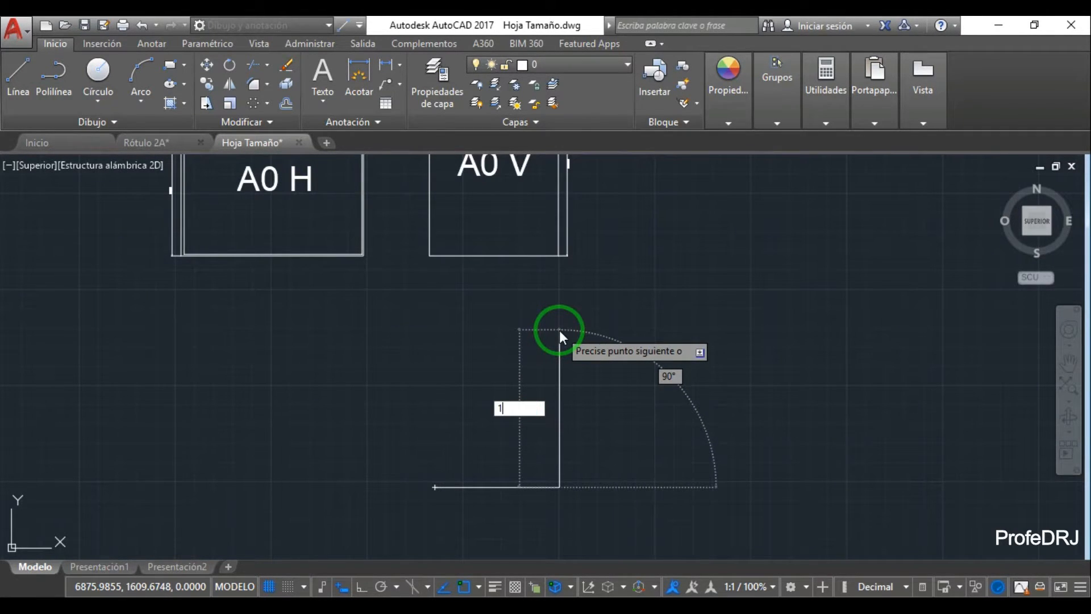
type("168")
key("Return")
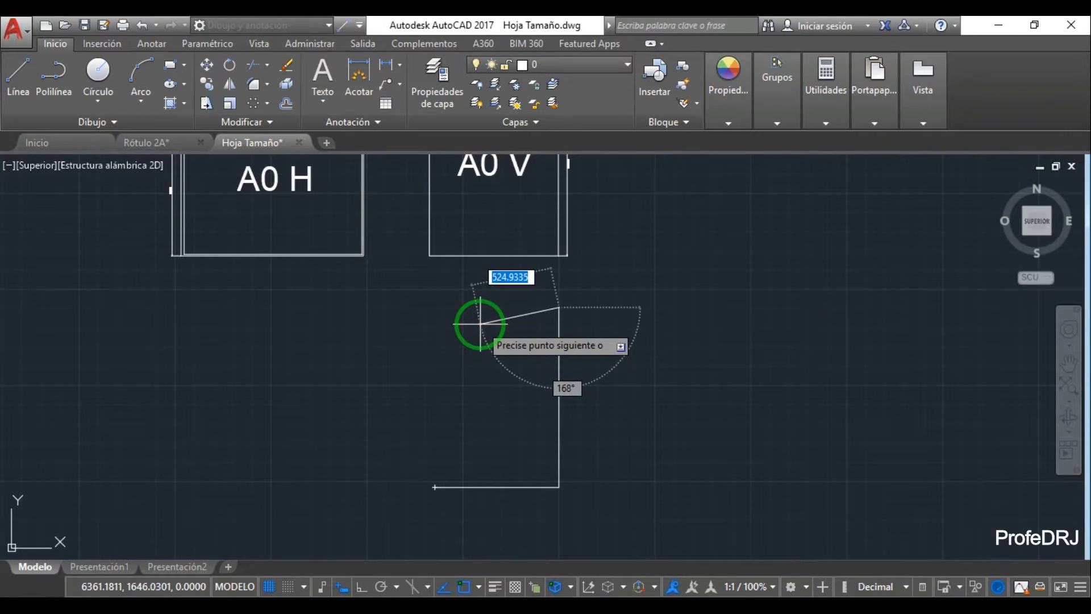
- Finish the vertical frame rectangle with an 810 mm segment at 180° and a closing side back to the polyline's start point
type("810")
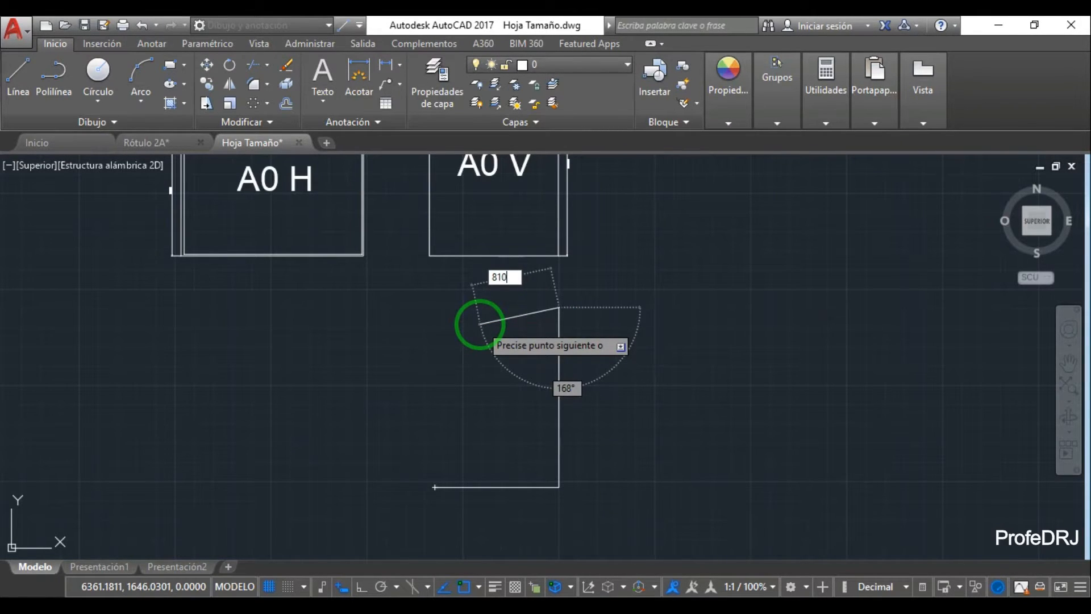
key("Tab")
type("180")
key("Return")
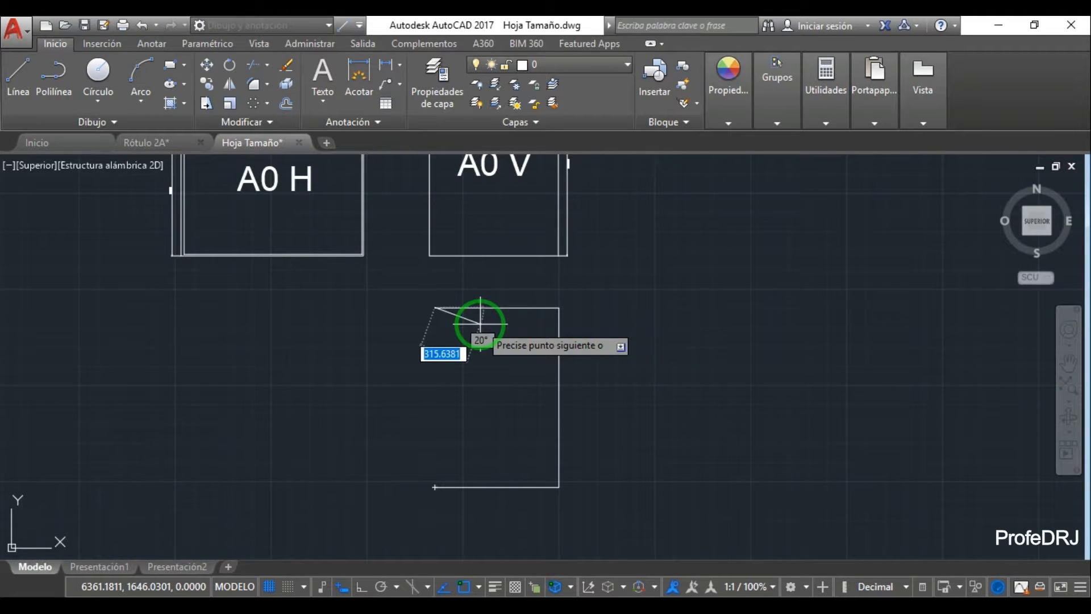
left_click(435, 487)
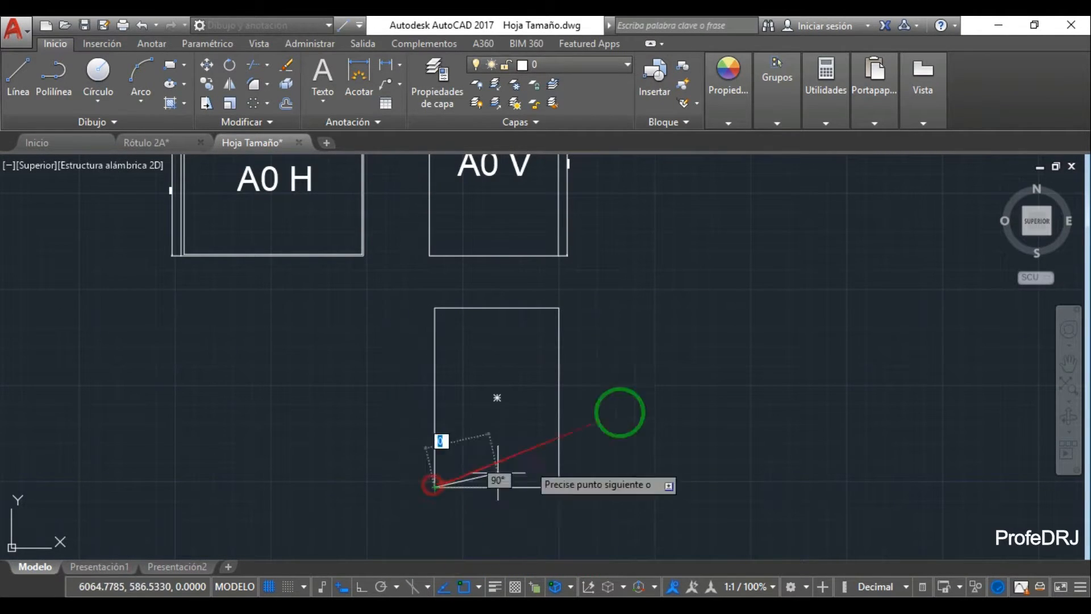
key("Escape")
- Draw a 20 mm horizontal line inward from the midpoint of the A0 V sheet's left edge as the margin reference
left_click(1069, 364)
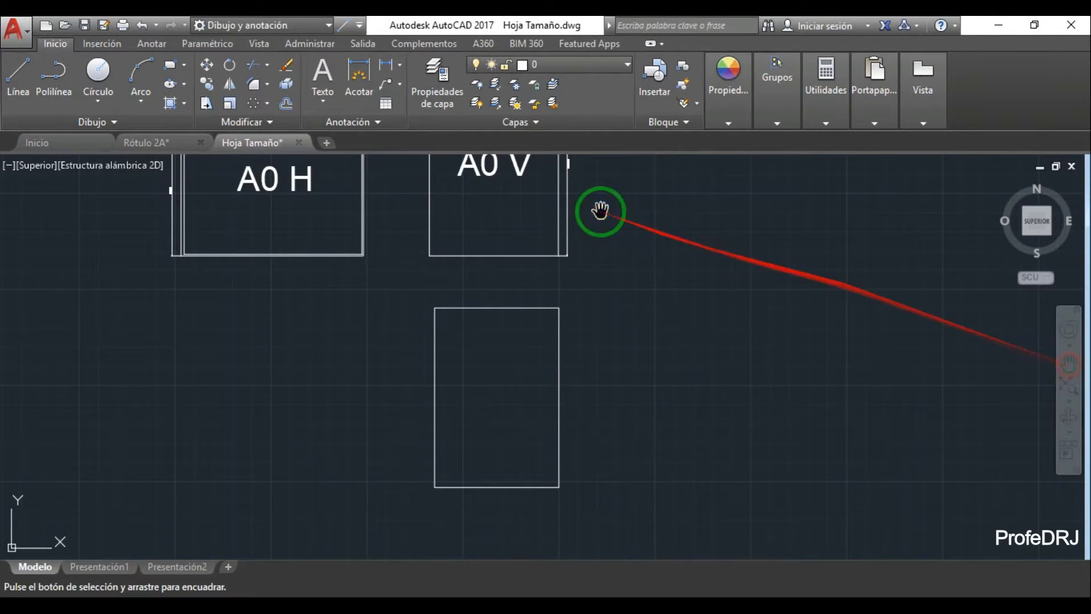
left_click_drag(597, 210, 658, 334)
key("Escape")
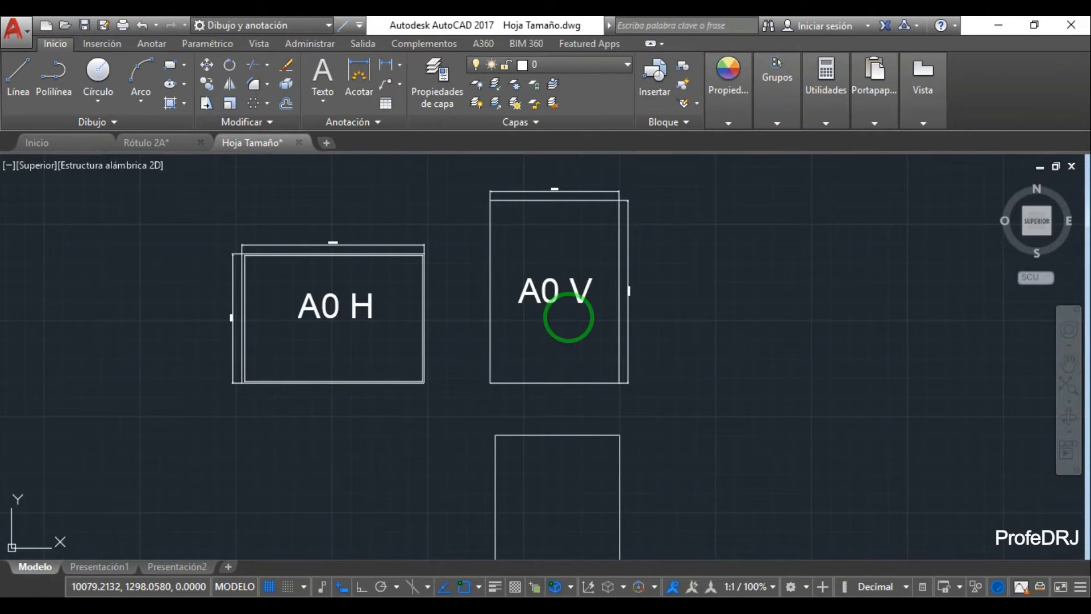
key("l")
key("Return")
left_click(490, 291)
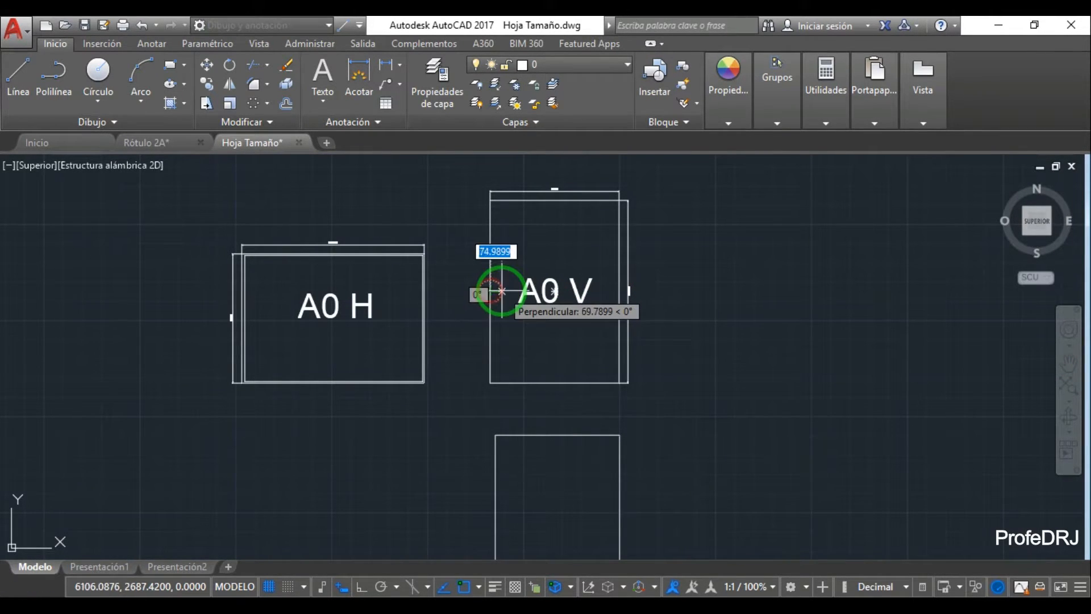
type("20")
key("Return")
key("Escape")
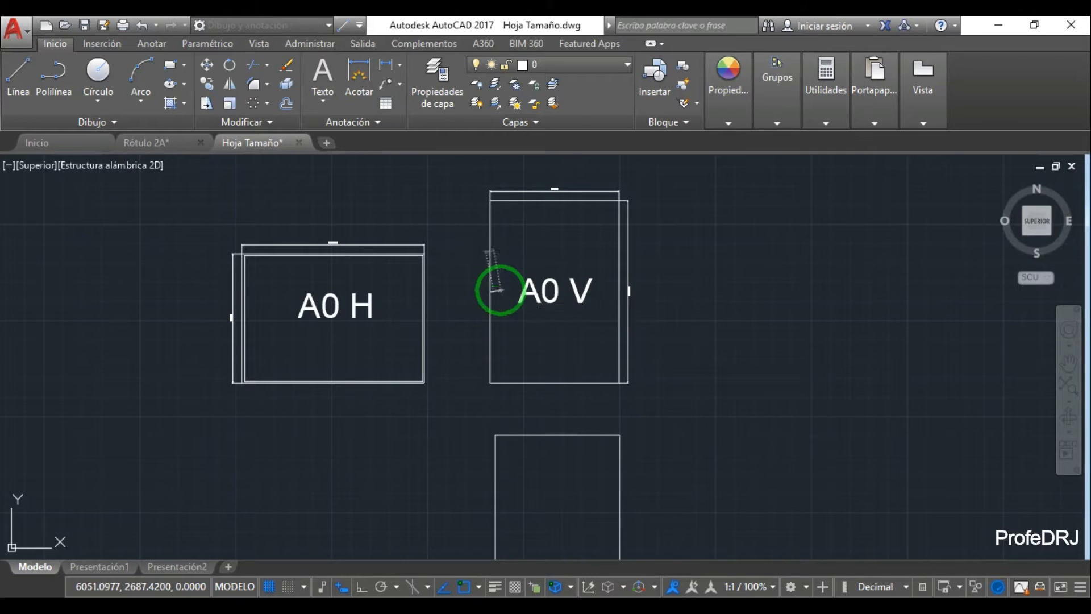
- Move the 810 x 1168 mm frame by its left side's midpoint from below up into the A0 V sheet
left_click(496, 464)
left_click(1068, 361)
left_click_drag(663, 368, 810, 290)
key("Escape")
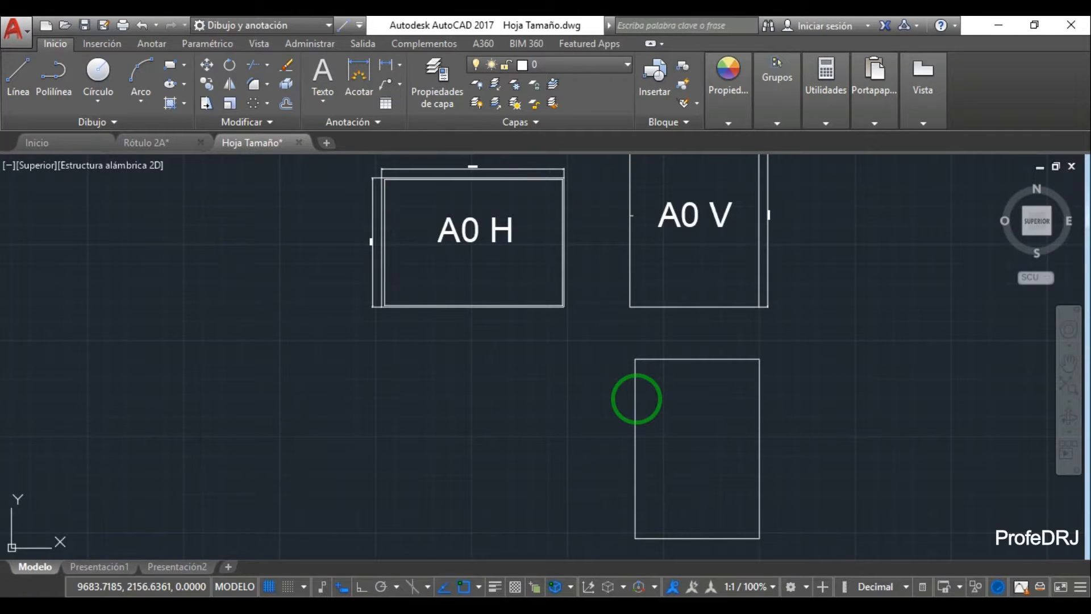
left_click(636, 398)
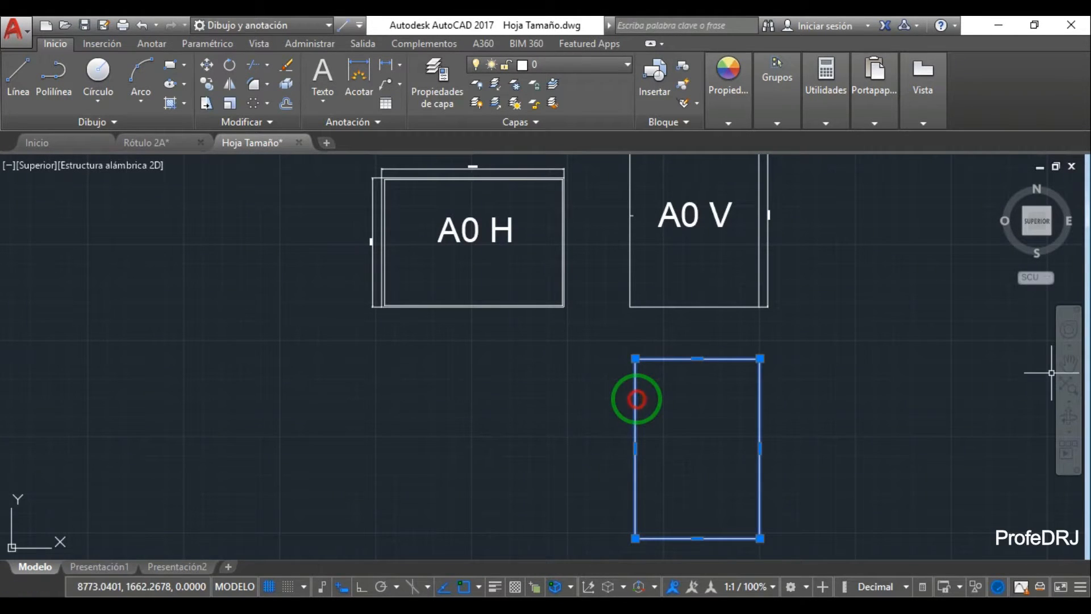
left_click(207, 68)
left_click(635, 449)
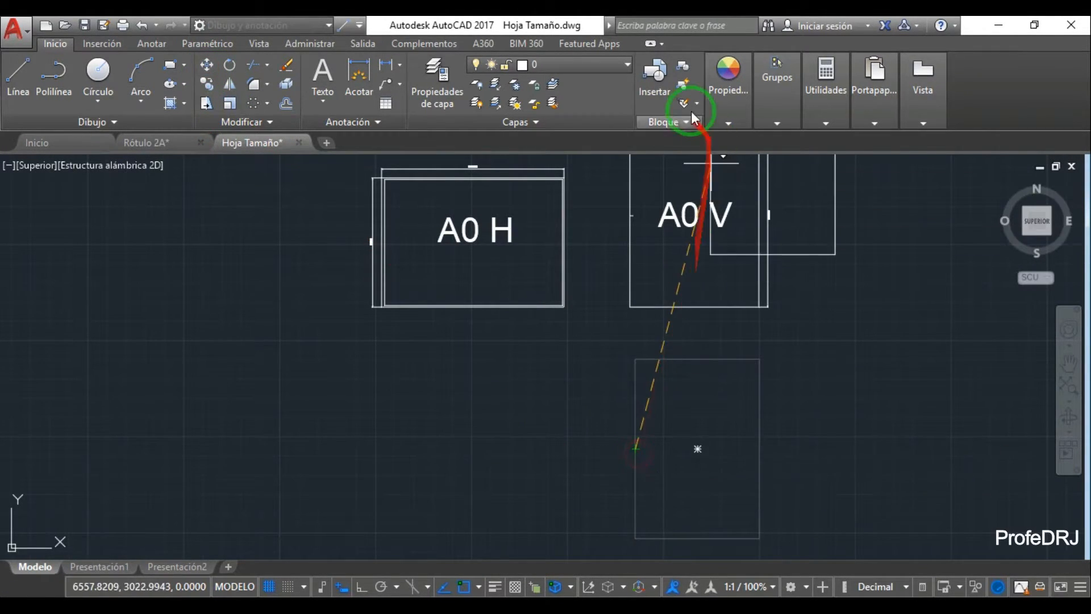
scroll(645, 193, "up", 5)
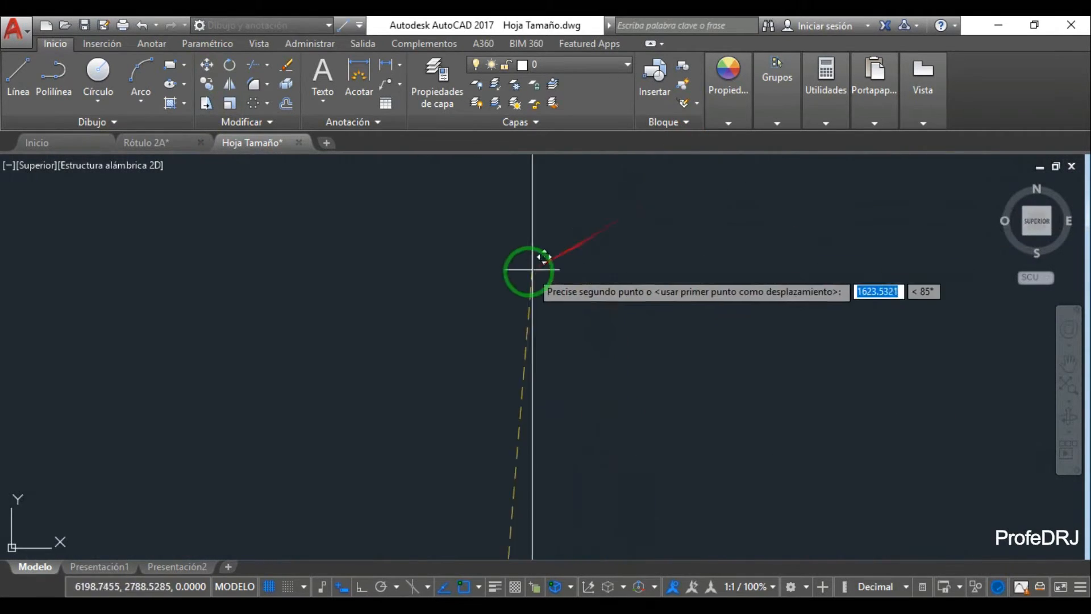
middle_click_drag(544, 257, 482, 291)
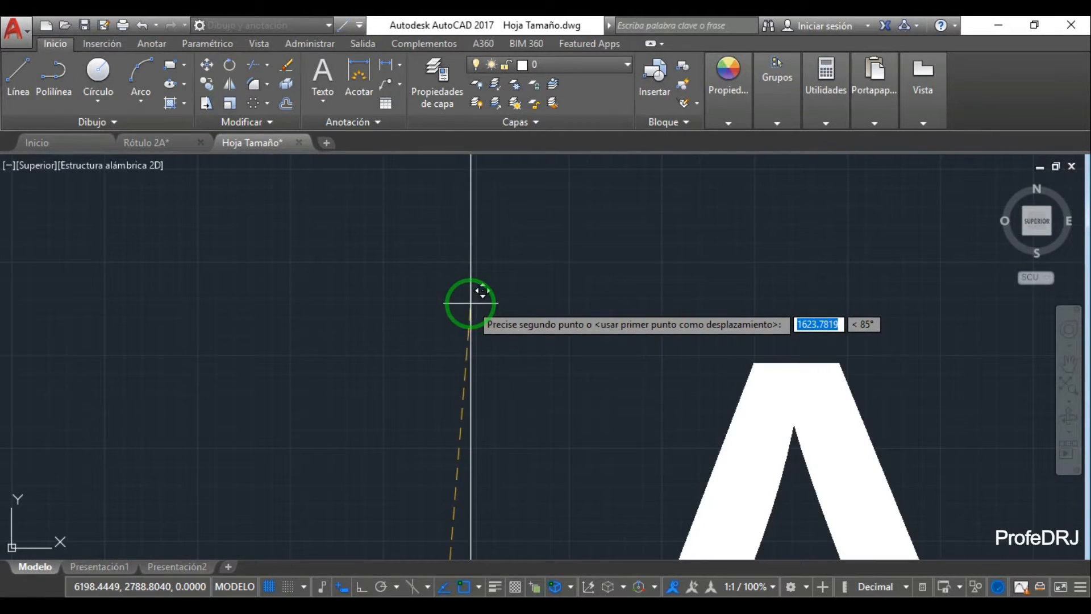
left_click(470, 301)
- Move the frame by its left side's midpoint onto the inner end of the A0 V sheet's 20 mm reference line
left_click(486, 263)
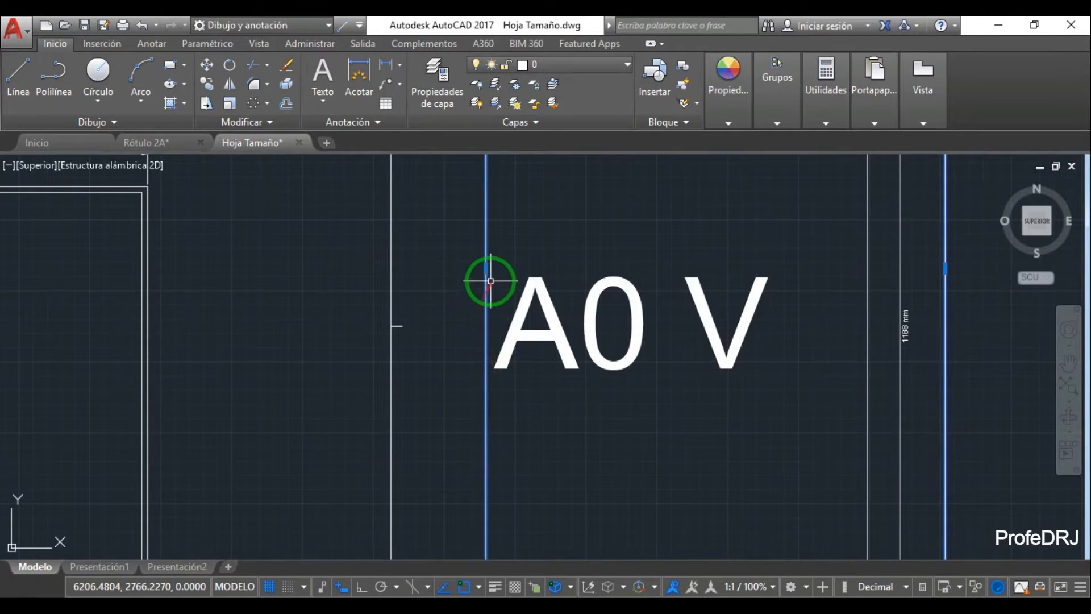
type("m")
key("Return")
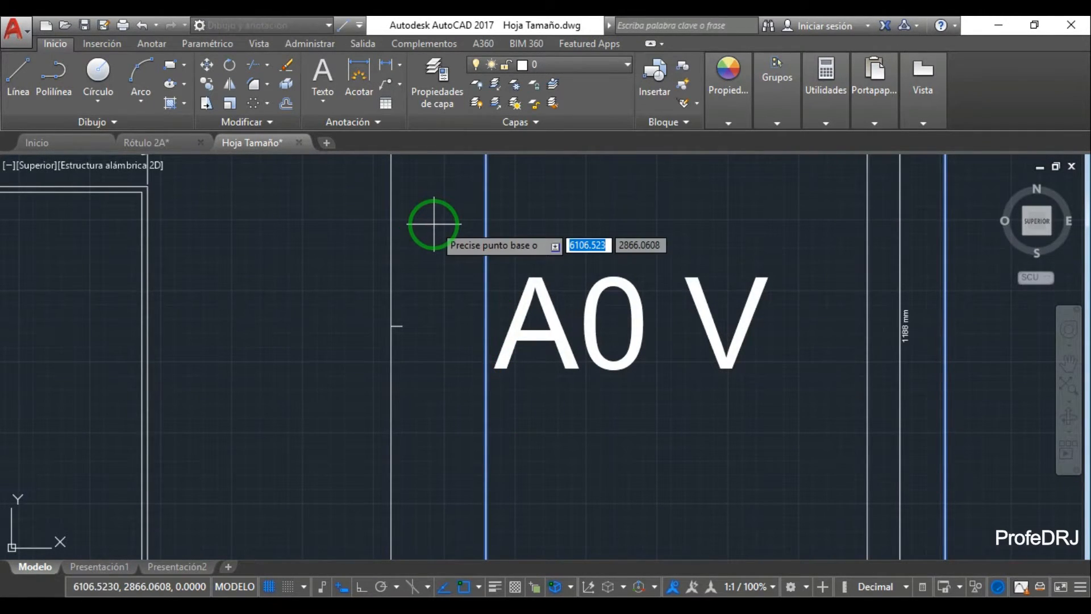
left_click(499, 270)
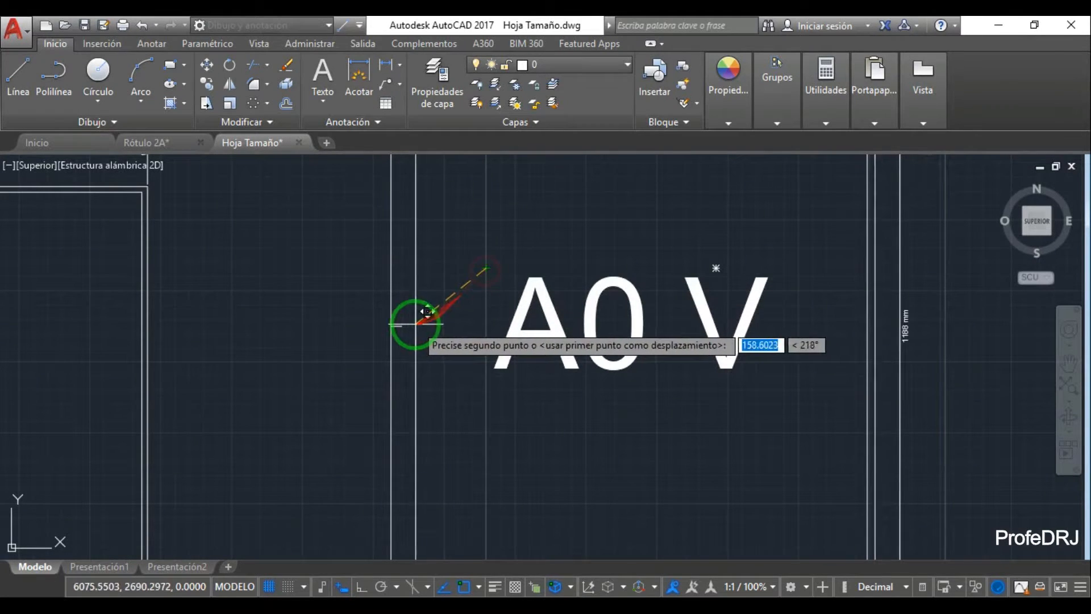
left_click(419, 343)
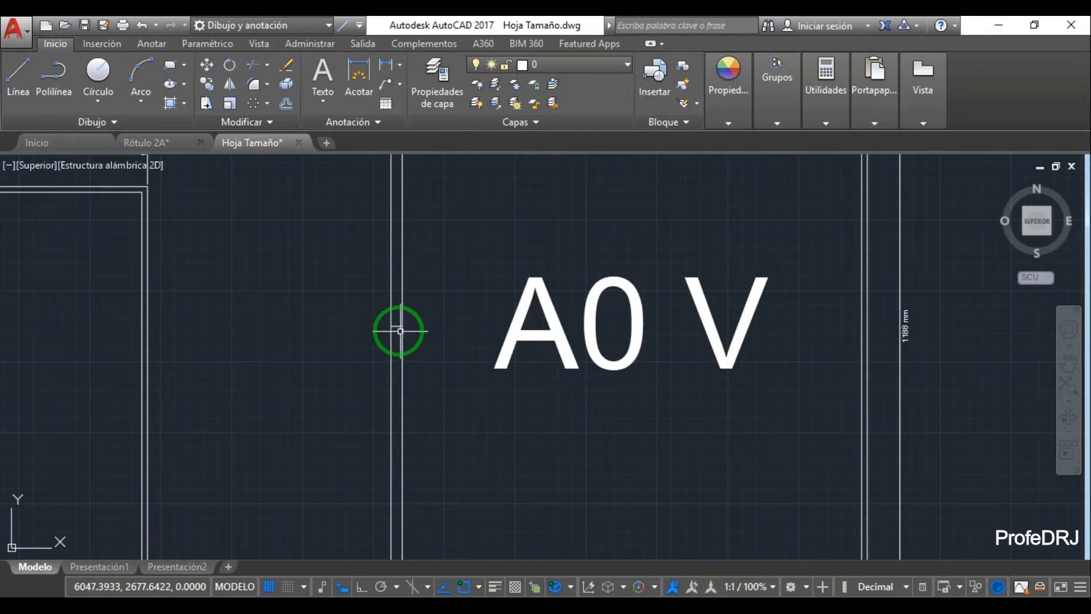
scroll(633, 336, "down", 4)
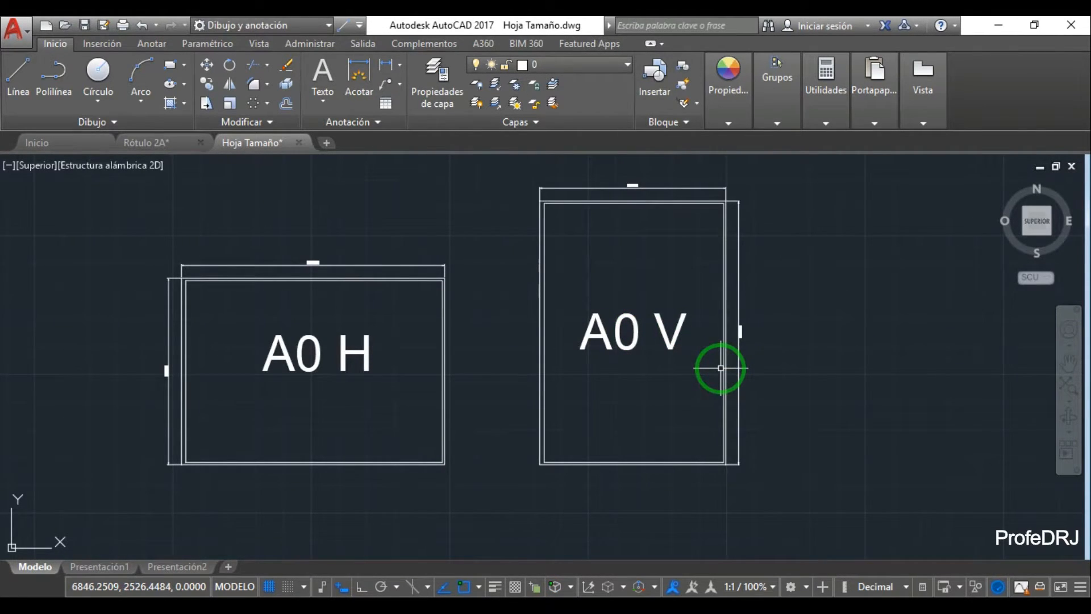
scroll(721, 369, "down", 1)
mouse_move(617, 421)
middle_mouse_down()
mouse_move(711, 441)
mouse_move(596, 407)
mouse_move(538, 414)
mouse_move(463, 480)
middle_mouse_up()
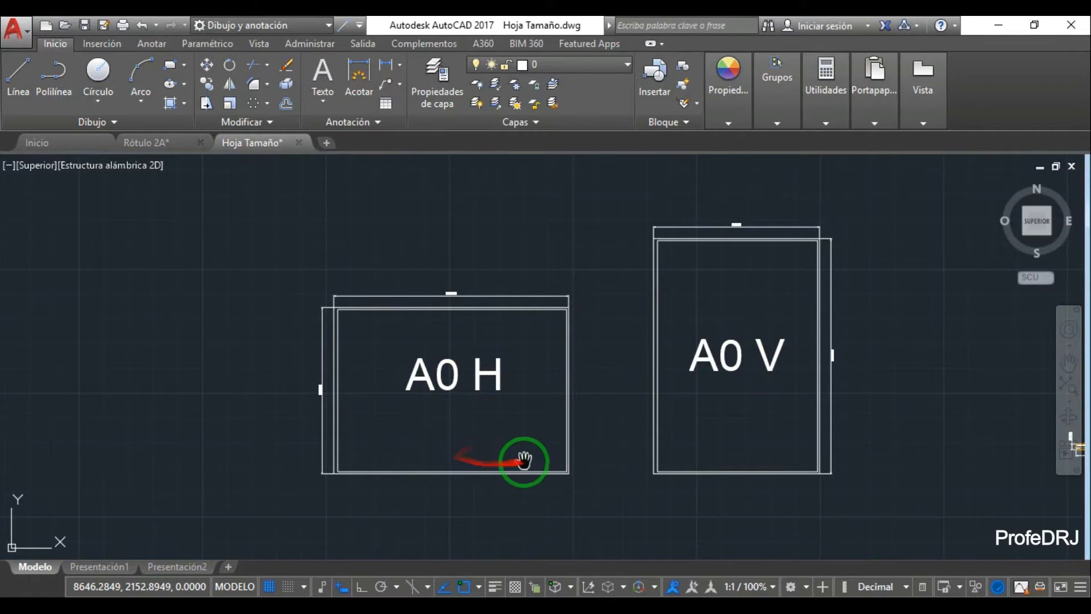
mouse_move(524, 460)
left_mouse_down()
mouse_move(523, 441)
mouse_move(550, 429)
left_mouse_up()
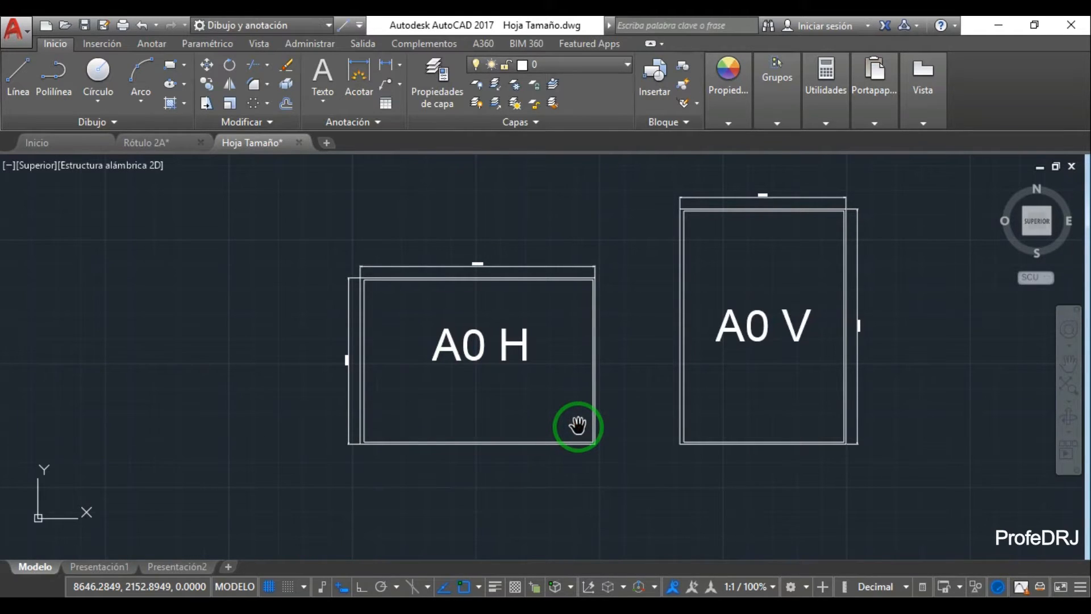
mouse_move(603, 430)
left_mouse_down()
mouse_move(653, 426)
mouse_move(653, 441)
mouse_move(669, 429)
left_mouse_up()
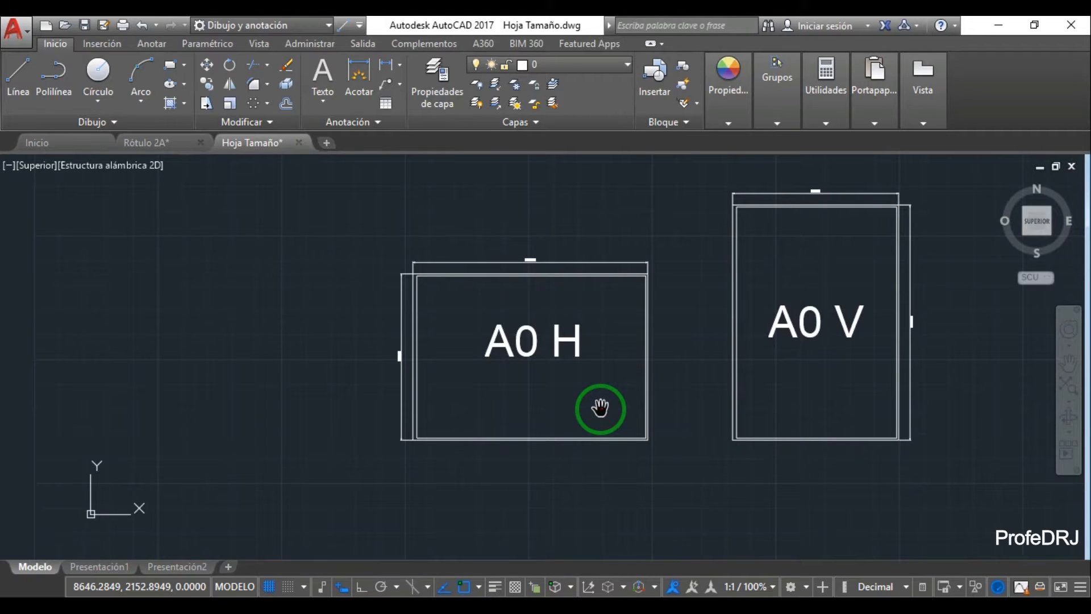
mouse_move(646, 414)
left_mouse_down()
mouse_move(585, 389)
mouse_move(562, 399)
left_mouse_up()
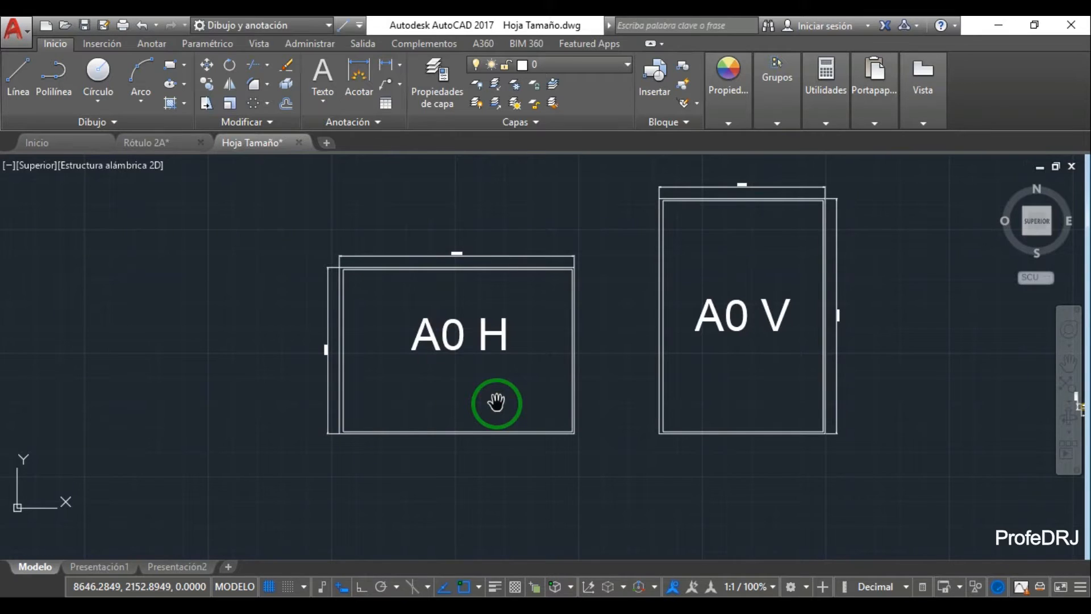
left_click_drag(523, 402, 580, 377)
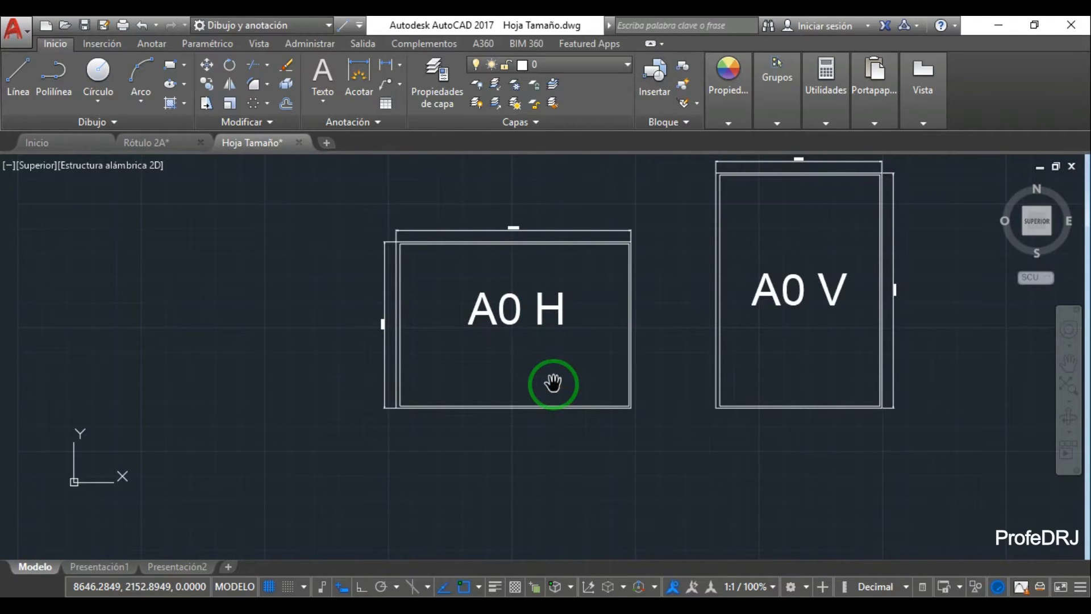
left_click_drag(561, 381, 555, 388)
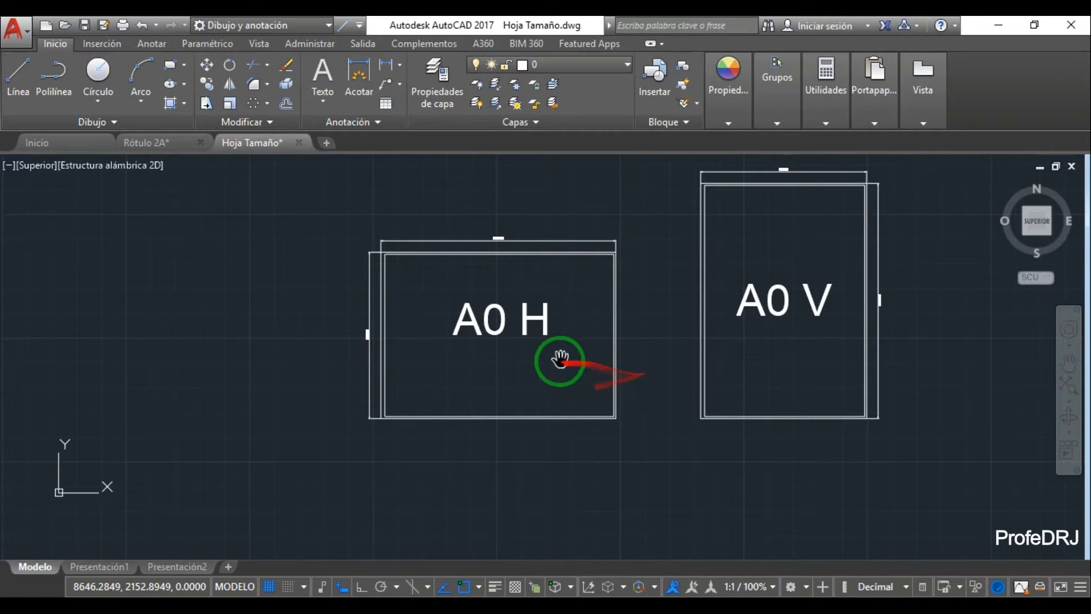
mouse_move(552, 364)
left_mouse_down()
mouse_move(565, 379)
mouse_move(577, 360)
left_mouse_up()
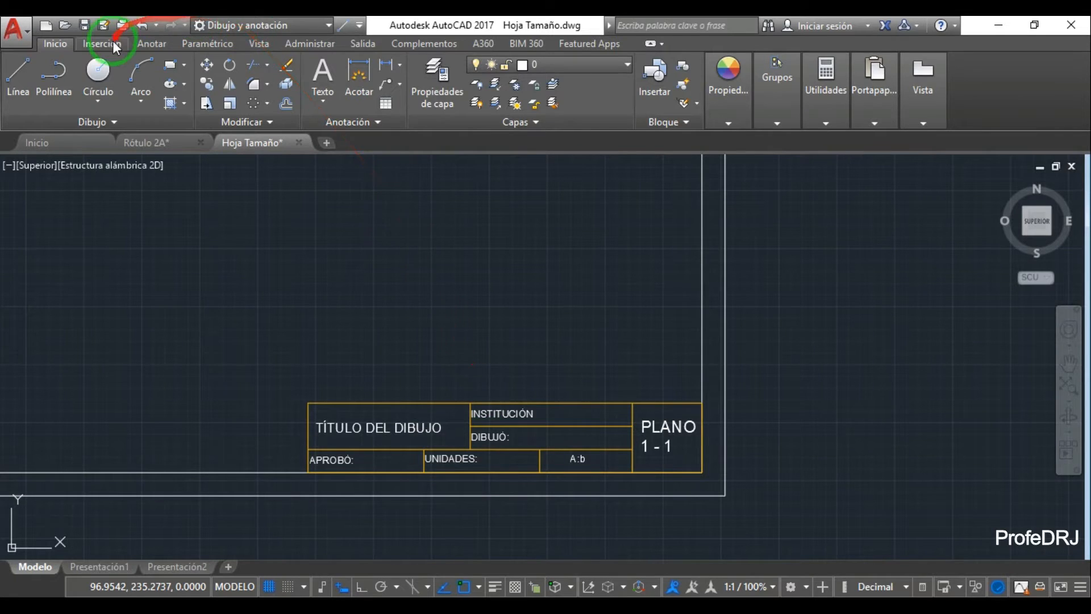
left_click(142, 43)
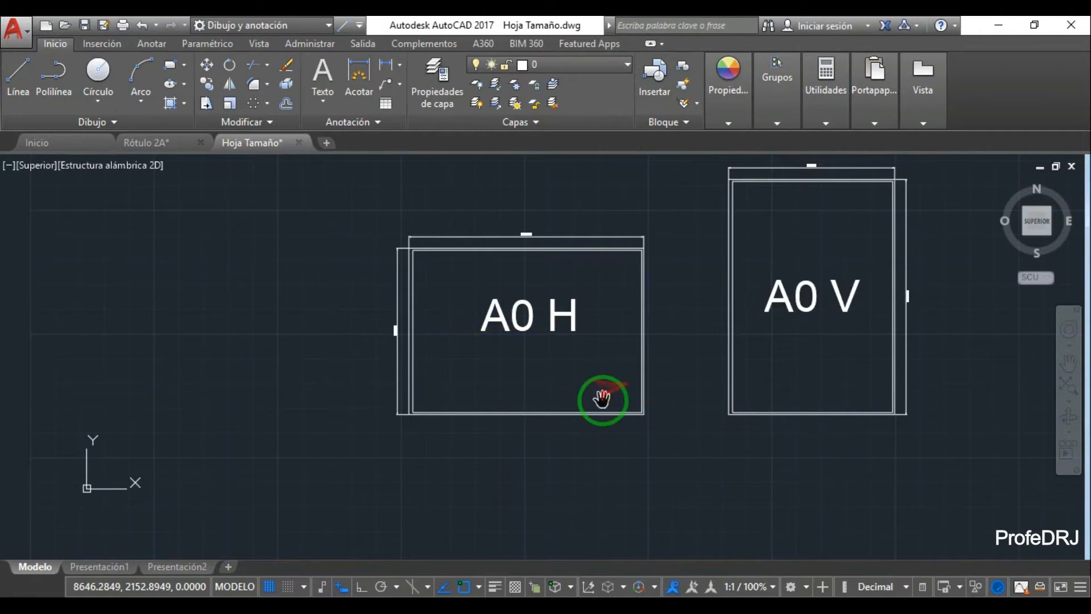
left_click_drag(603, 400, 624, 317)
mouse_move(494, 262)
left_mouse_down()
mouse_move(388, 227)
mouse_move(389, 241)
mouse_move(478, 246)
left_mouse_up()
left_click(333, 91)
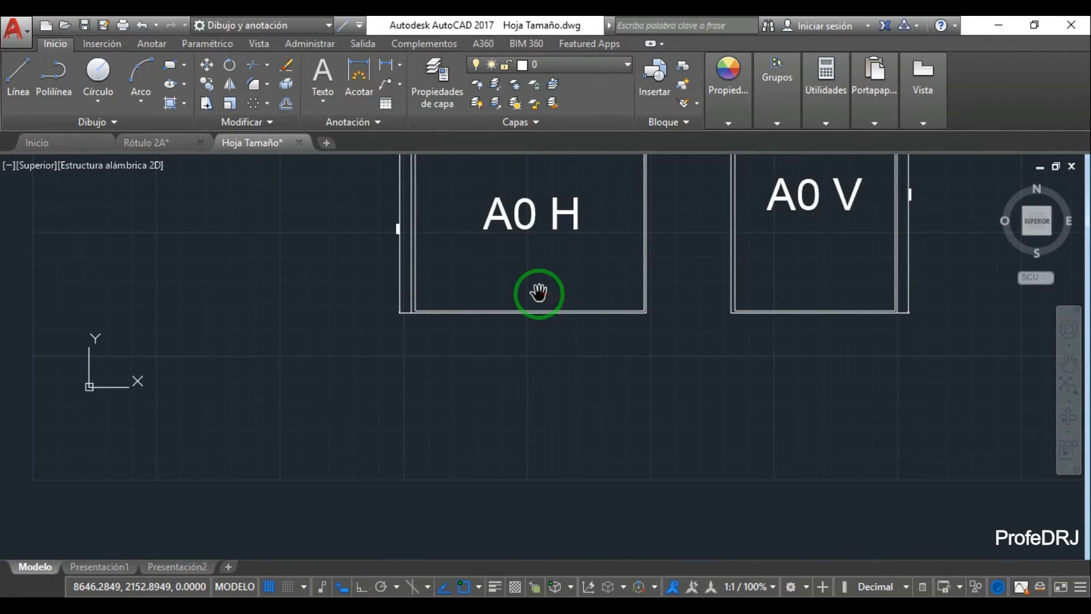
- Start a polyline below the A0 H sheet with a 170 mm horizontal segment and a 30 mm segment going up from its right end
left_click(53, 76)
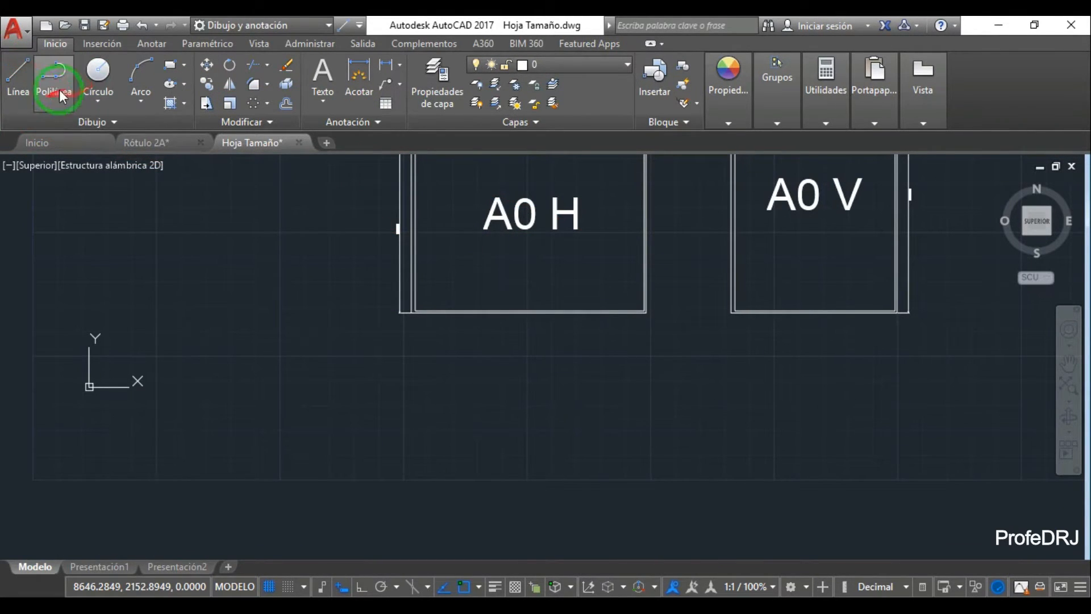
left_click(479, 404)
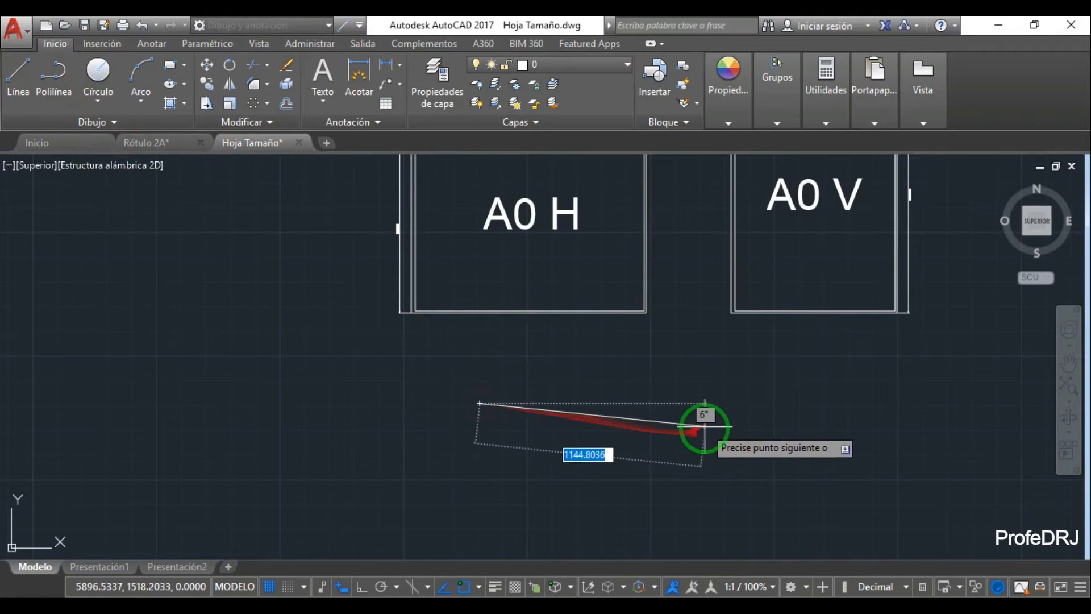
type("1.8249")
key("Return")
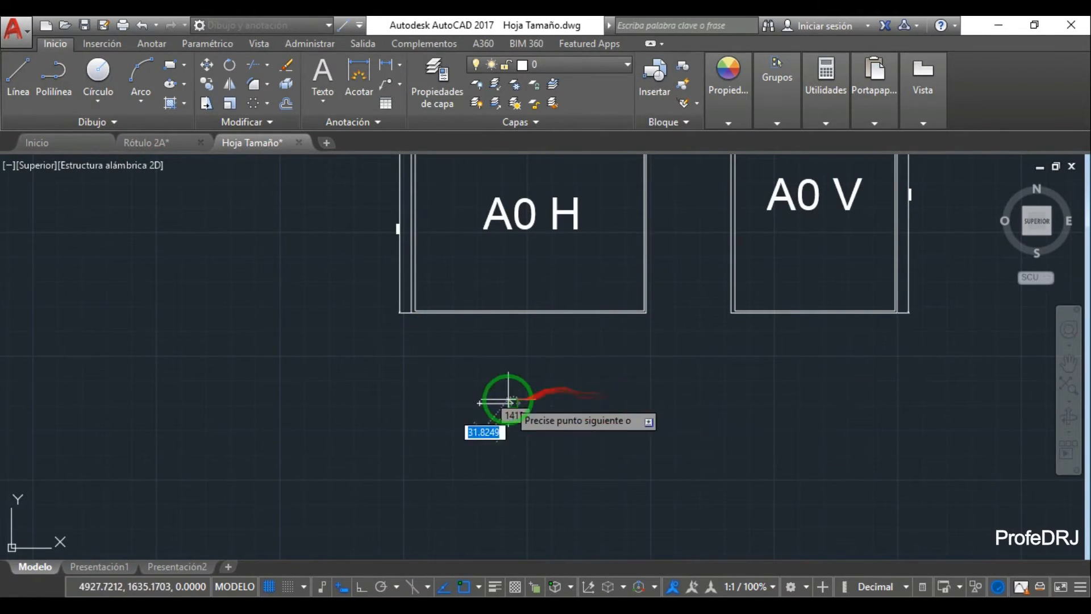
type("30")
key("Tab")
type("9")
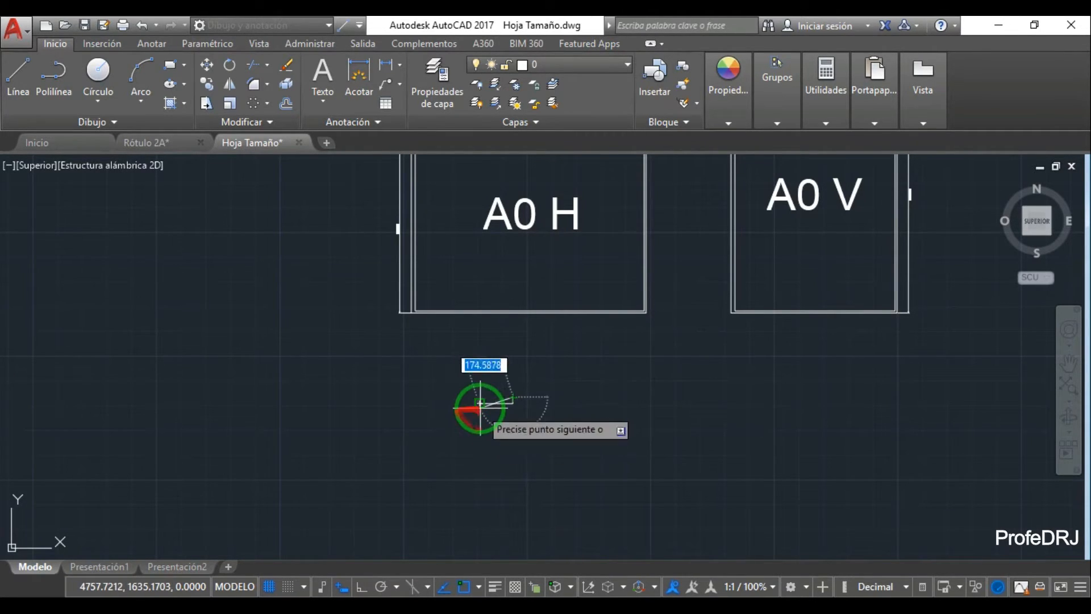
- Finish the title block outline with a 170 mm top side going left and a closing side down to the polyline's start point
scroll(478, 408, "up", 2)
scroll(478, 408, "up", 4)
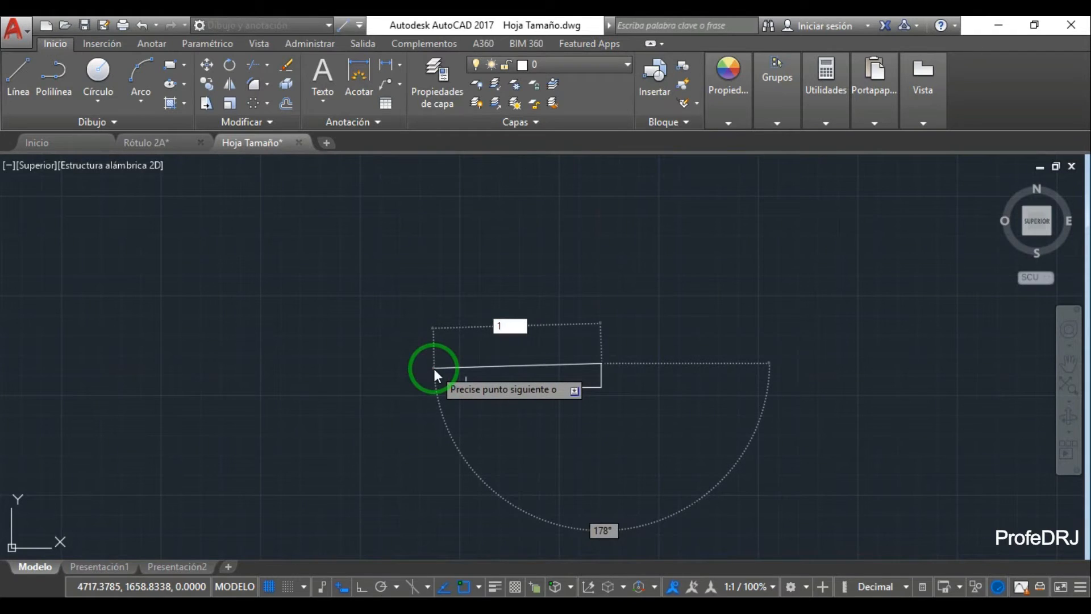
type("1")
key("Tab")
key("Return")
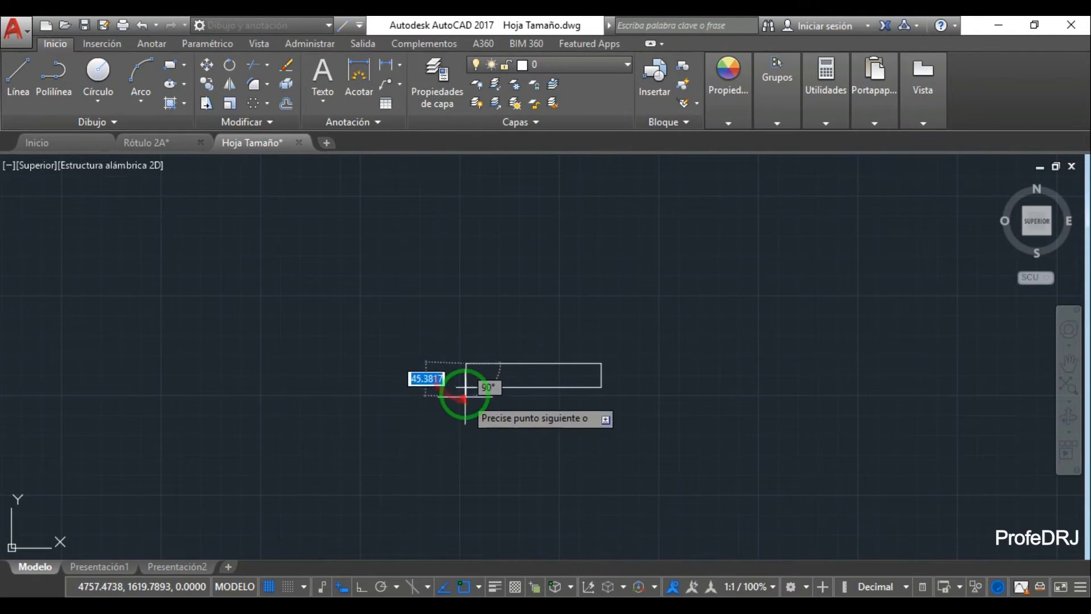
key("Escape")
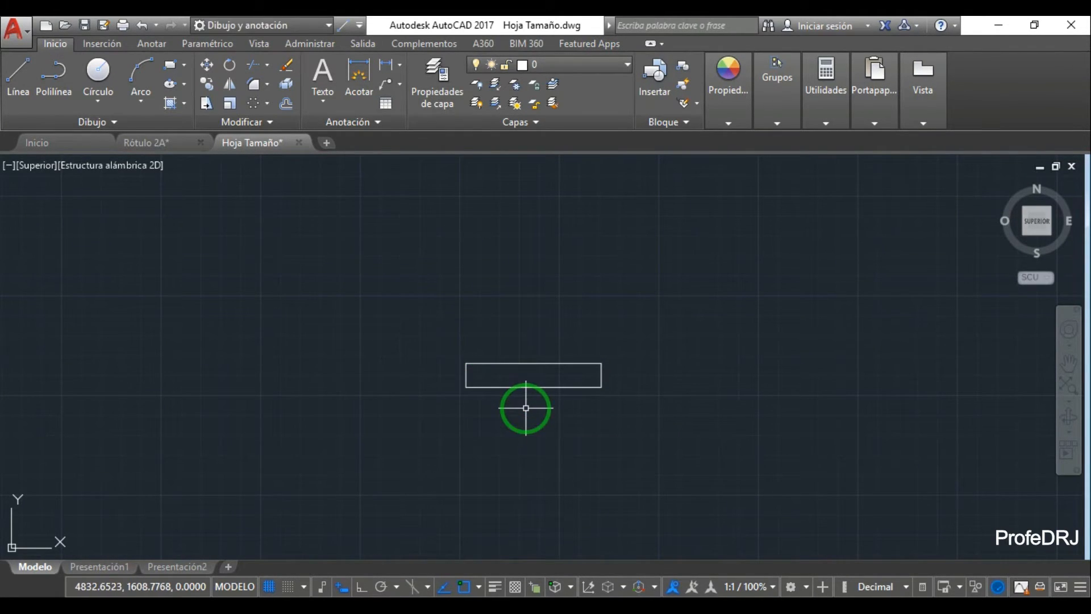
- Examine the existing title block beyond the A0 V sheet and its width and height dimensions
scroll(717, 324, "down", 4)
left_click(836, 329)
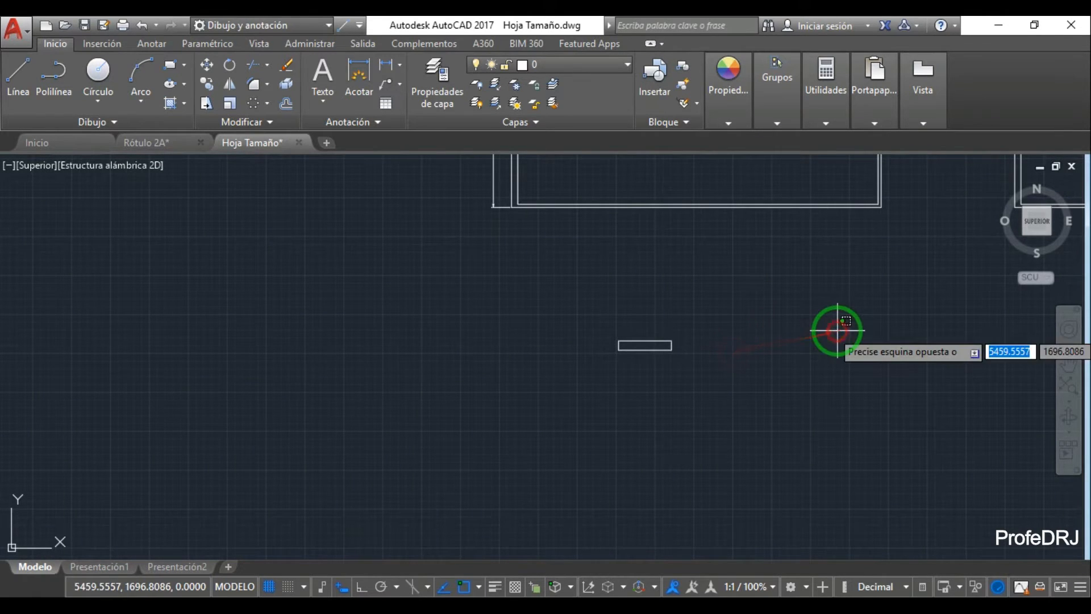
left_click(1068, 377)
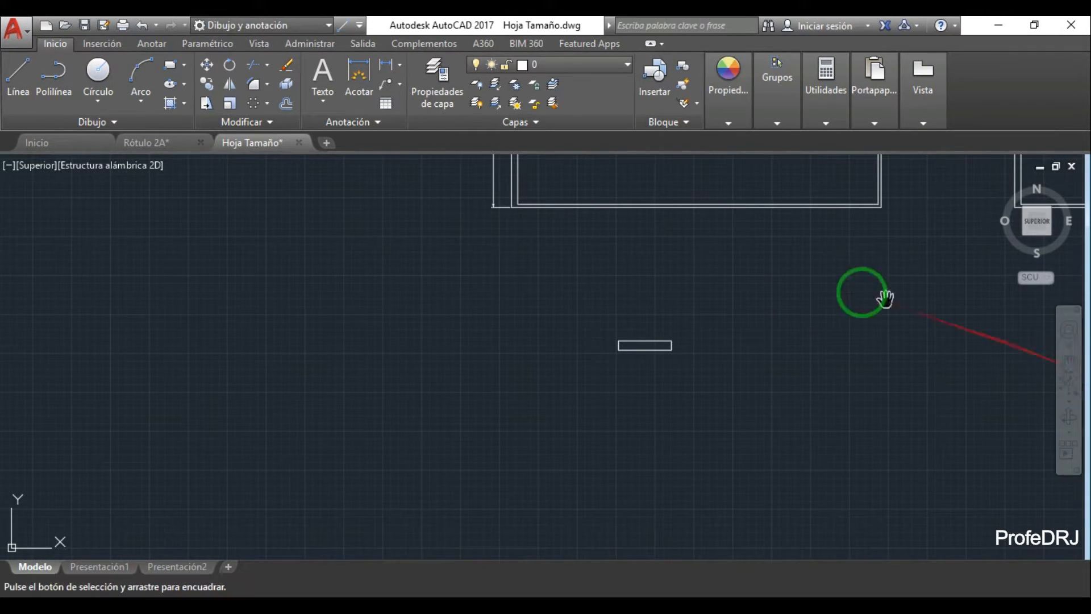
mouse_move(885, 297)
left_mouse_down()
mouse_move(755, 398)
mouse_move(577, 437)
left_mouse_up()
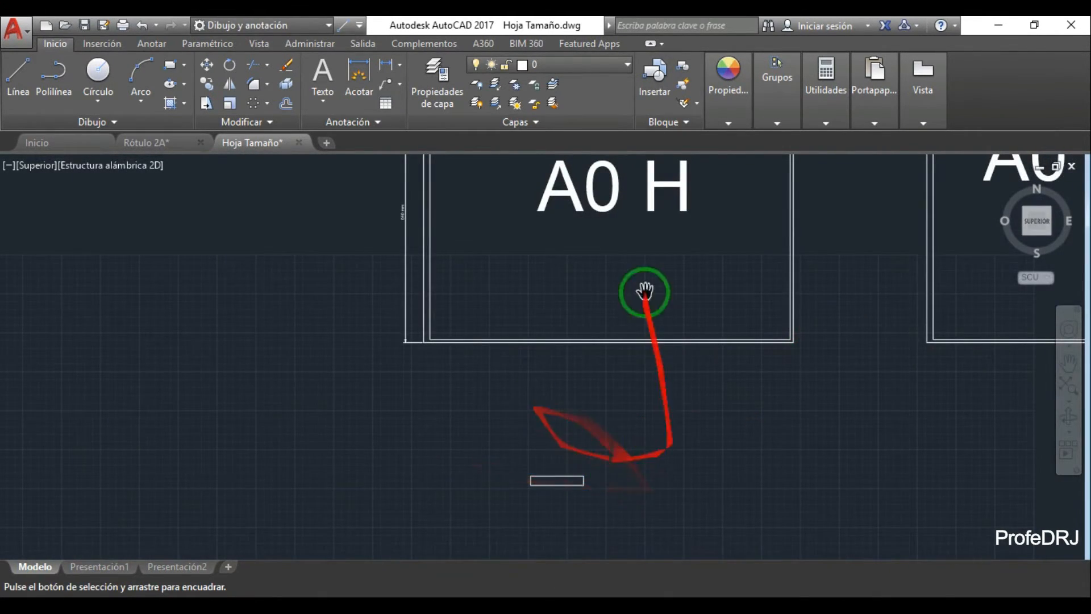
left_click_drag(640, 292, 632, 375)
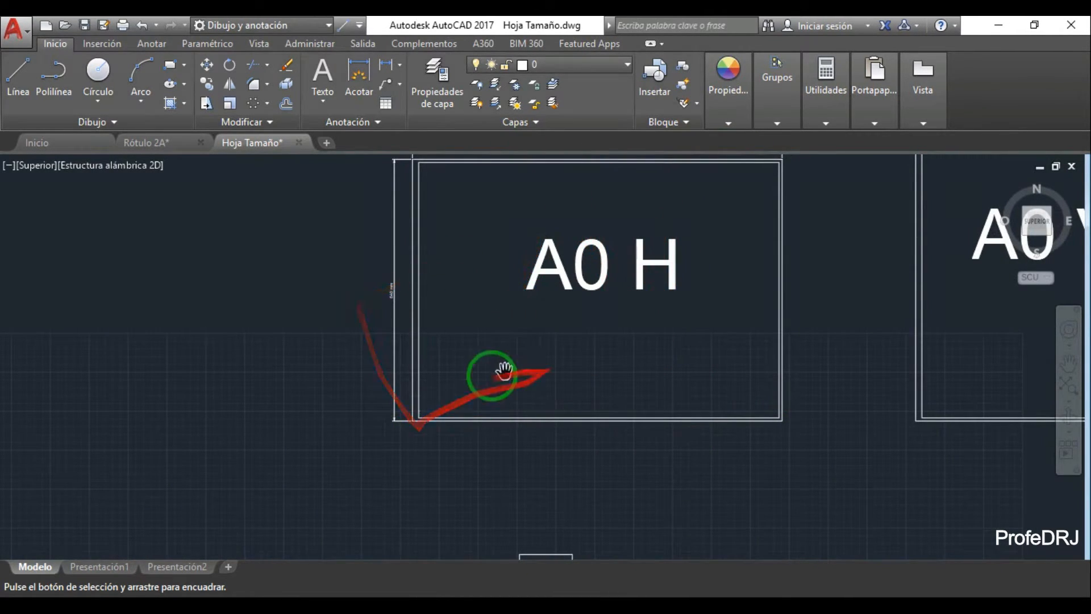
mouse_move(605, 445)
left_mouse_down()
mouse_move(563, 361)
mouse_move(557, 368)
left_mouse_up()
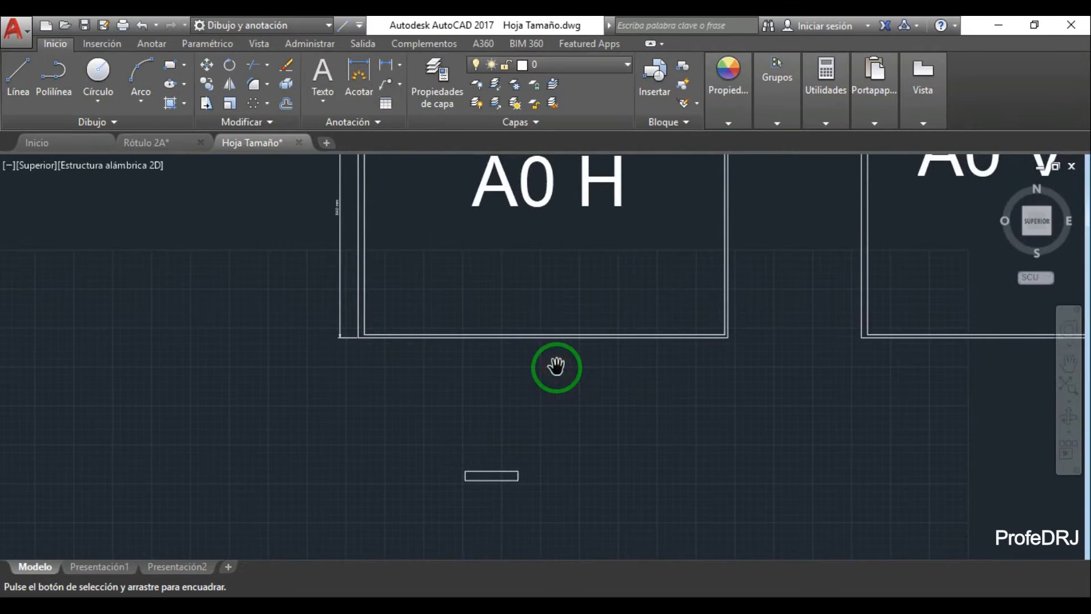
key("Escape")
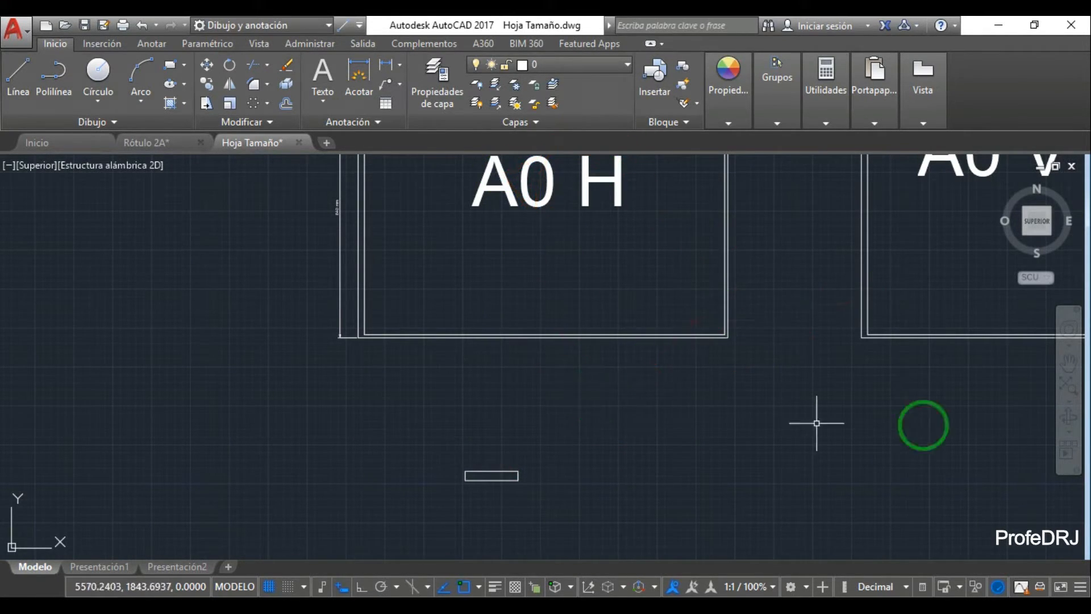
left_click(1067, 364)
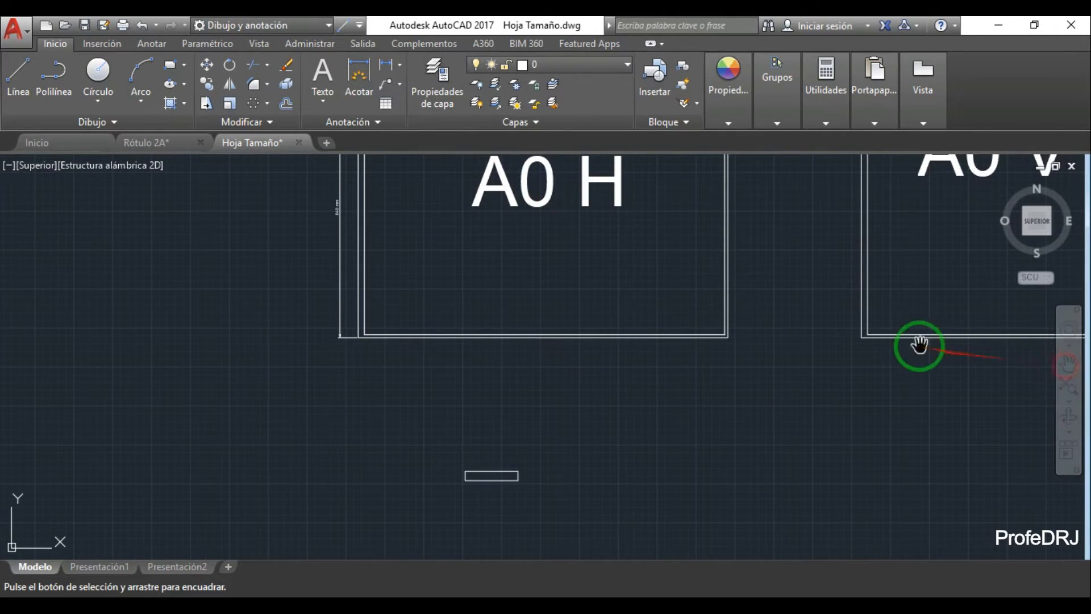
left_click_drag(916, 344, 530, 295)
scroll(528, 295, "down", 4)
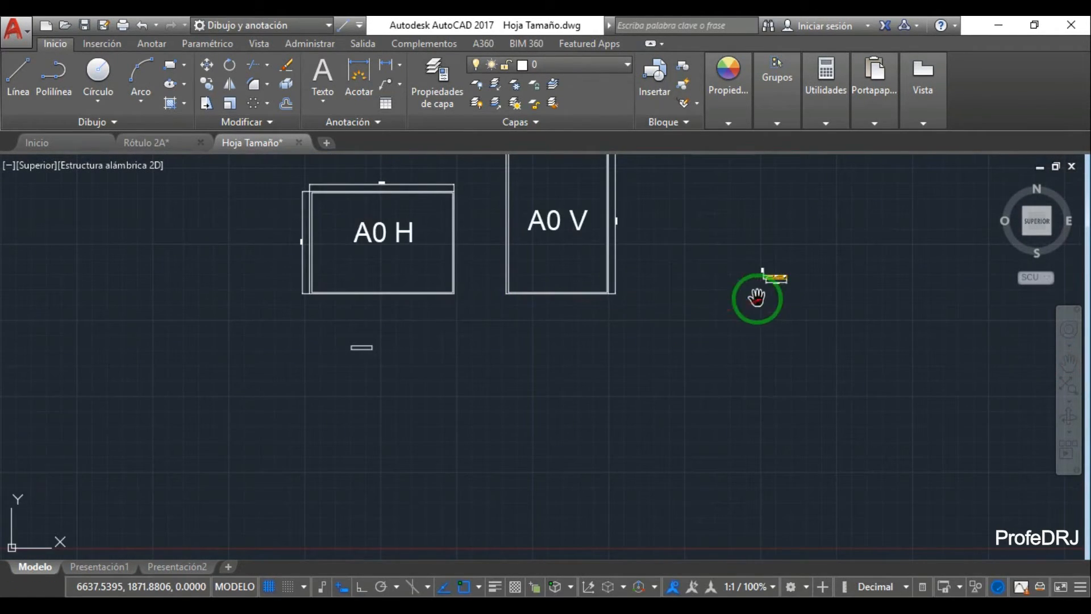
scroll(799, 270, "up", 6)
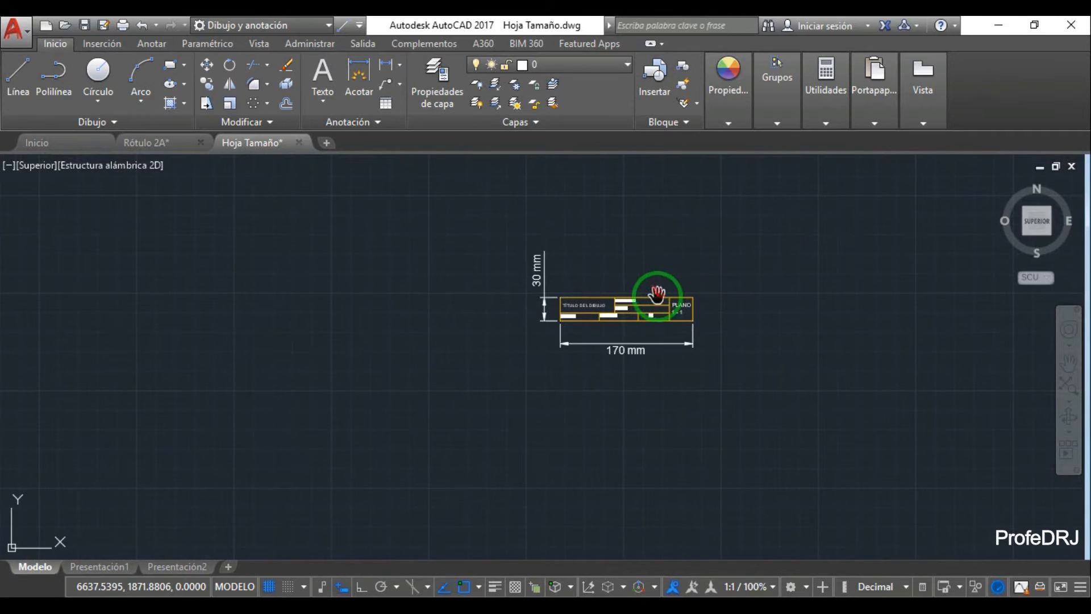
- Examine the existing title block's cells and text fields, from the drawing title to the sheet number, within its 170 x 30 mm outline
scroll(658, 293, "up", 6)
scroll(648, 301, "down", 4)
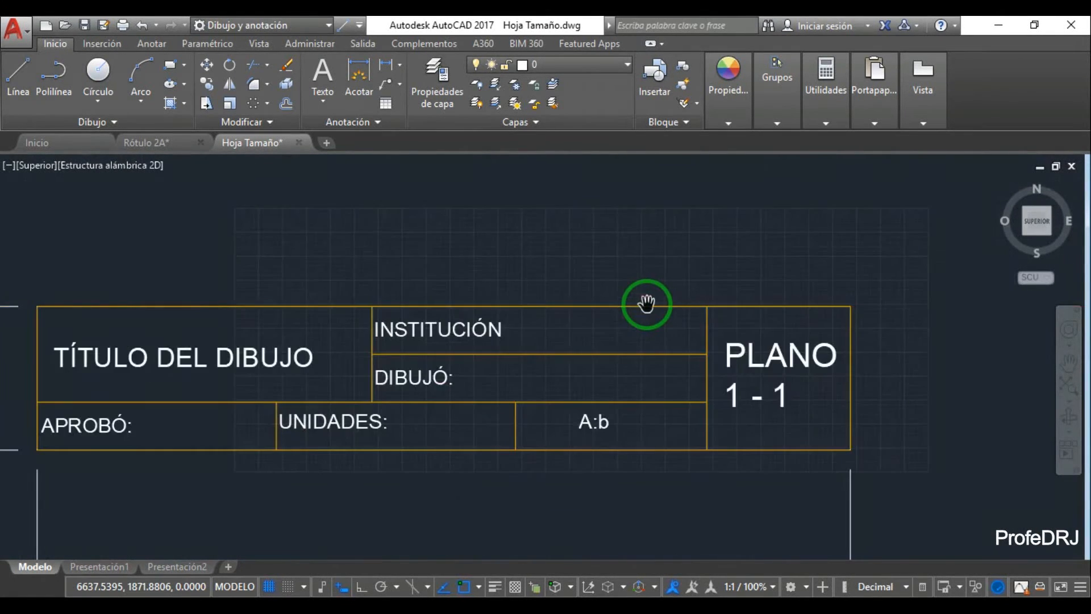
scroll(630, 359, "down", 4)
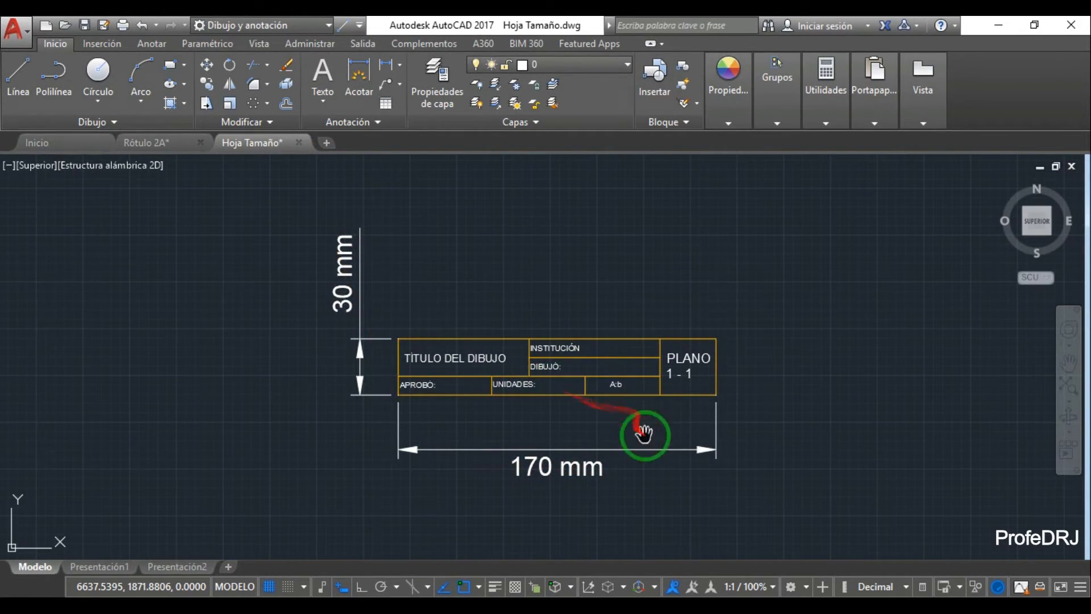
scroll(624, 390, "up", 4)
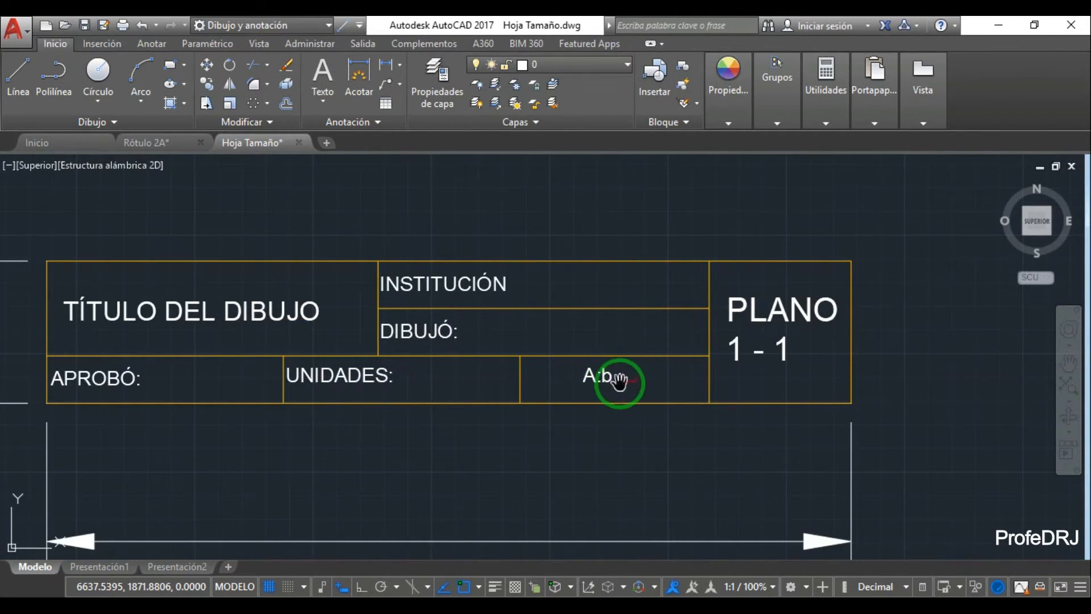
middle_click_drag(643, 389, 597, 398)
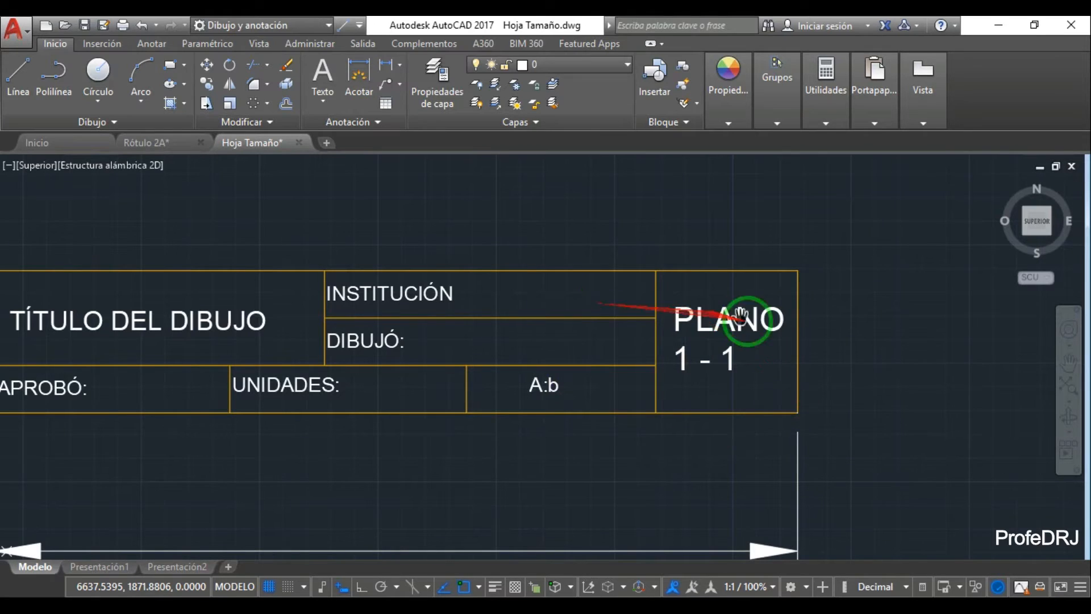
scroll(763, 377, "down", 4)
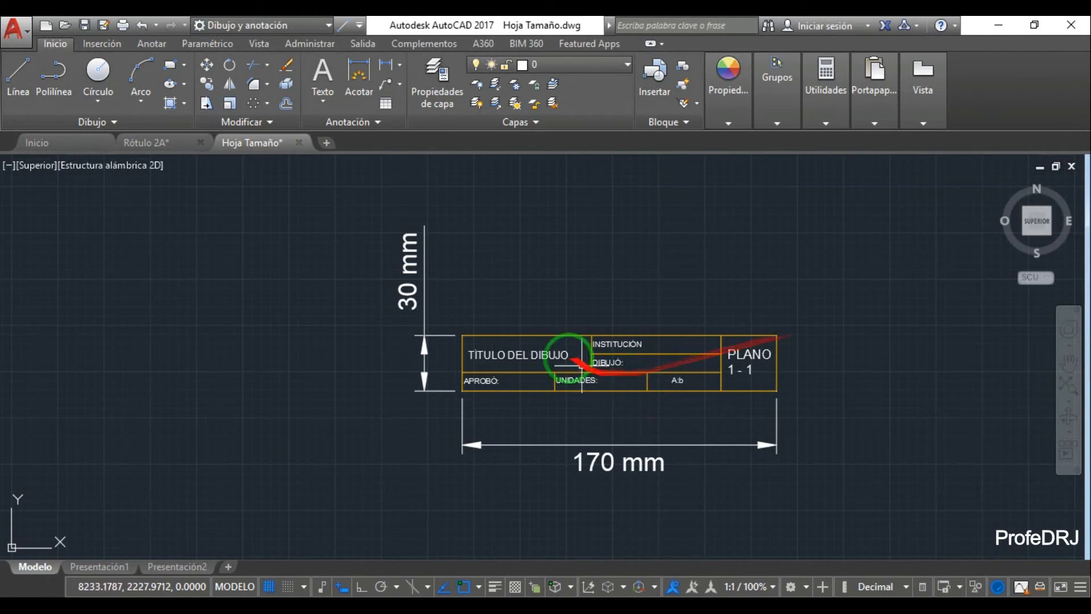
left_click(801, 332)
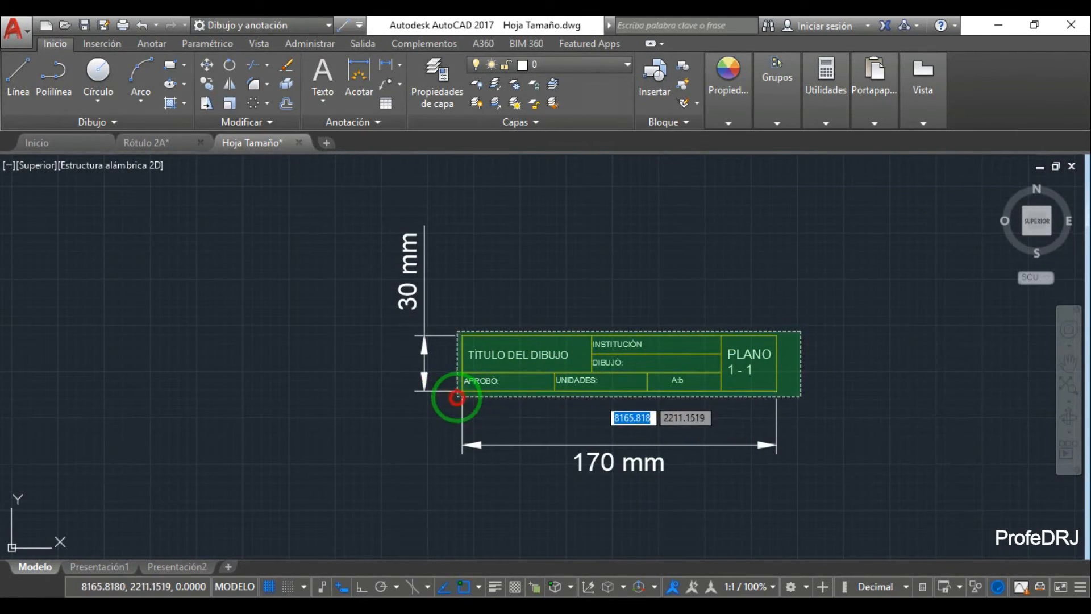
left_click(455, 395)
key("Escape")
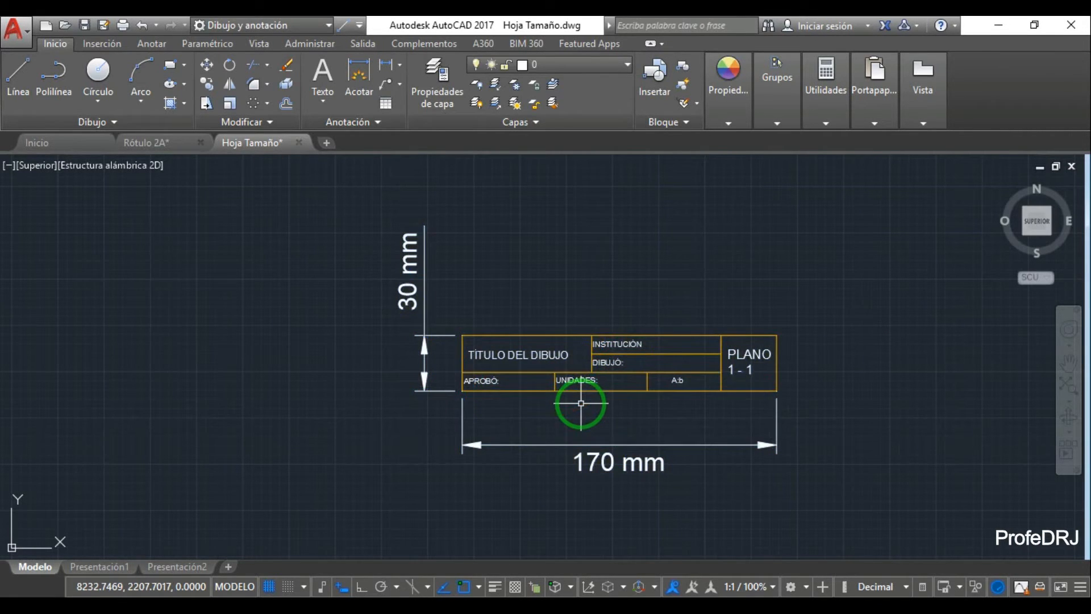
- Delete the 30 mm height and 170 mm width dimensions around the existing title block
left_click(421, 317)
left_click(399, 293)
key("Delete")
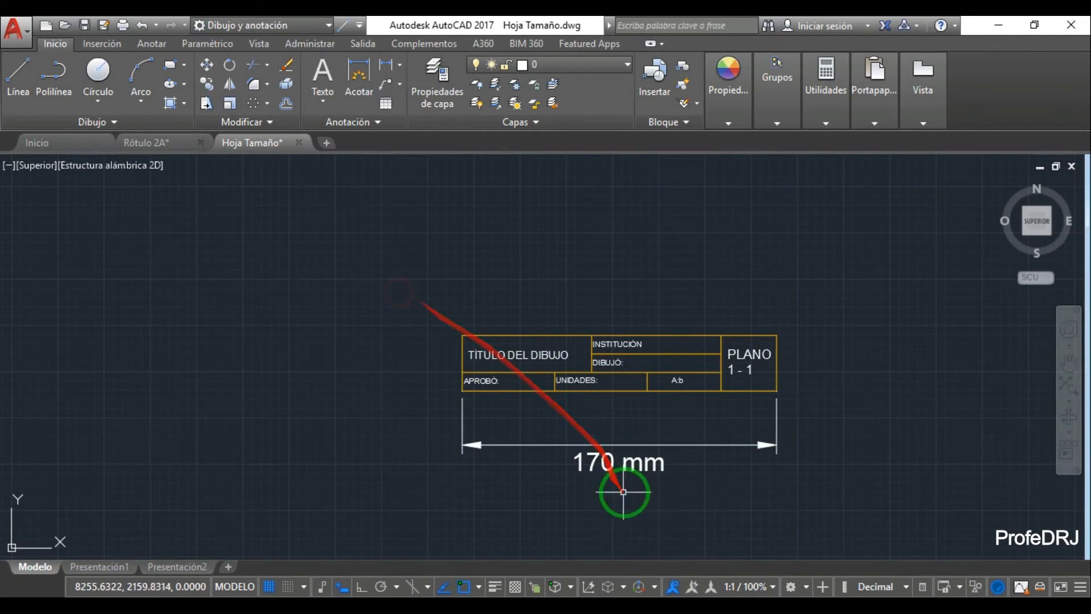
left_click(617, 459)
key("Delete")
- Copy the whole title block by its lower right corner onto the inner frame's lower right corner in the horizontal ISO 5457 sample sheet
left_click(448, 286)
left_click(852, 458)
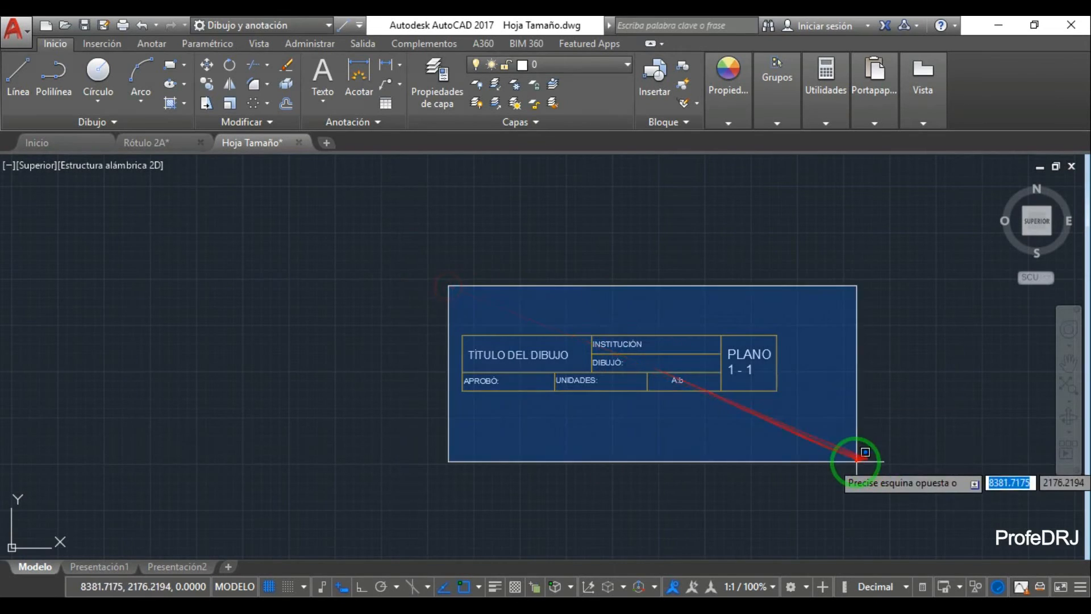
left_click(226, 91)
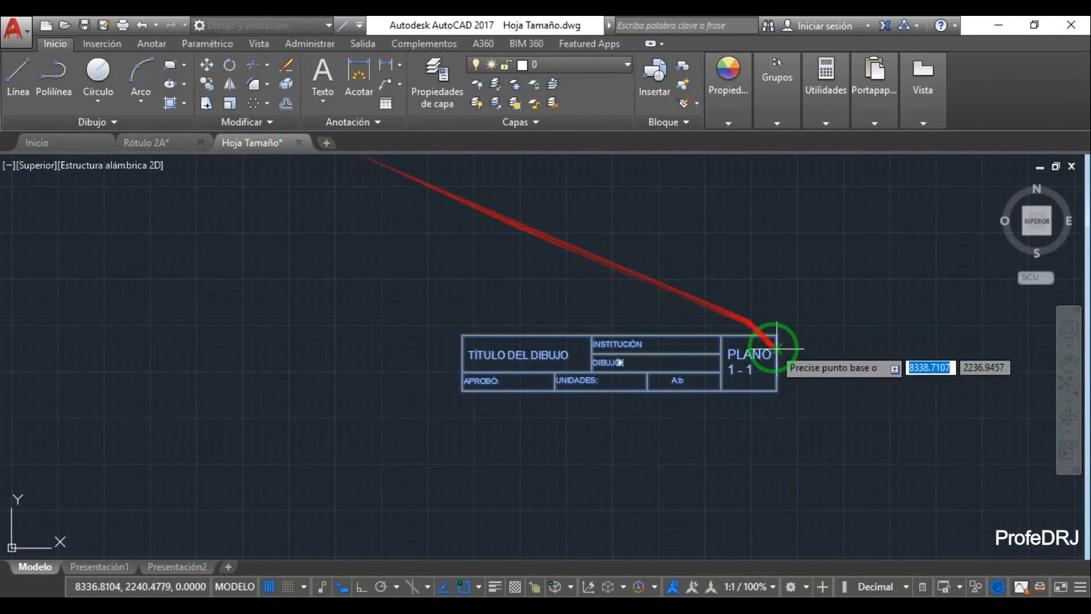
left_click(777, 391)
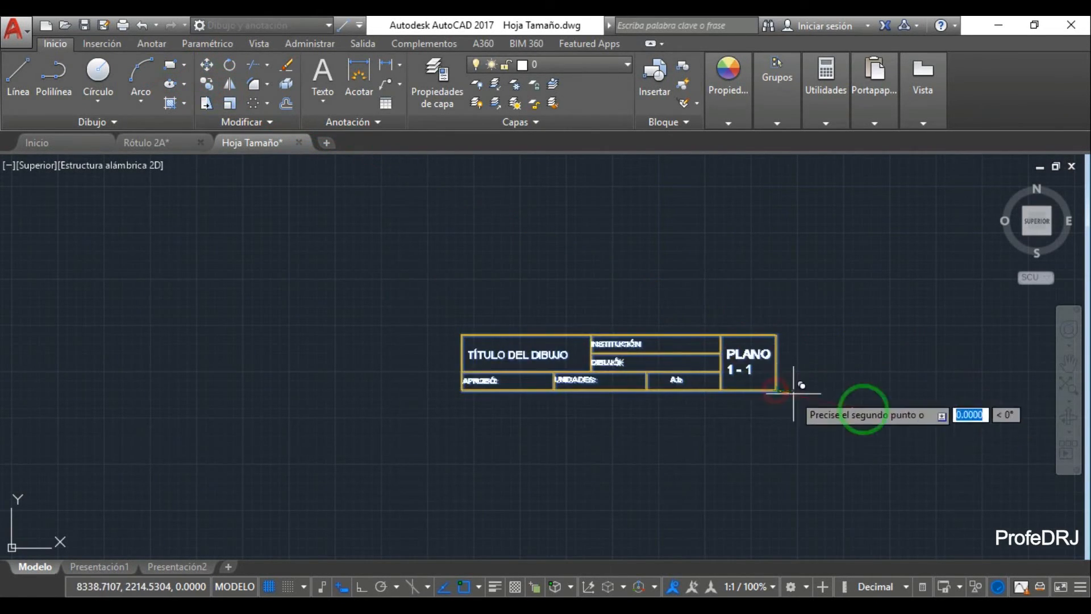
left_click(1069, 363)
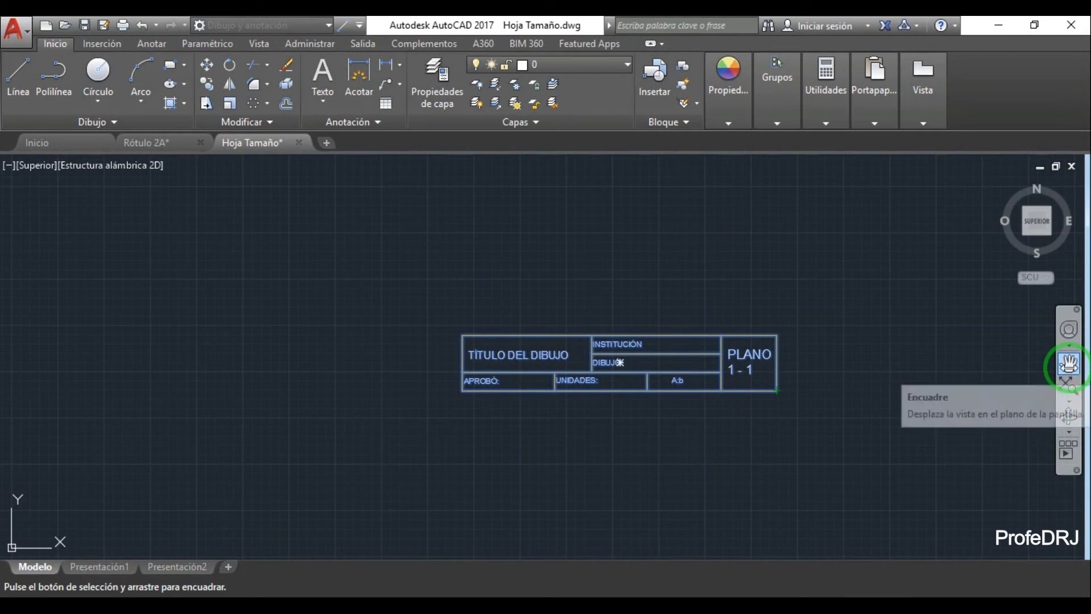
scroll(802, 360, "down", 4)
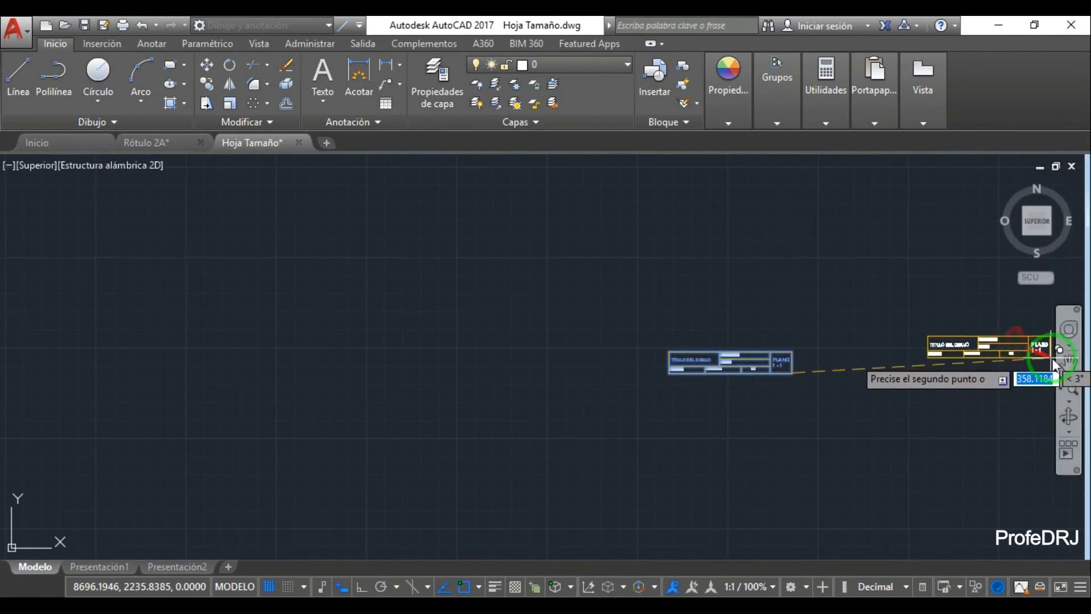
left_click(1055, 364)
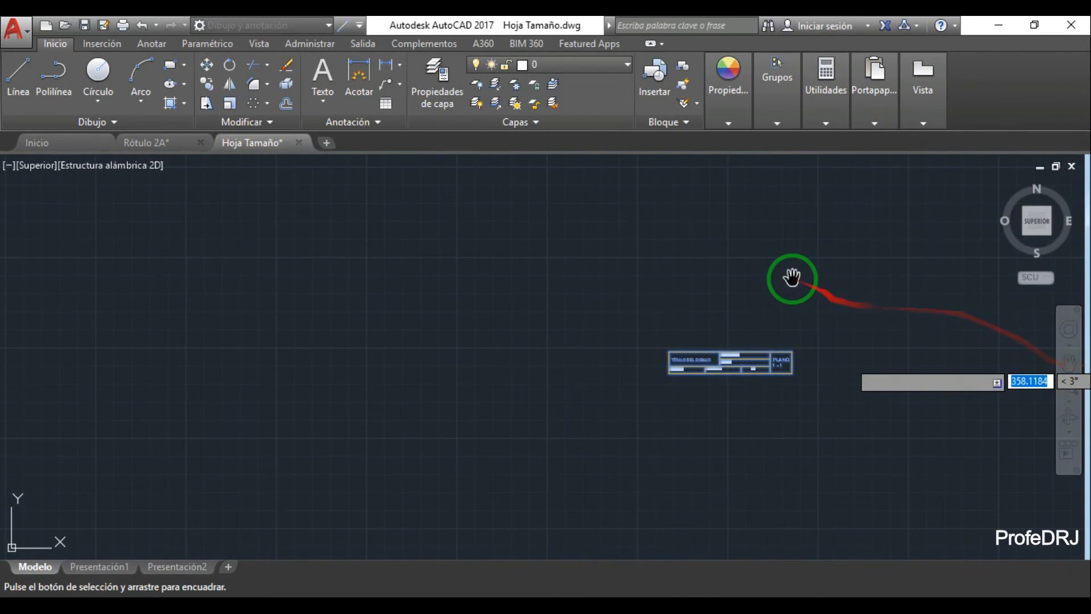
left_click_drag(792, 278, 785, 406)
scroll(693, 221, "down", 6)
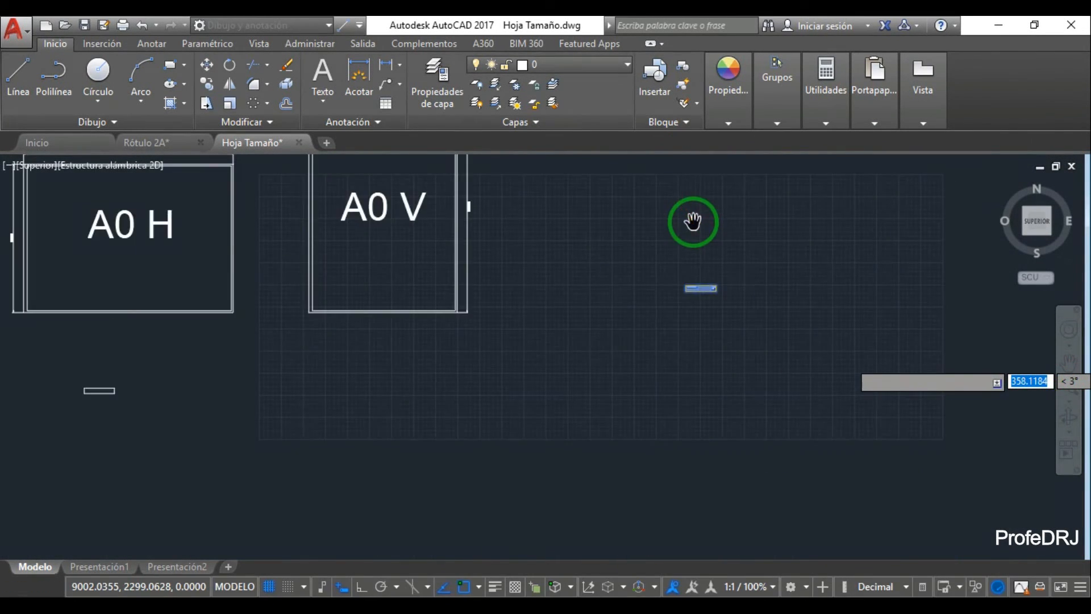
left_click_drag(693, 222, 628, 470)
scroll(809, 305, "down", 6)
left_click_drag(909, 275, 592, 350)
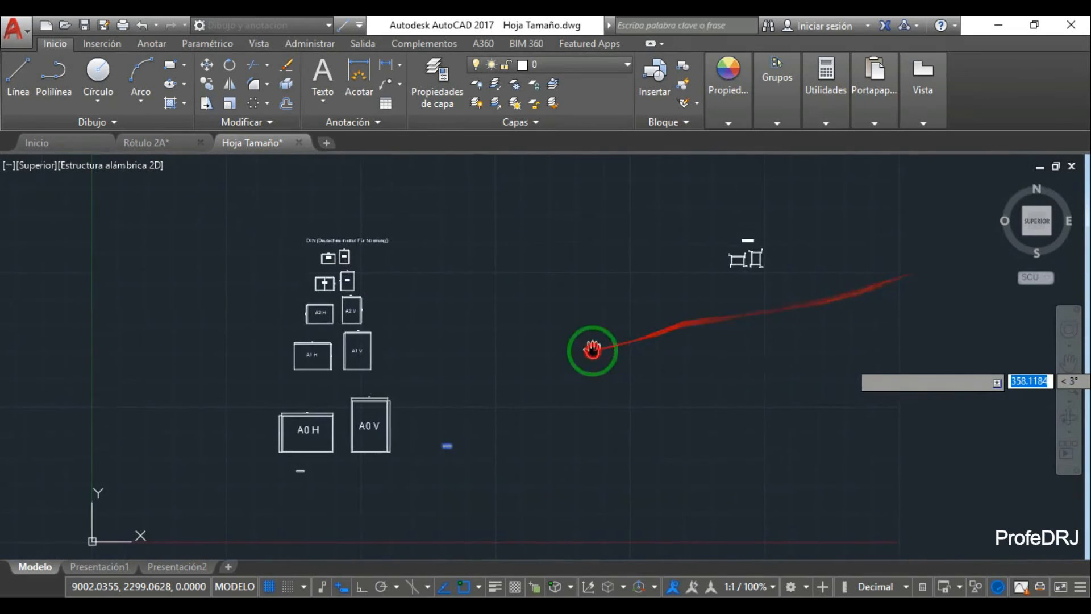
scroll(760, 244, "up", 14)
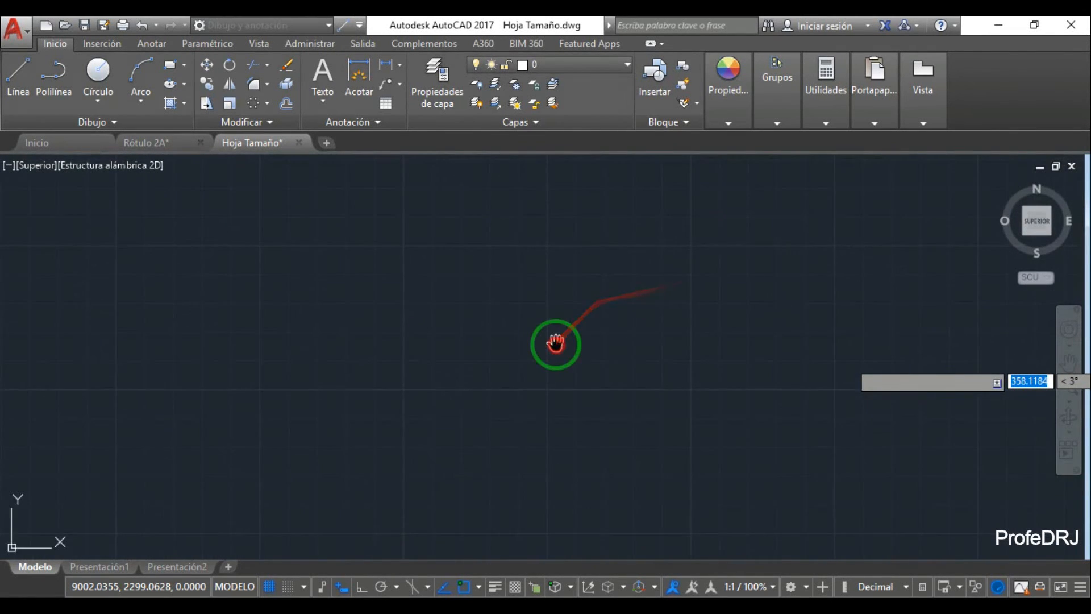
scroll(511, 344, "down", 8)
left_click_drag(402, 434, 624, 253)
middle_click_drag(623, 253, 409, 343)
scroll(409, 346, "up", 8)
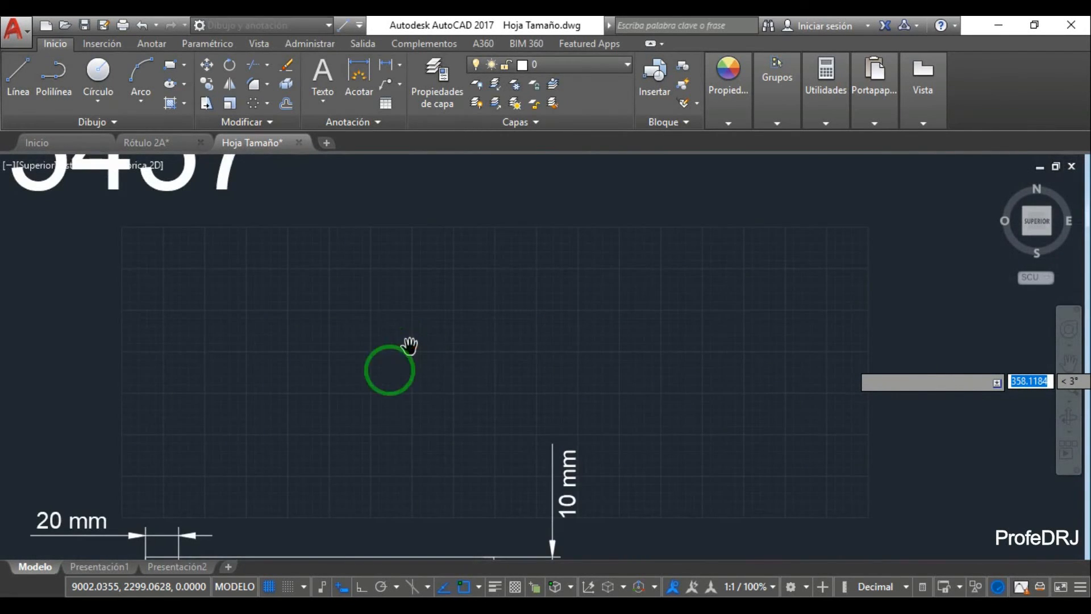
middle_click_drag(370, 397, 623, 241)
middle_click_drag(407, 417, 594, 205)
middle_click_drag(358, 407, 663, 187)
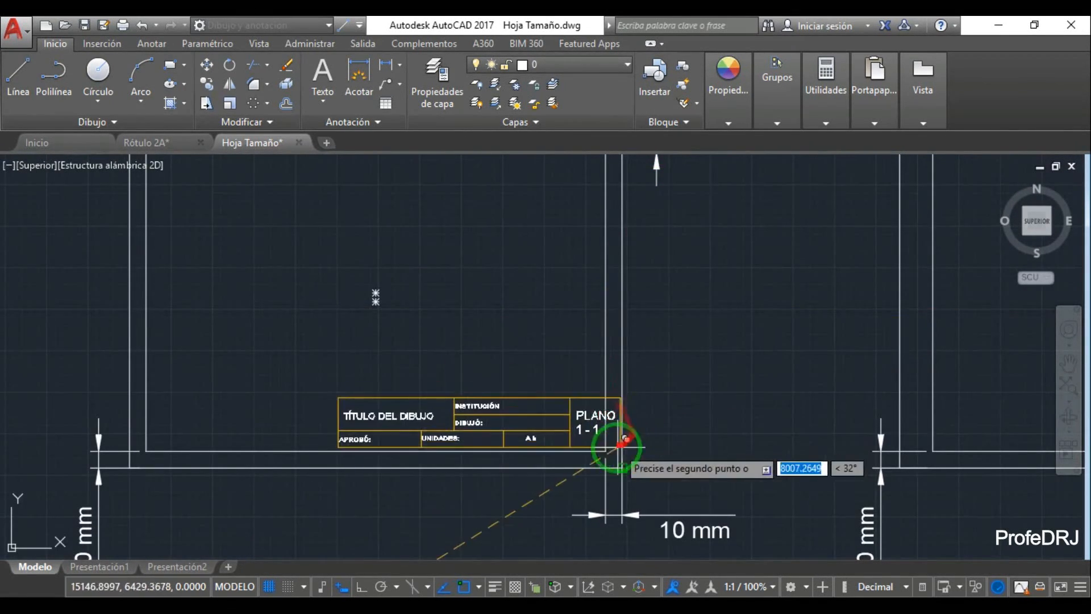
- Place another title block copy at the inner frame's lower right corner in the vertical ISO 5457 sample sheet and end the copying
left_click(1067, 370)
left_click_drag(929, 419, 553, 369)
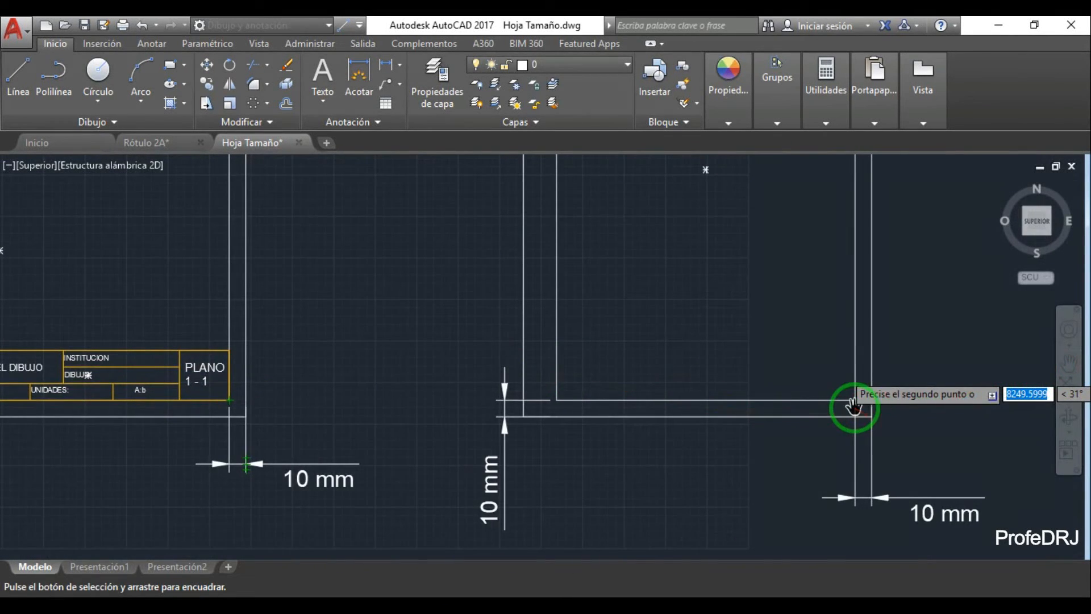
key("Escape")
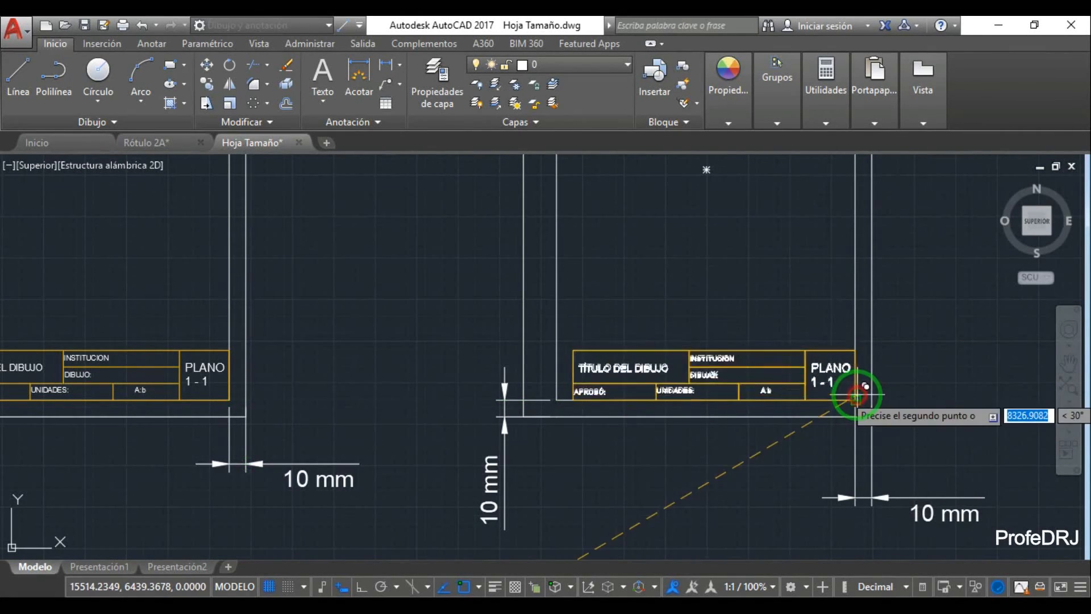
key("Escape")
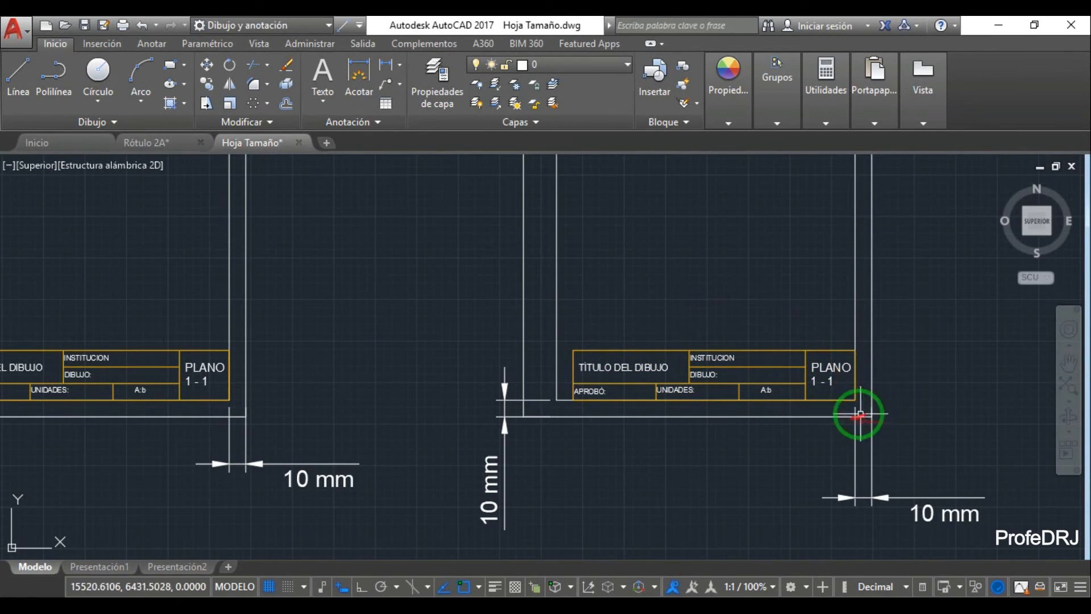
- Examine how the title blocks sit inside the margin frames of the horizontal and vertical ISO 5457 sample sheets
left_click(1069, 362)
mouse_move(585, 336)
left_mouse_down()
mouse_move(836, 358)
mouse_move(877, 451)
mouse_move(843, 392)
mouse_move(858, 404)
left_mouse_up()
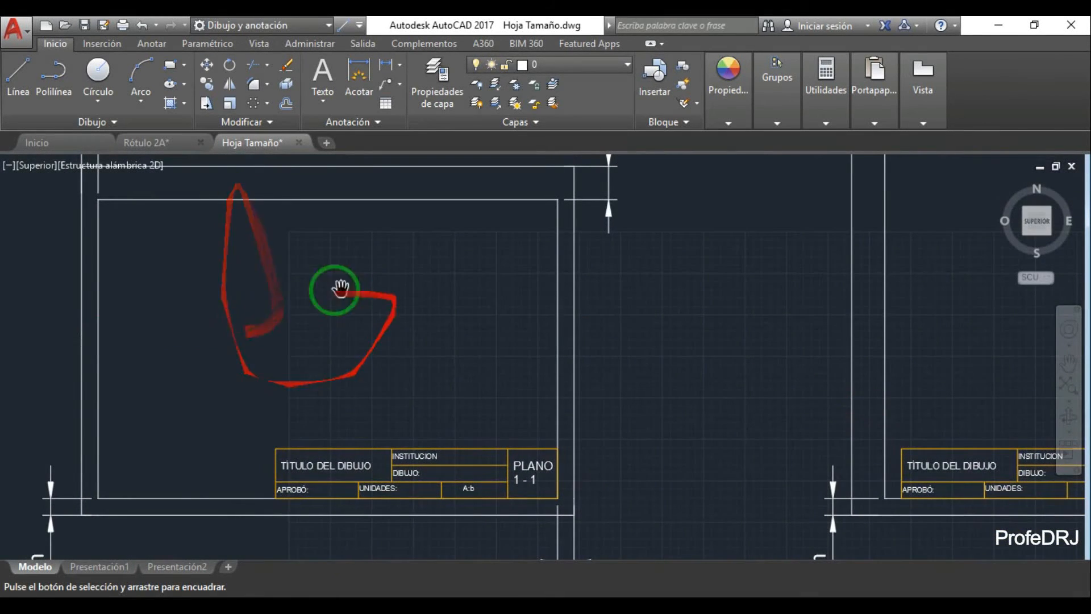
left_click_drag(529, 361, 186, 421)
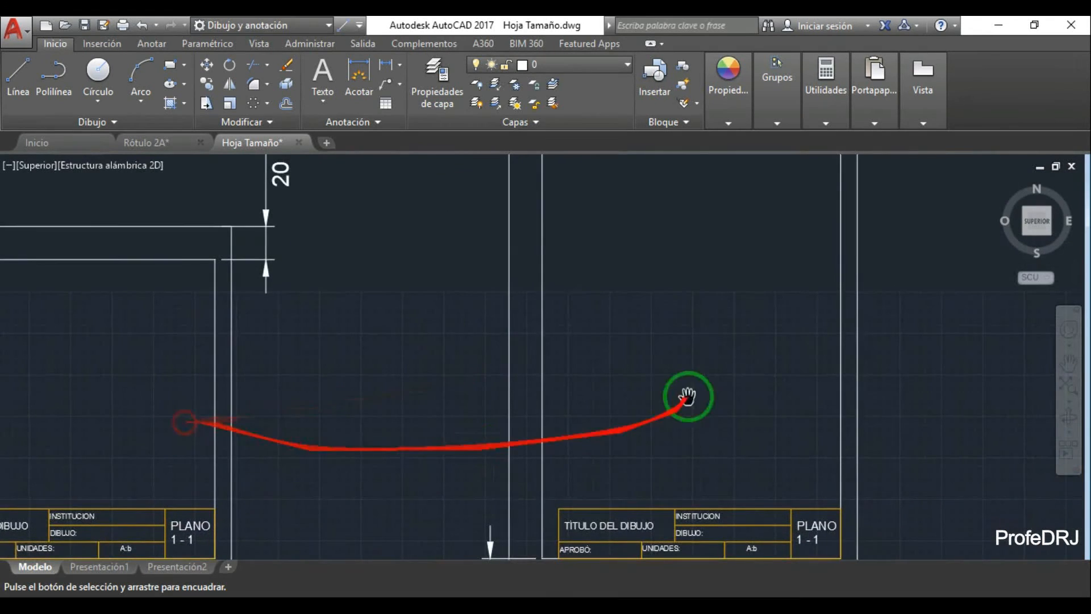
scroll(666, 314, "up", 4)
scroll(652, 320, "down", 5)
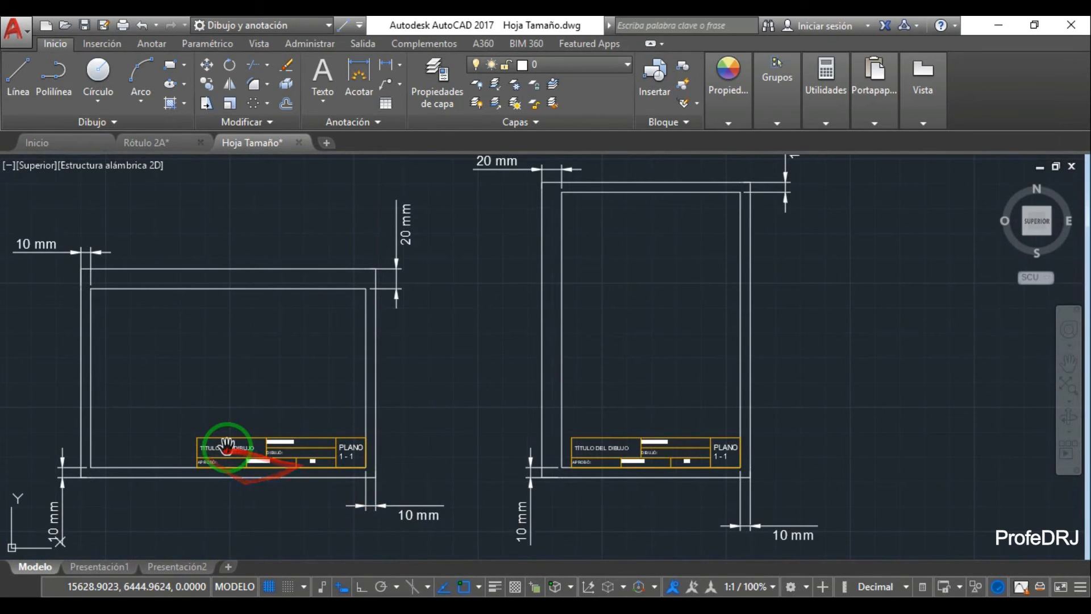
middle_click_drag(232, 447, 362, 394)
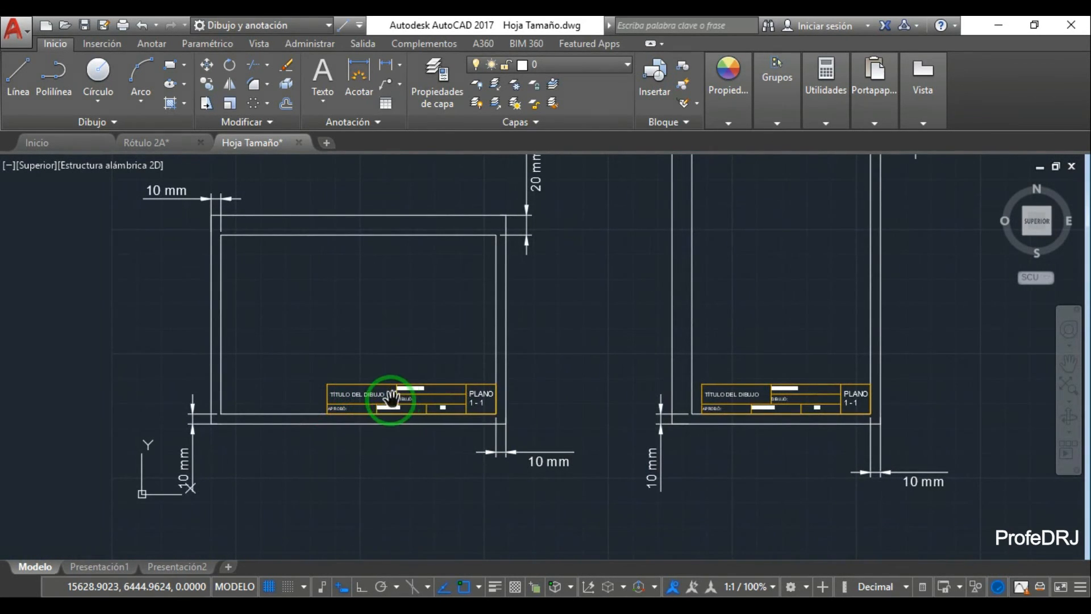
- Copy the original title block by its lower right corner onto the inner frame's lower right corner in the A0 V sheet
scroll(503, 397, "down", 8)
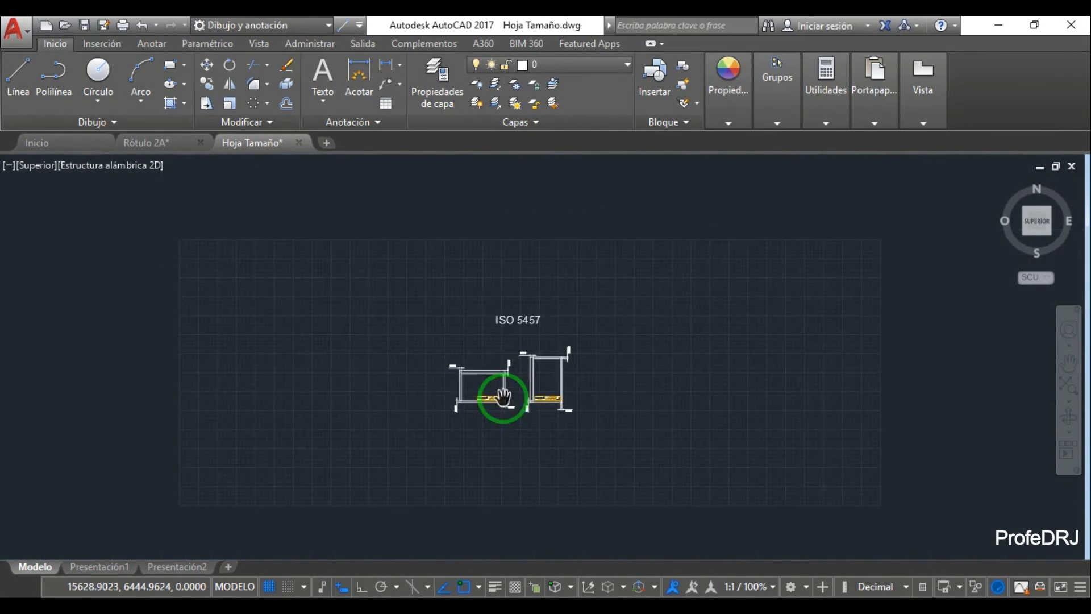
mouse_move(504, 394)
middle_mouse_down()
mouse_move(864, 329)
mouse_move(966, 267)
middle_mouse_up()
middle_click_drag(618, 485, 731, 359)
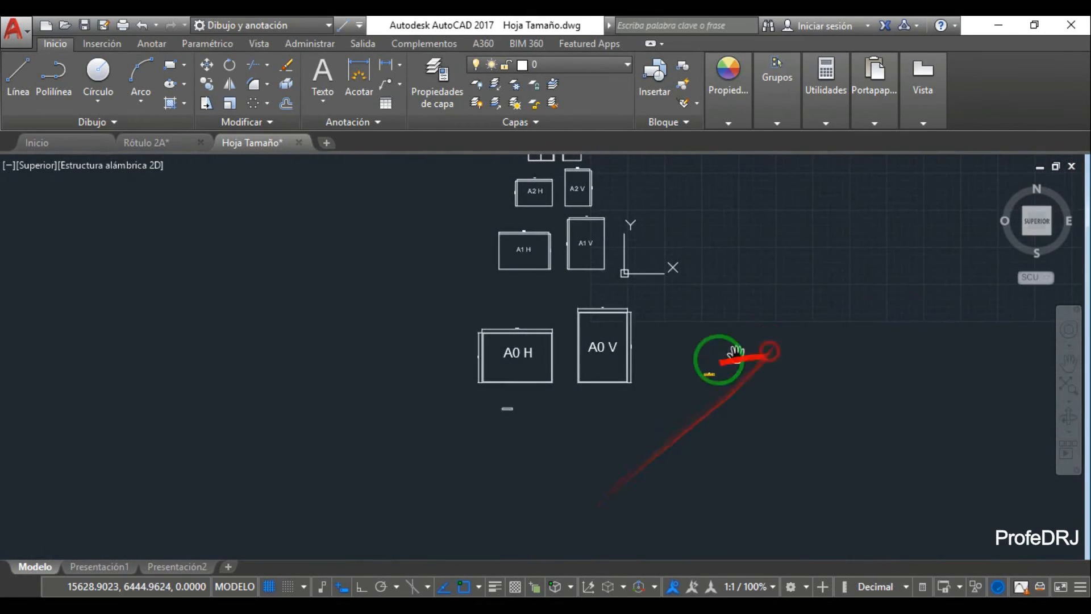
scroll(739, 390, "up", 4)
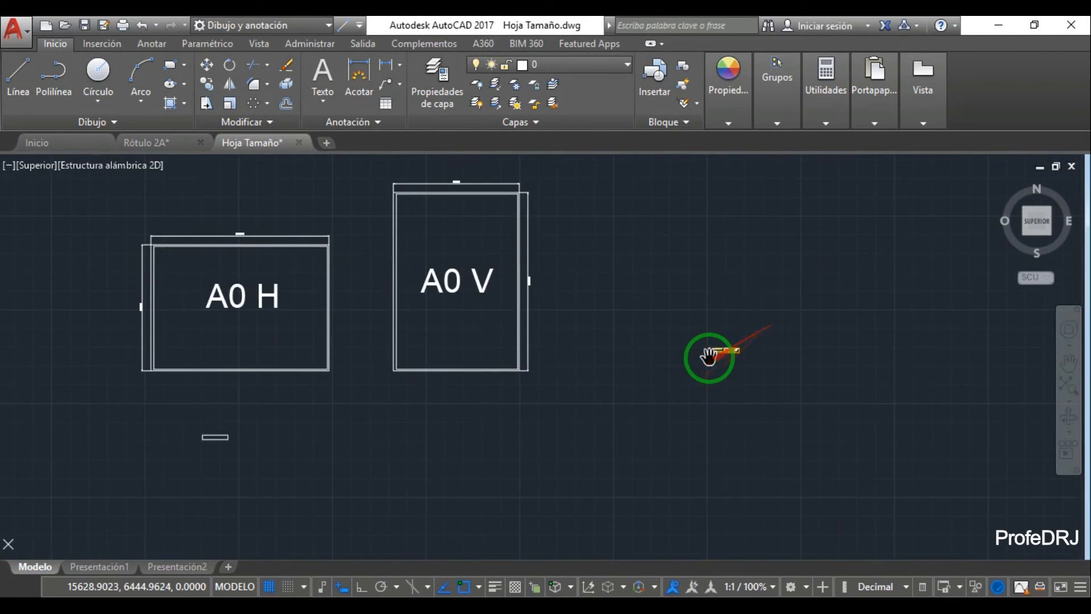
scroll(709, 356, "up", 6)
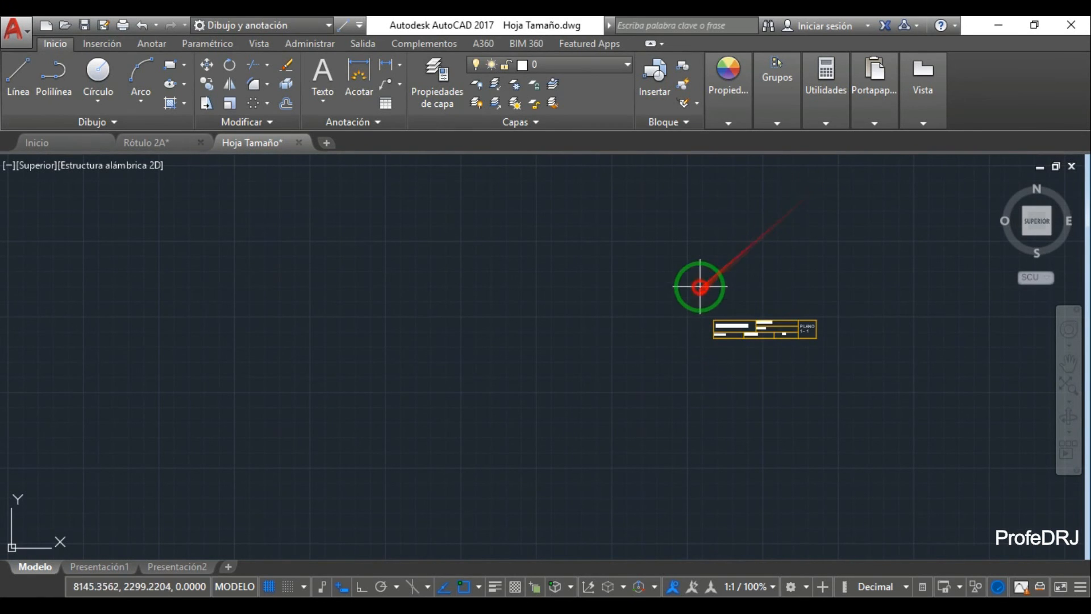
left_click(700, 286)
left_click(830, 358)
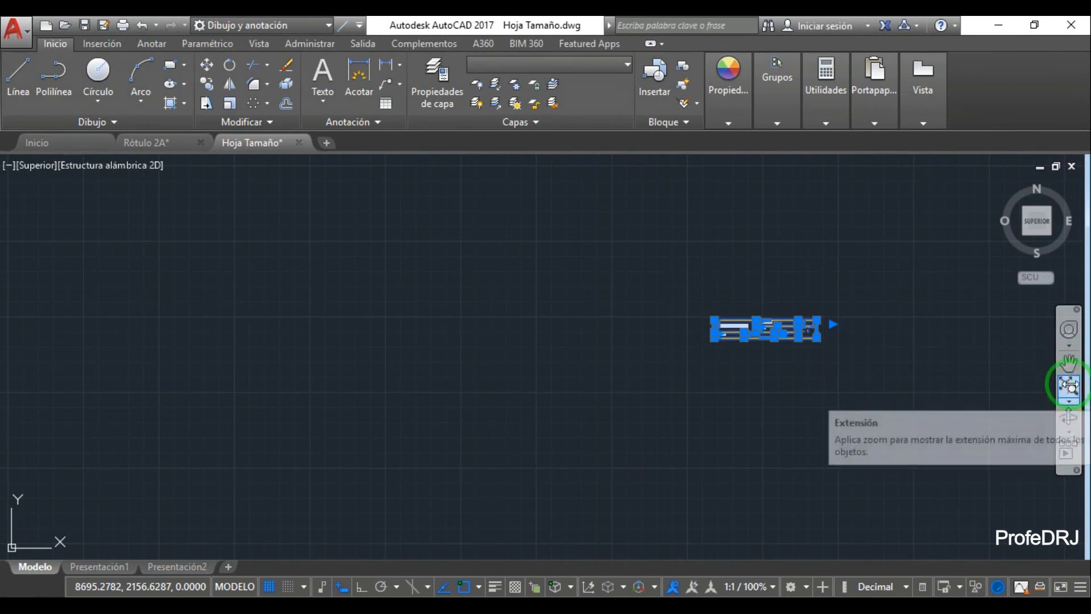
left_click(200, 84)
left_click(817, 335)
scroll(487, 328, "down", 4)
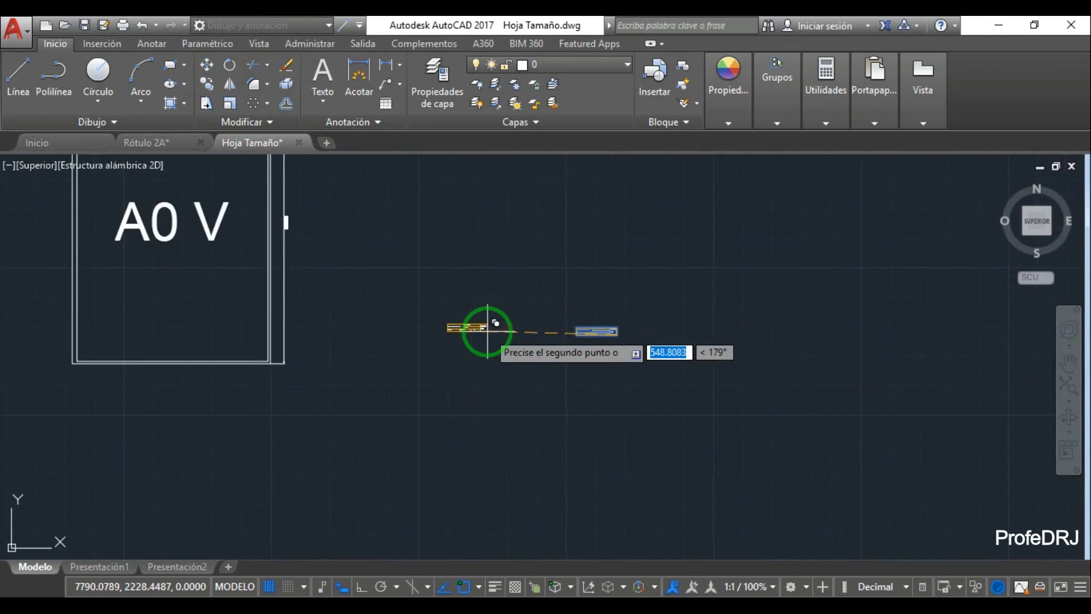
scroll(271, 350, "up", 5)
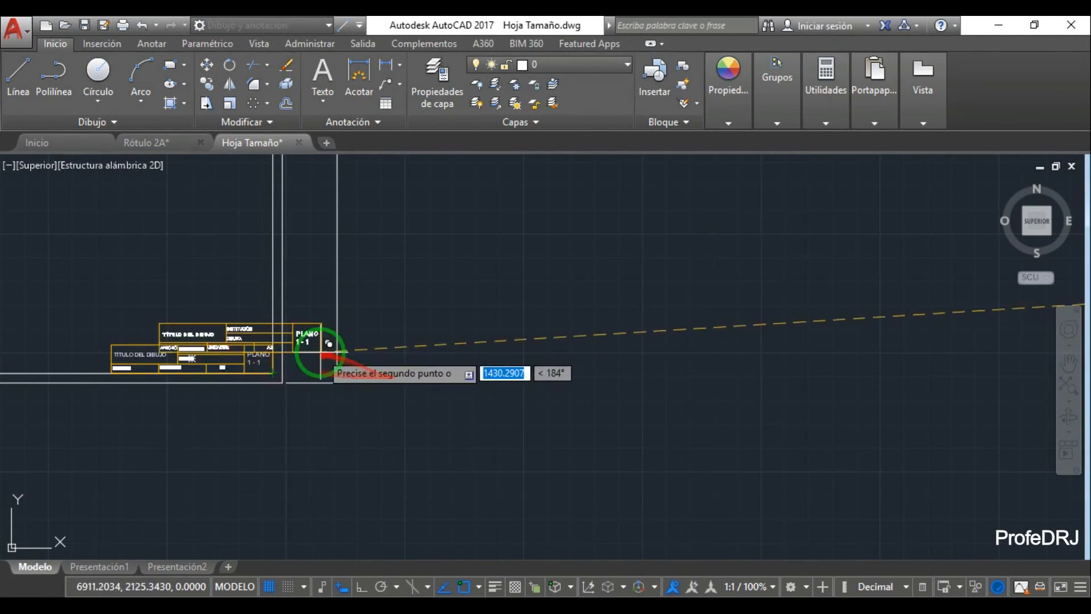
- Place another title block copy at the inner frame's lower right corner in the A0 H sheet and end the copying
scroll(318, 350, "down", 5)
scroll(318, 350, "down", 2)
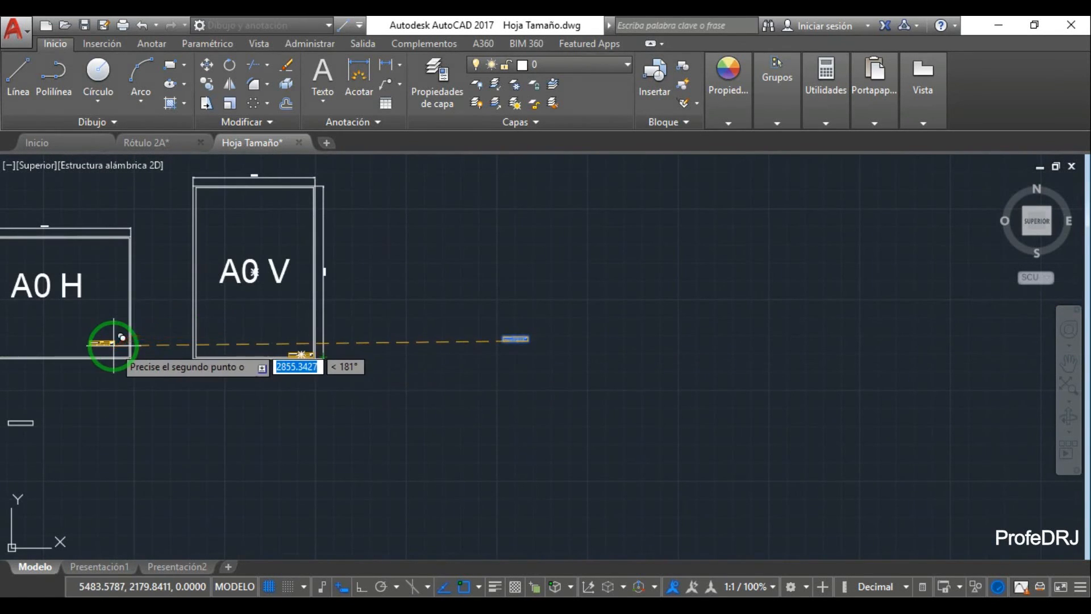
scroll(115, 344, "up", 6)
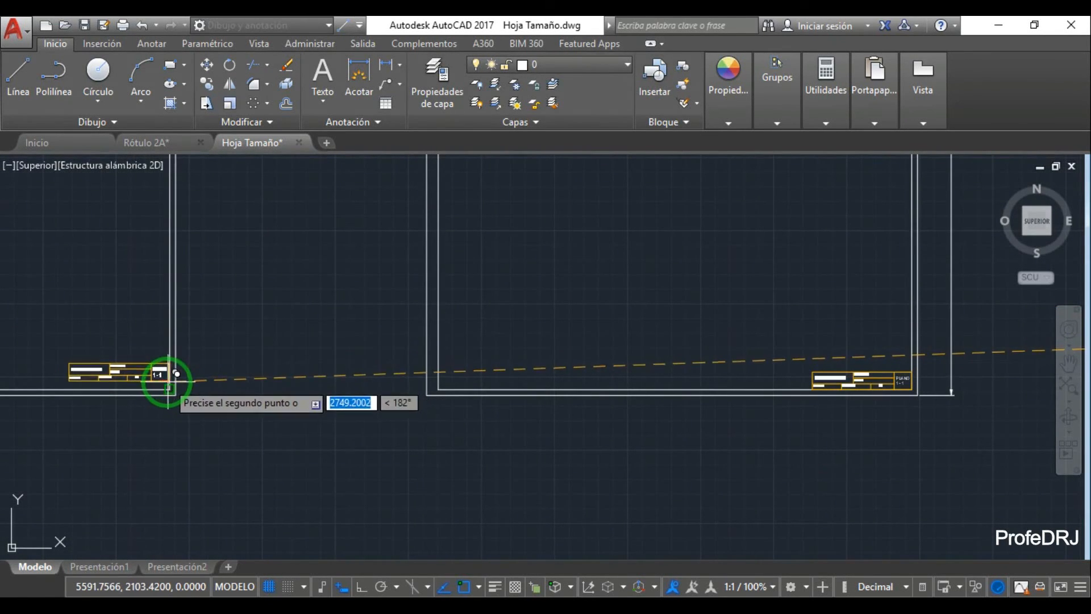
left_click(166, 383)
key("Escape")
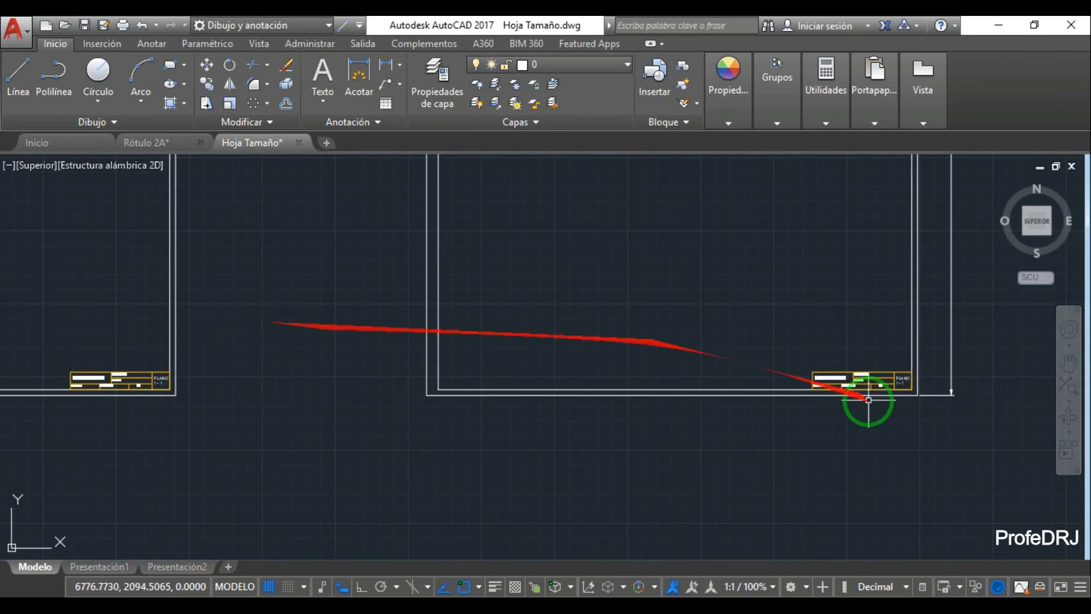
- Examine the title blocks in the A0 H and A0 V sheets, and inspect the title block's fields up close inside its margin frame
left_click(1067, 359)
mouse_move(574, 228)
left_mouse_down()
mouse_move(939, 358)
mouse_move(1002, 362)
left_mouse_up()
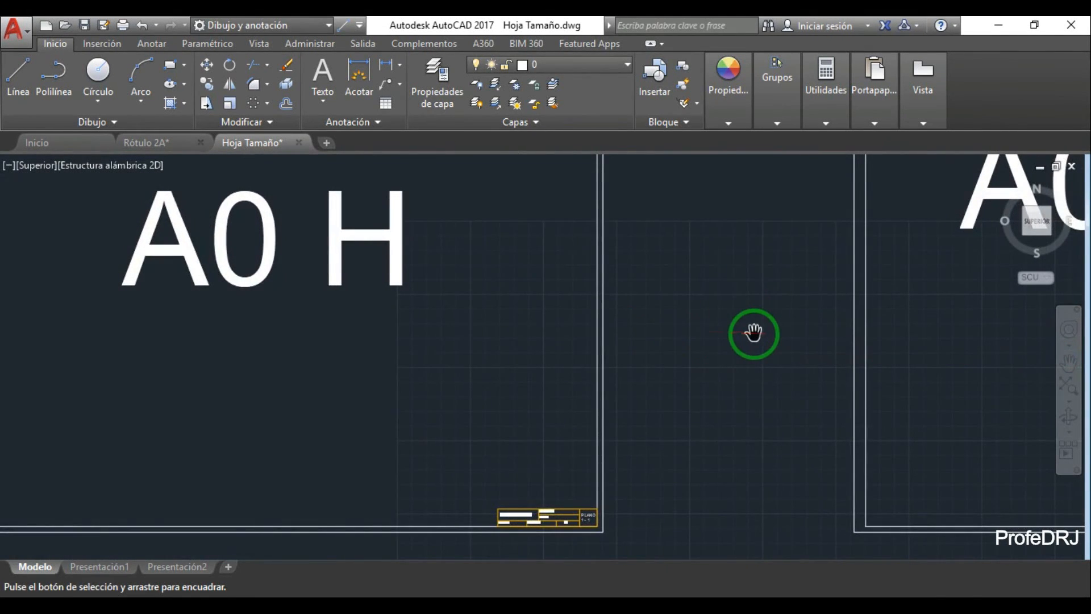
scroll(755, 331, "up", 2)
scroll(568, 358, "down", 4)
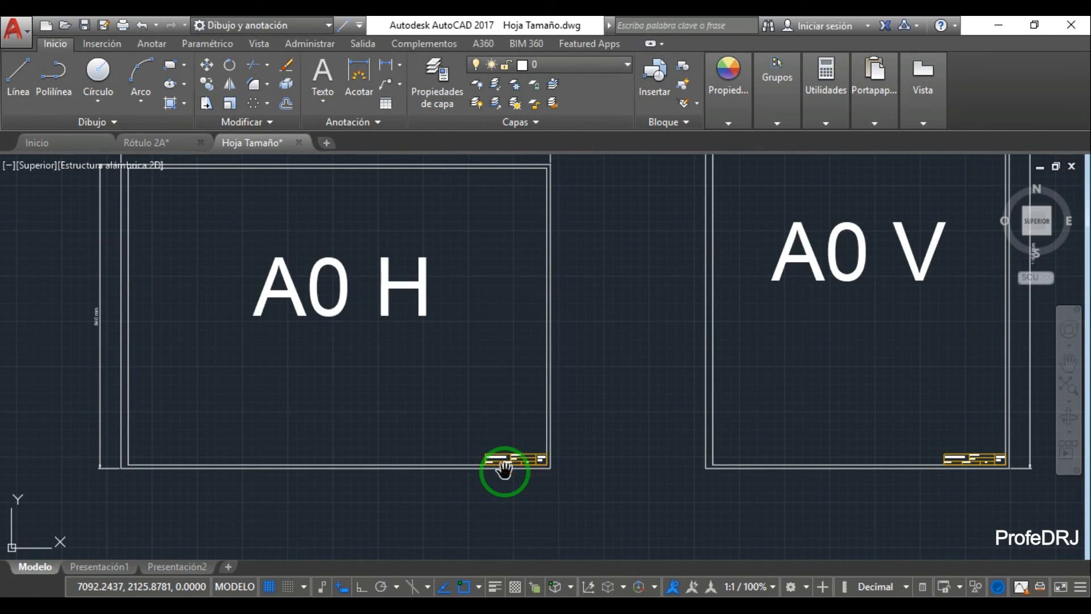
scroll(513, 460, "up", 5)
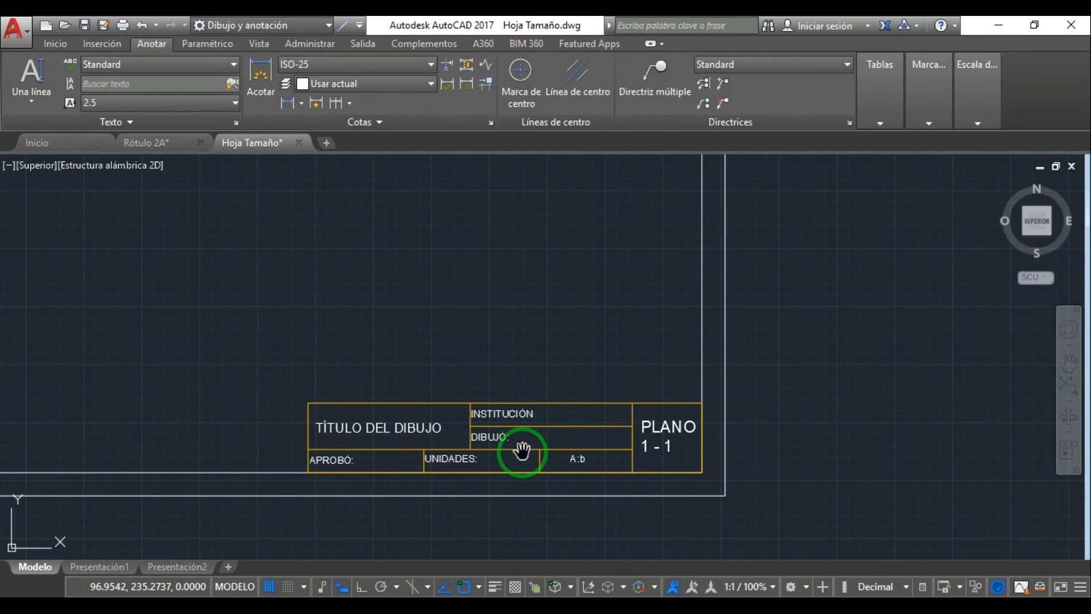
left_click_drag(555, 382, 750, 397)
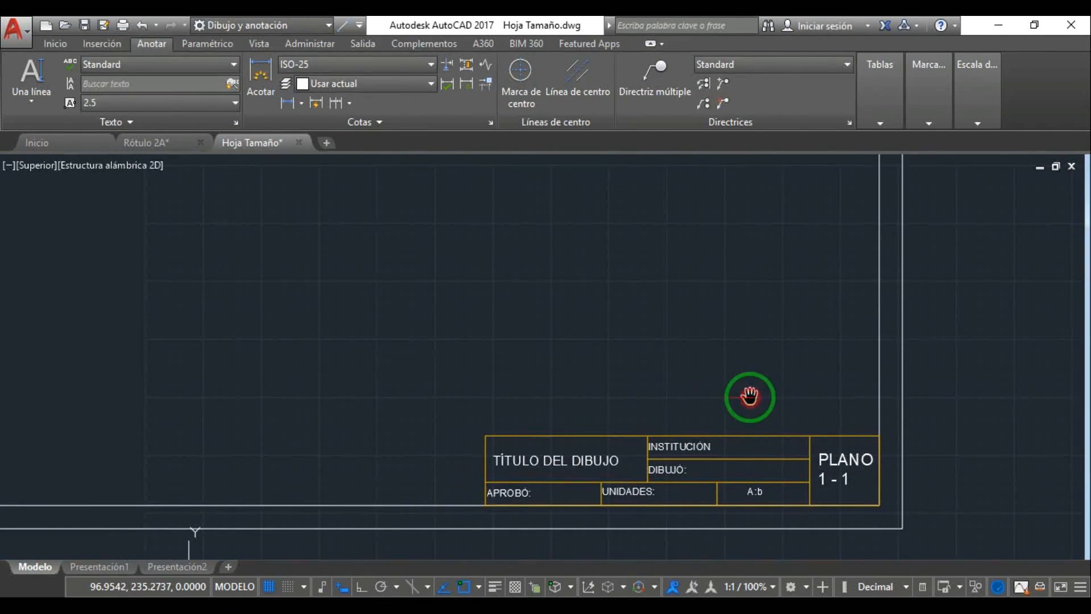
left_click_drag(577, 330, 665, 326)
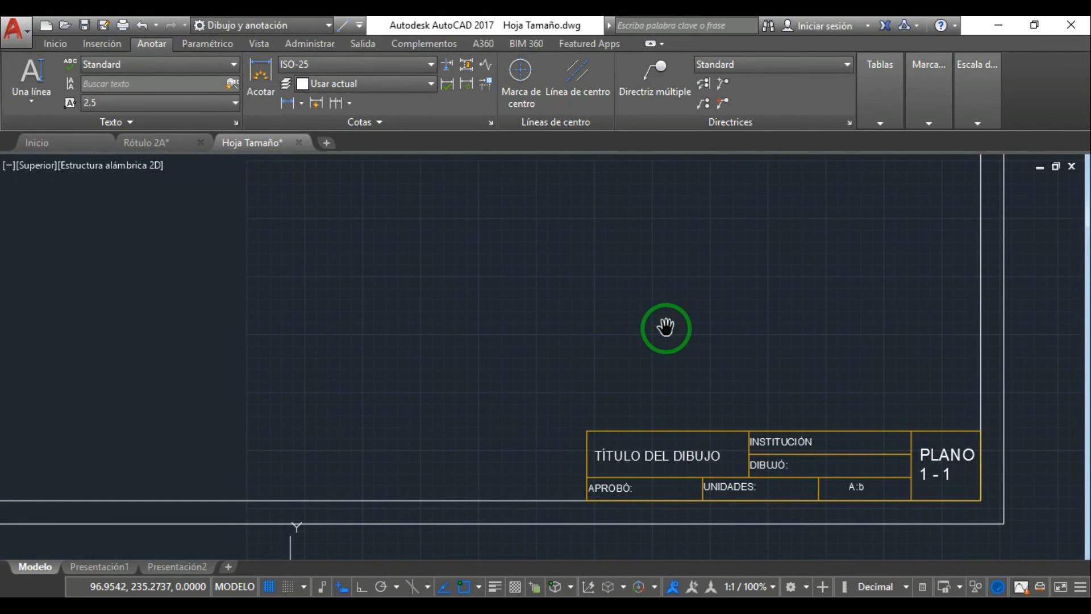